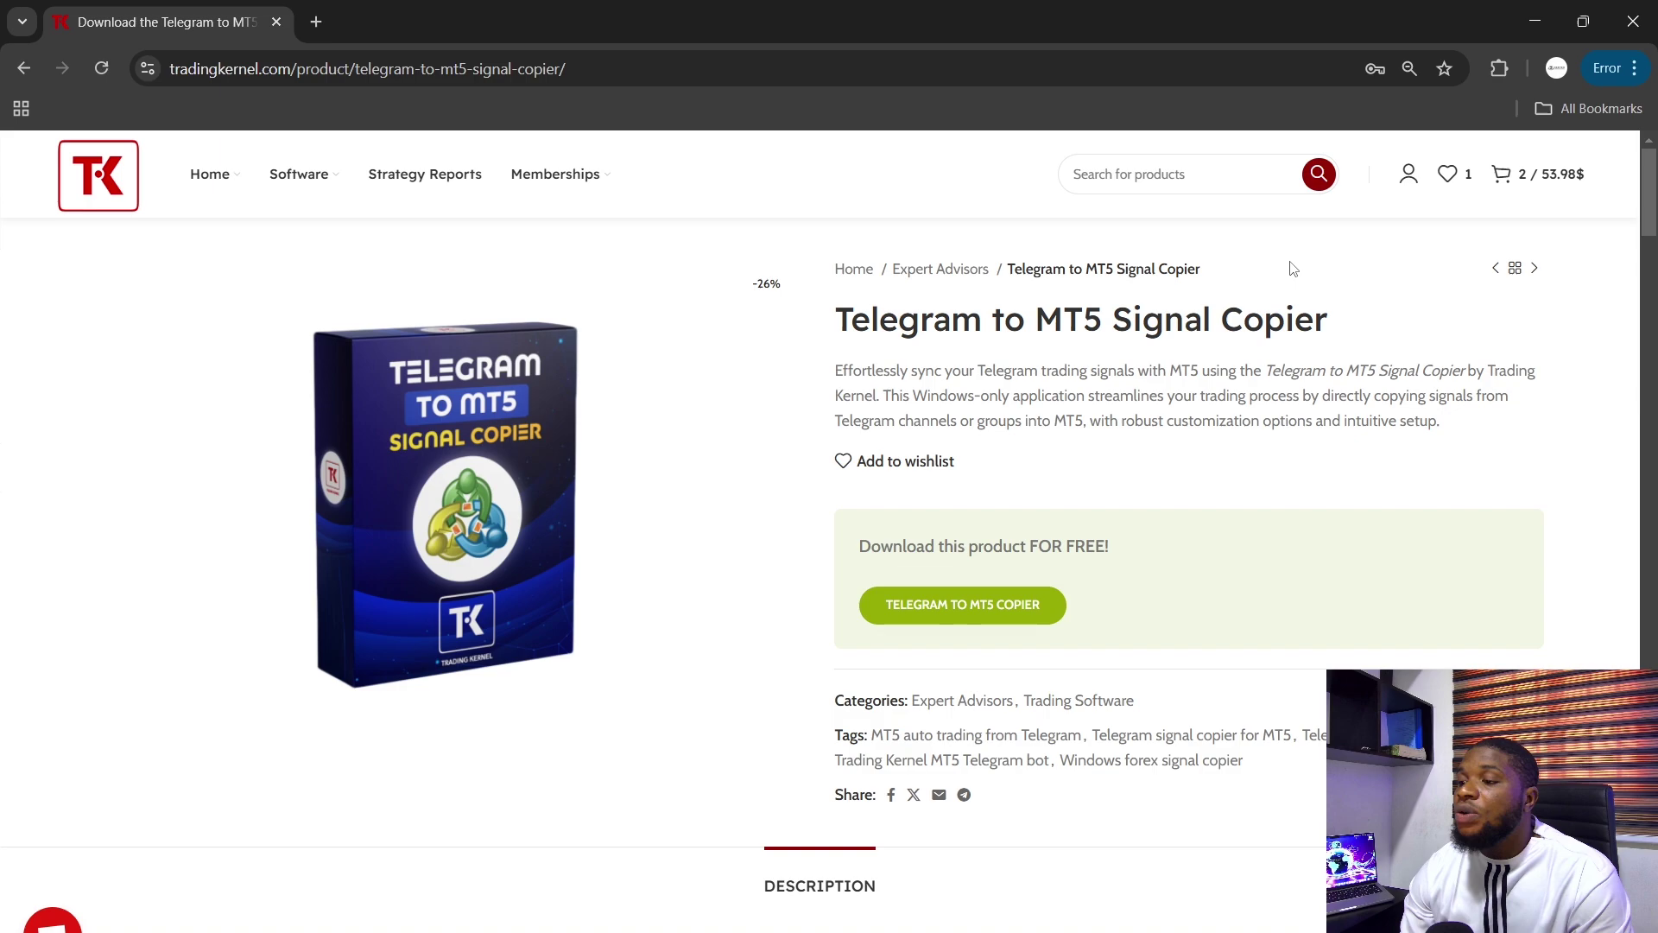
- Launch Telegram_MT5 from its dist folder and start the copier for TKTestBot
mouse_move(1408, 173)
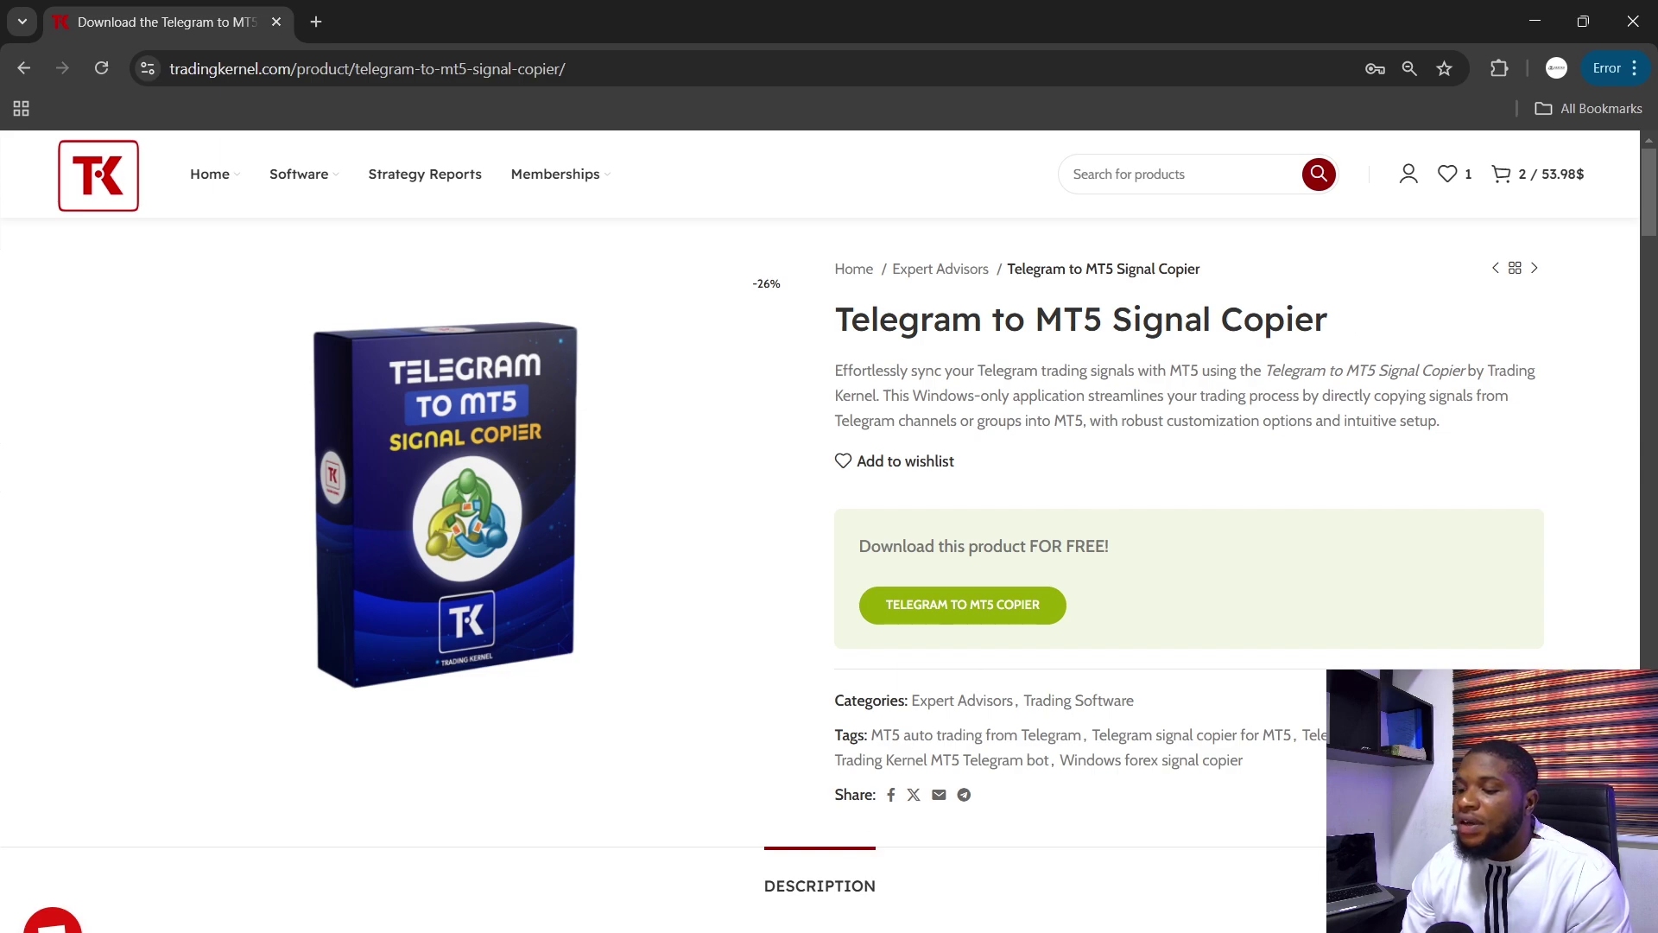
key(alt+Tab)
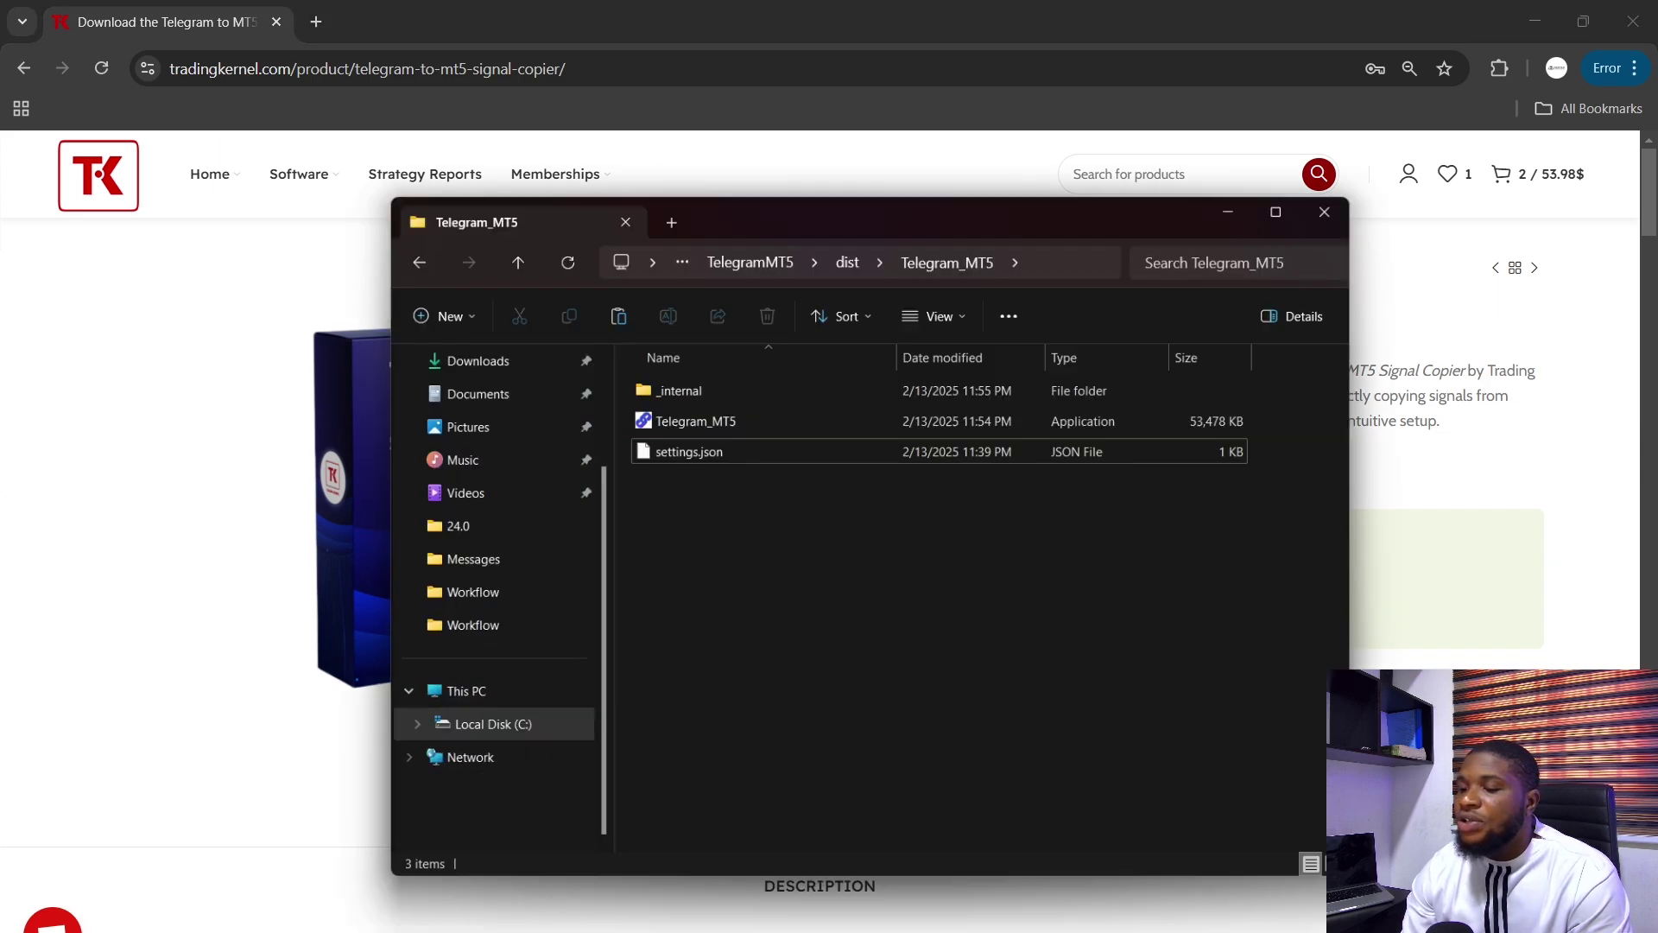
click(769, 401)
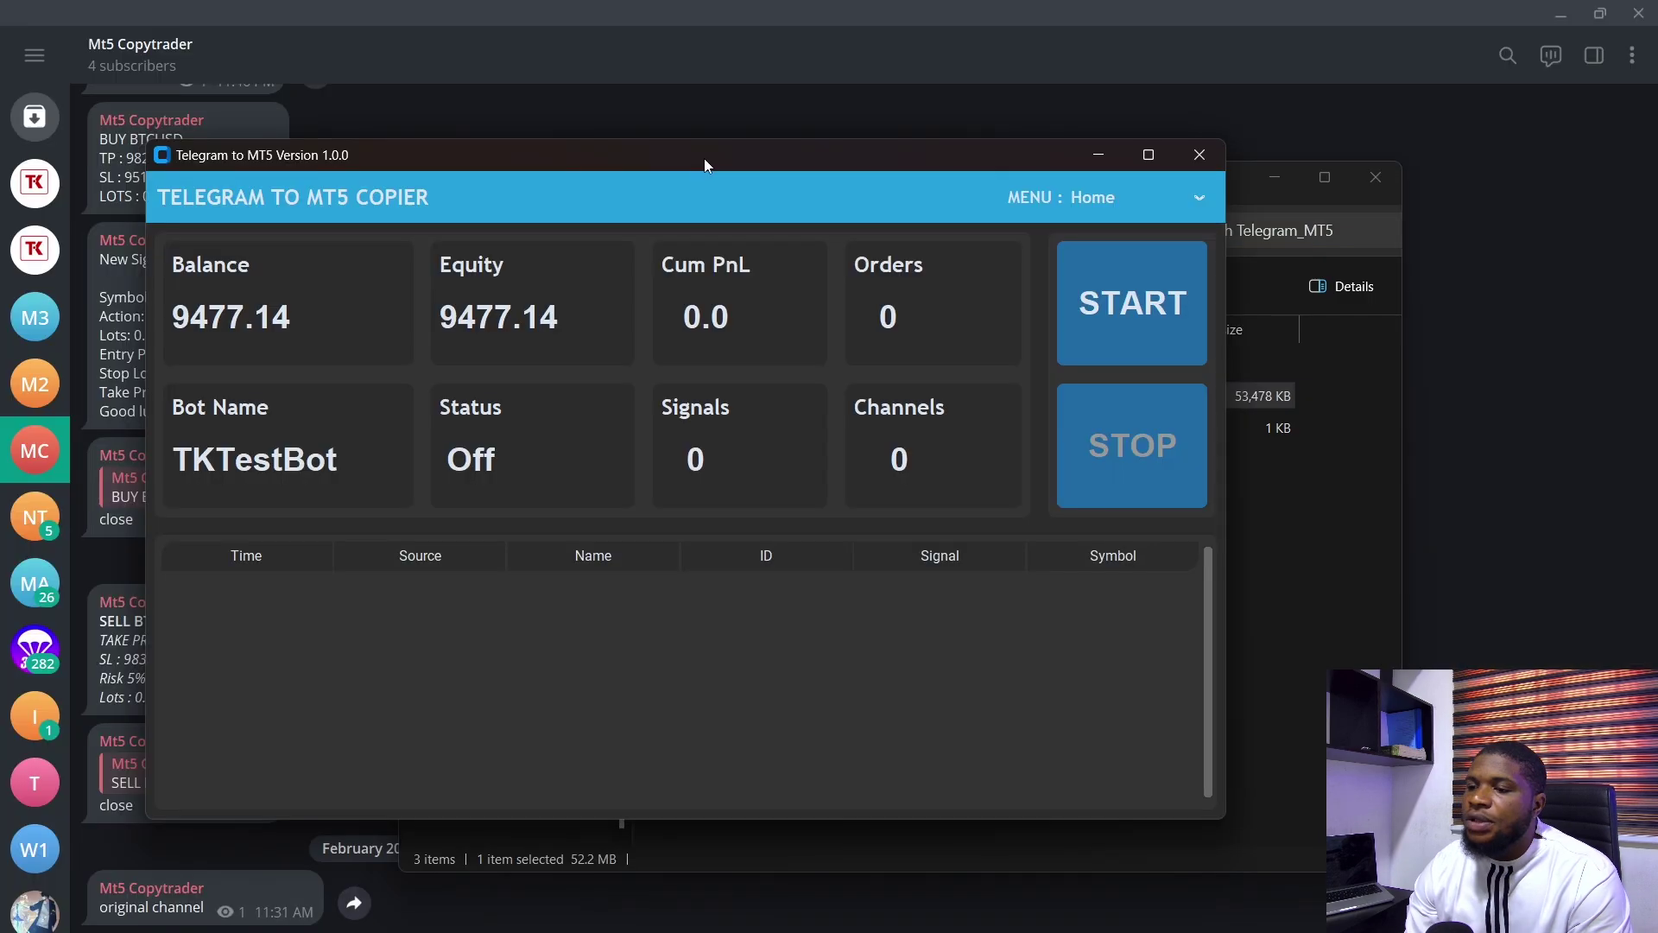
drag(703, 158, 895, 152)
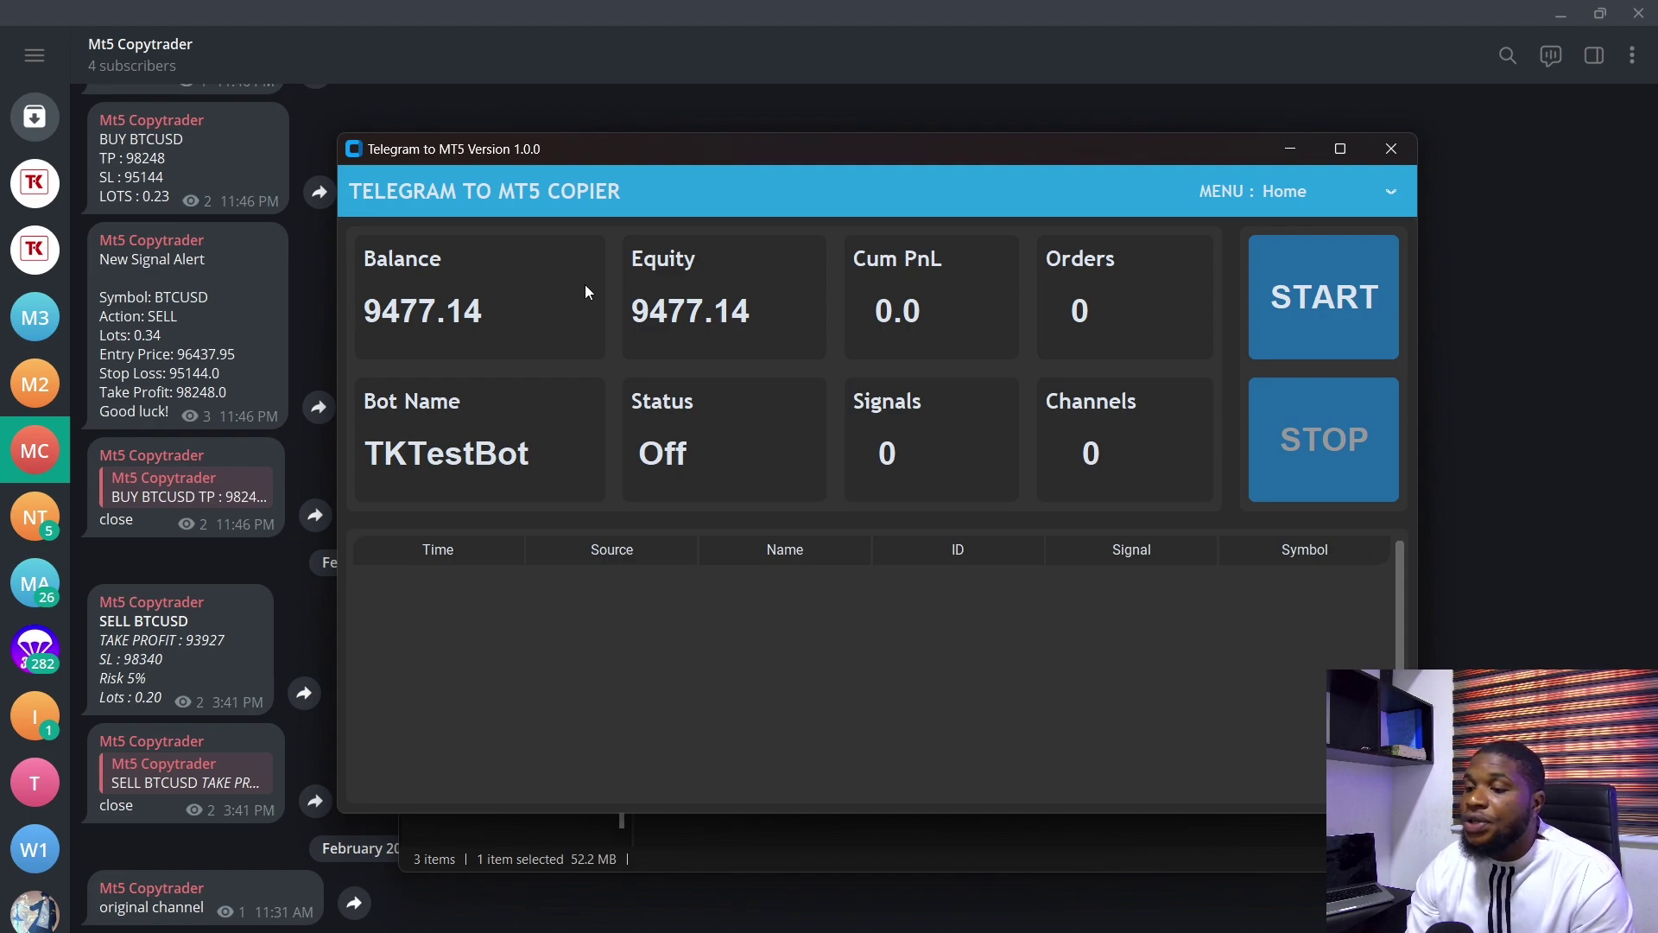
drag(931, 153, 965, 155)
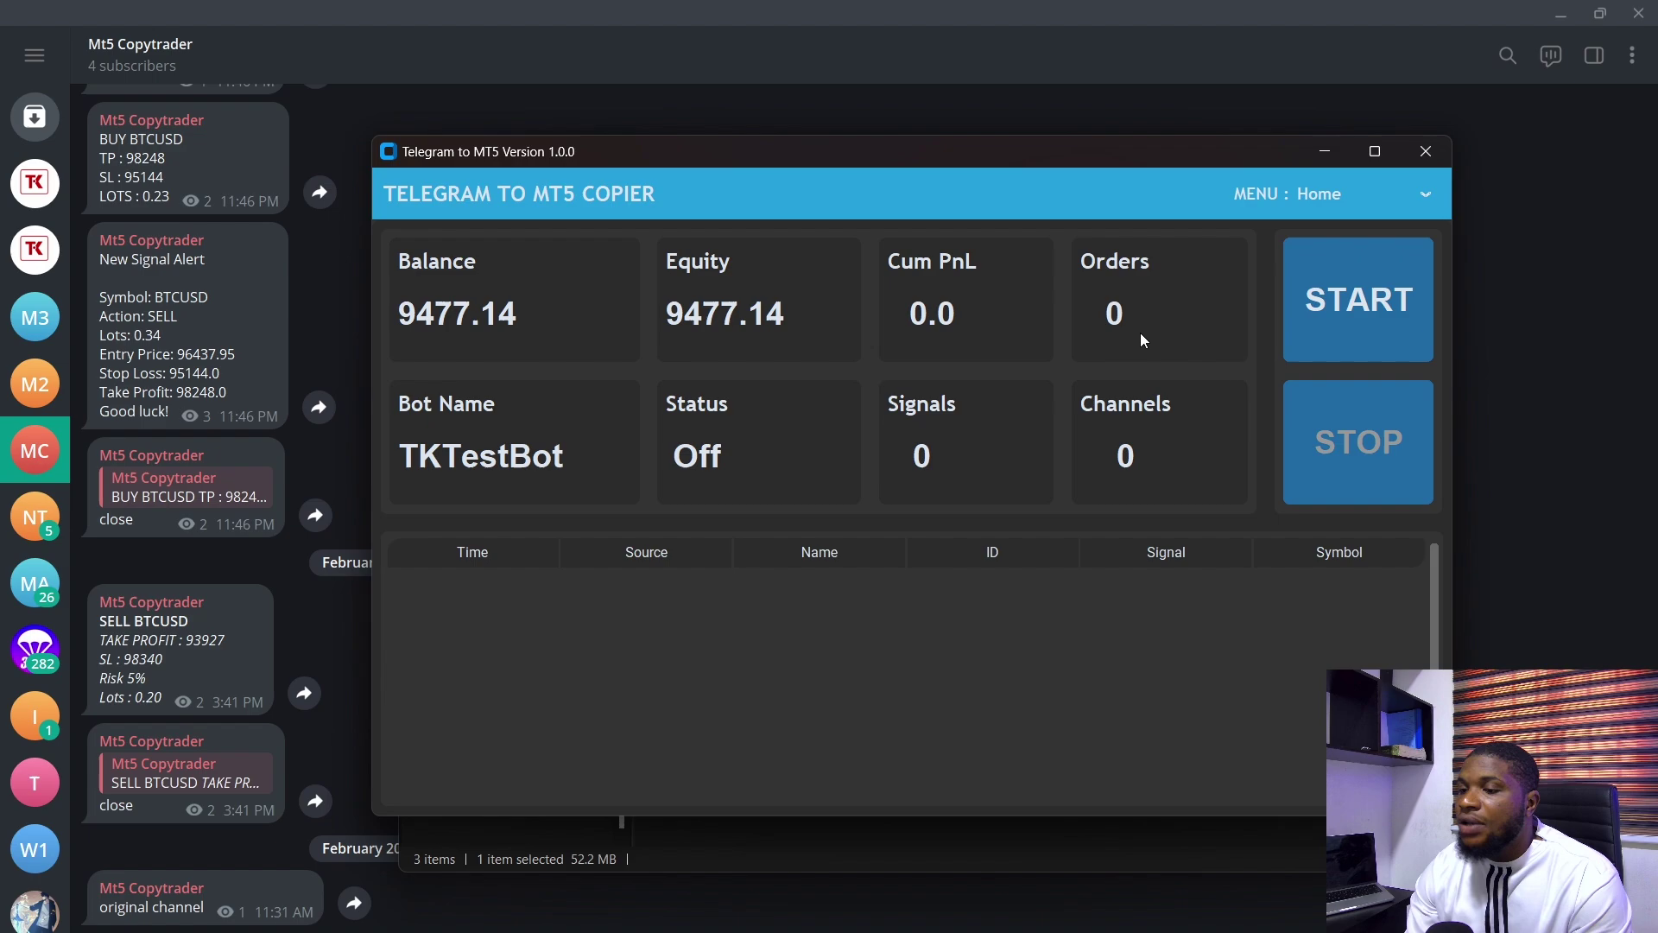
click(1308, 323)
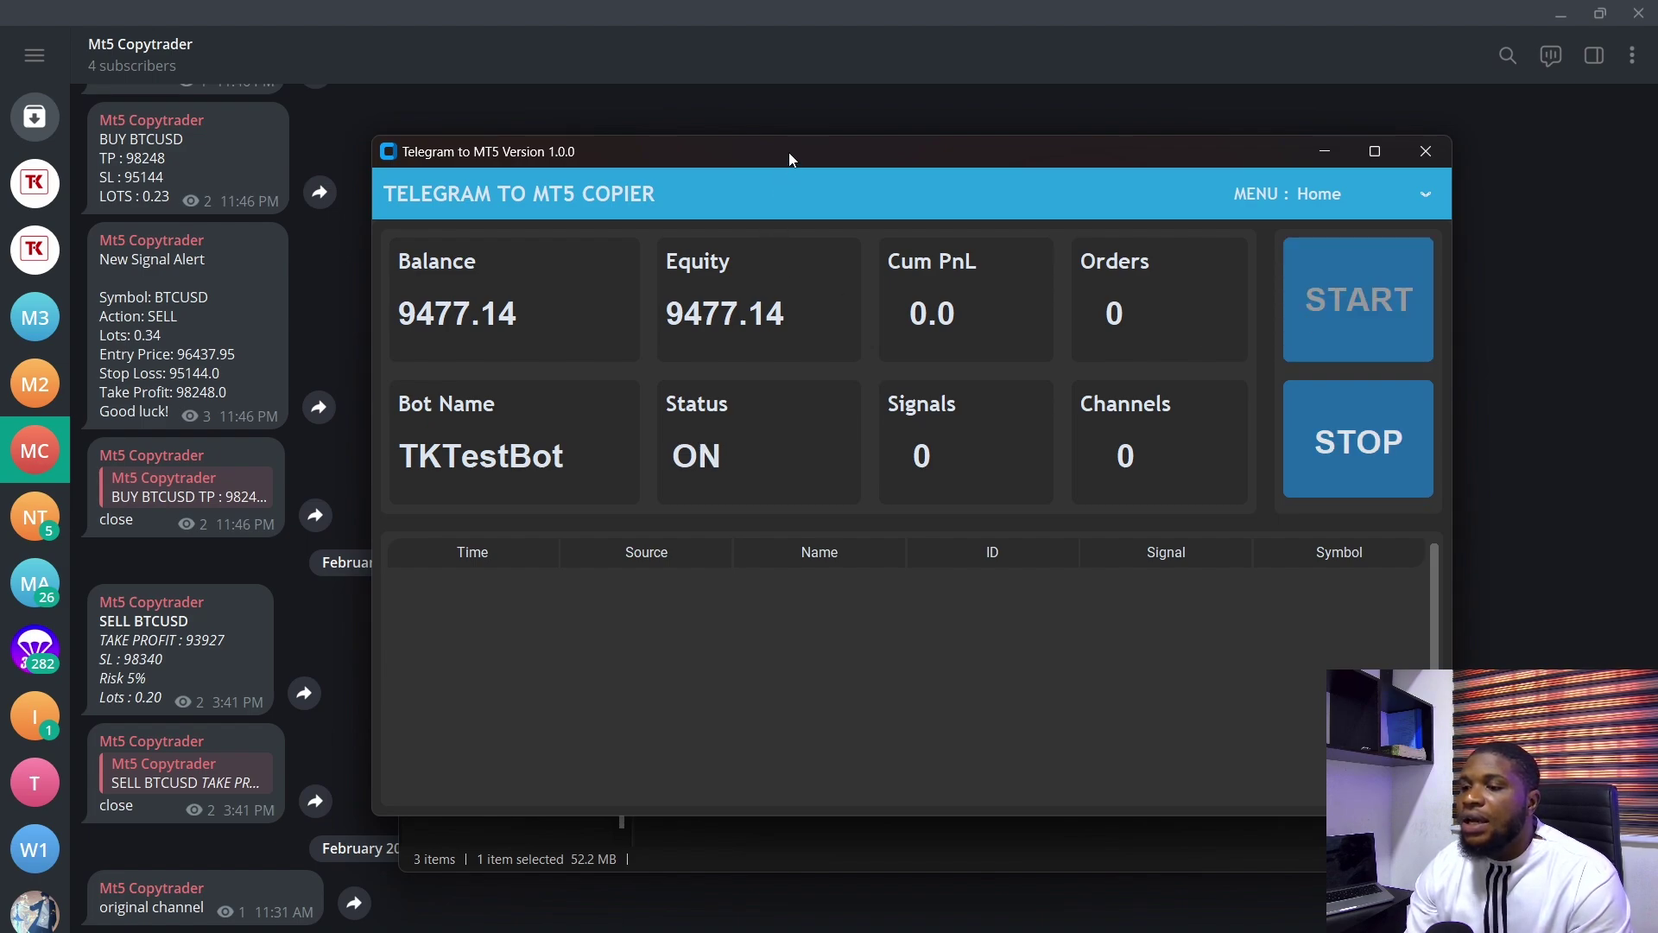
drag(791, 152, 795, 152)
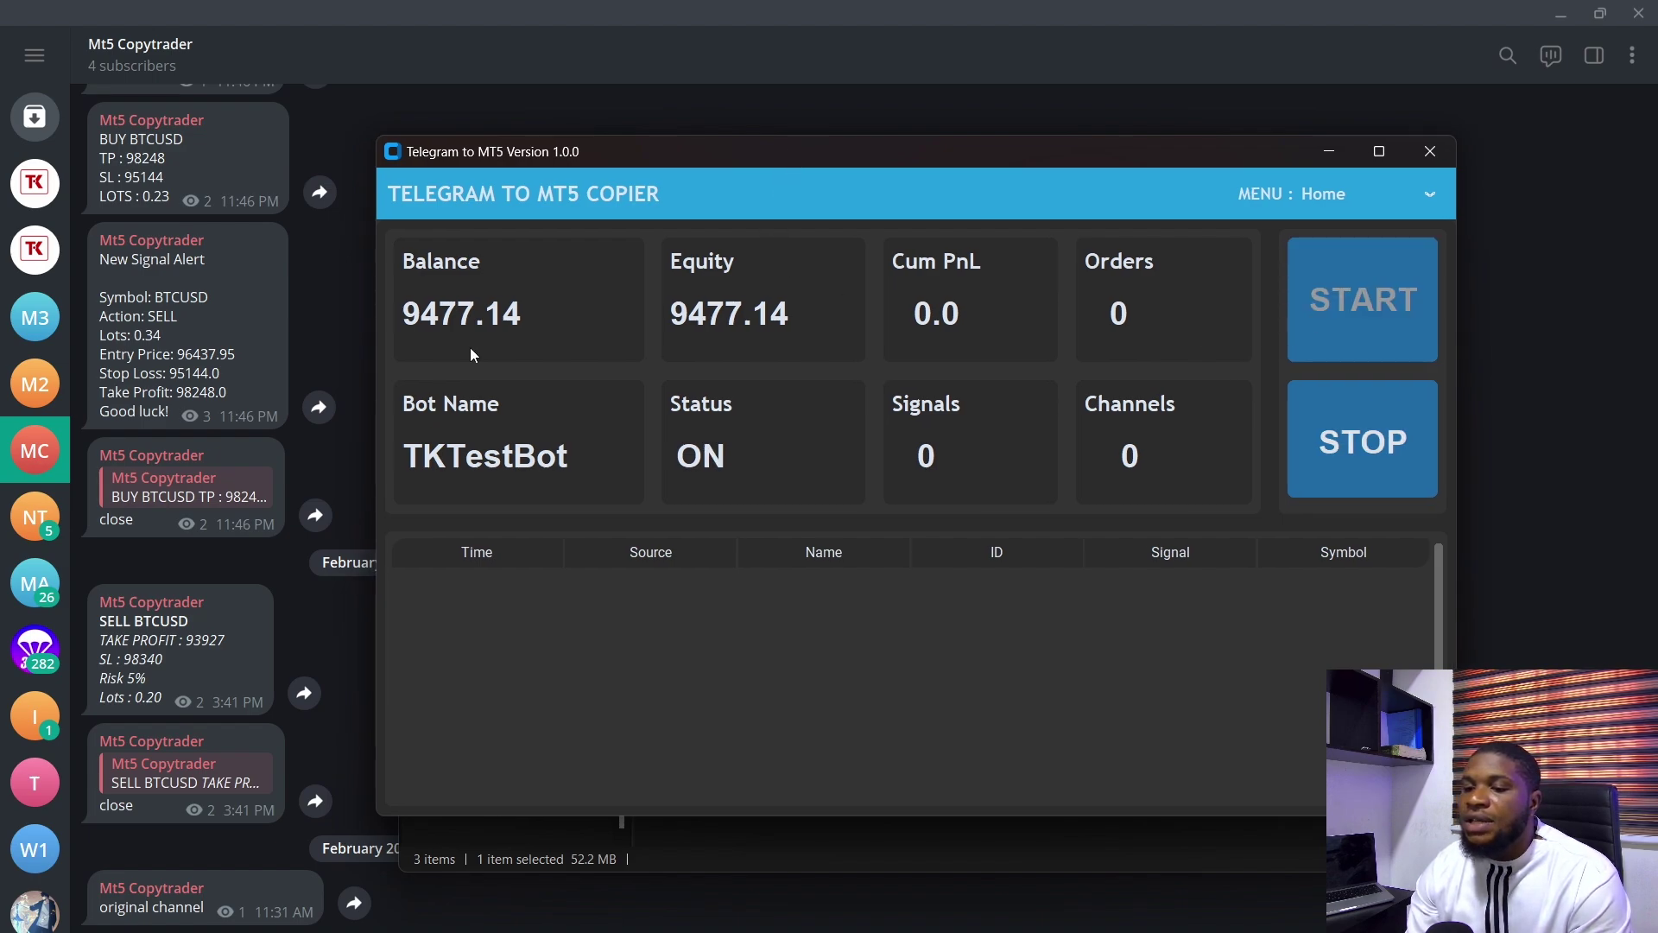
- In Telegram's Mt5 Copytrader channel, copy the SELL BTCUSD signal (take profit 93927, SL 98340, risk 5%, lots 0.20) and post it again
click(329, 483)
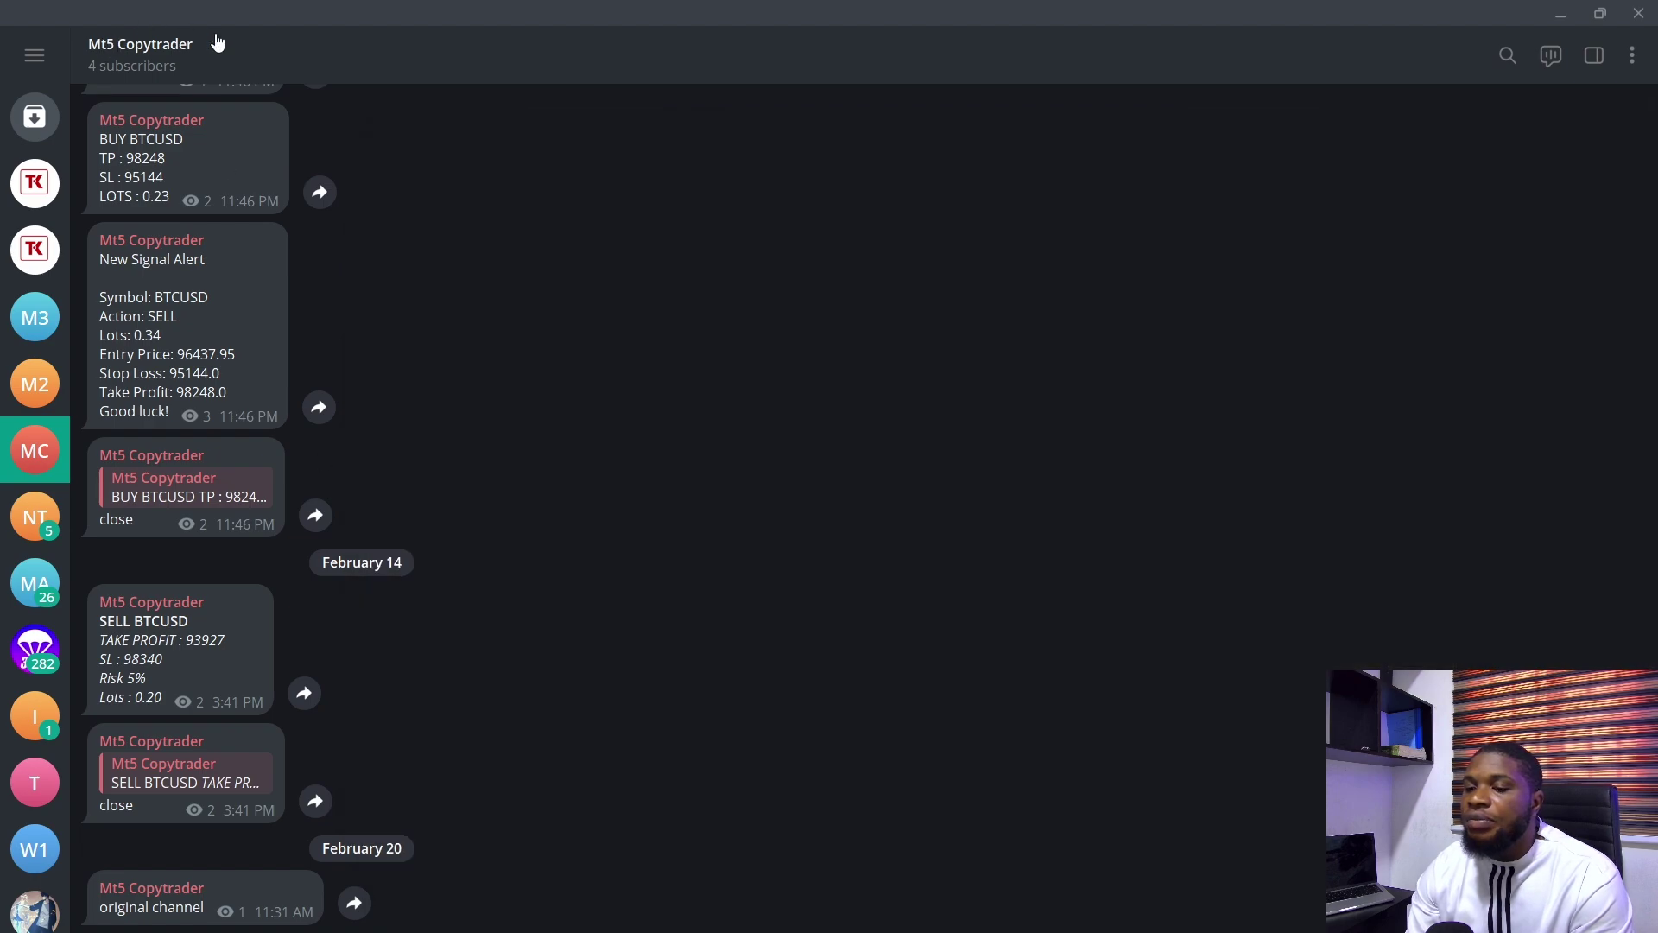
drag(163, 700, 97, 630)
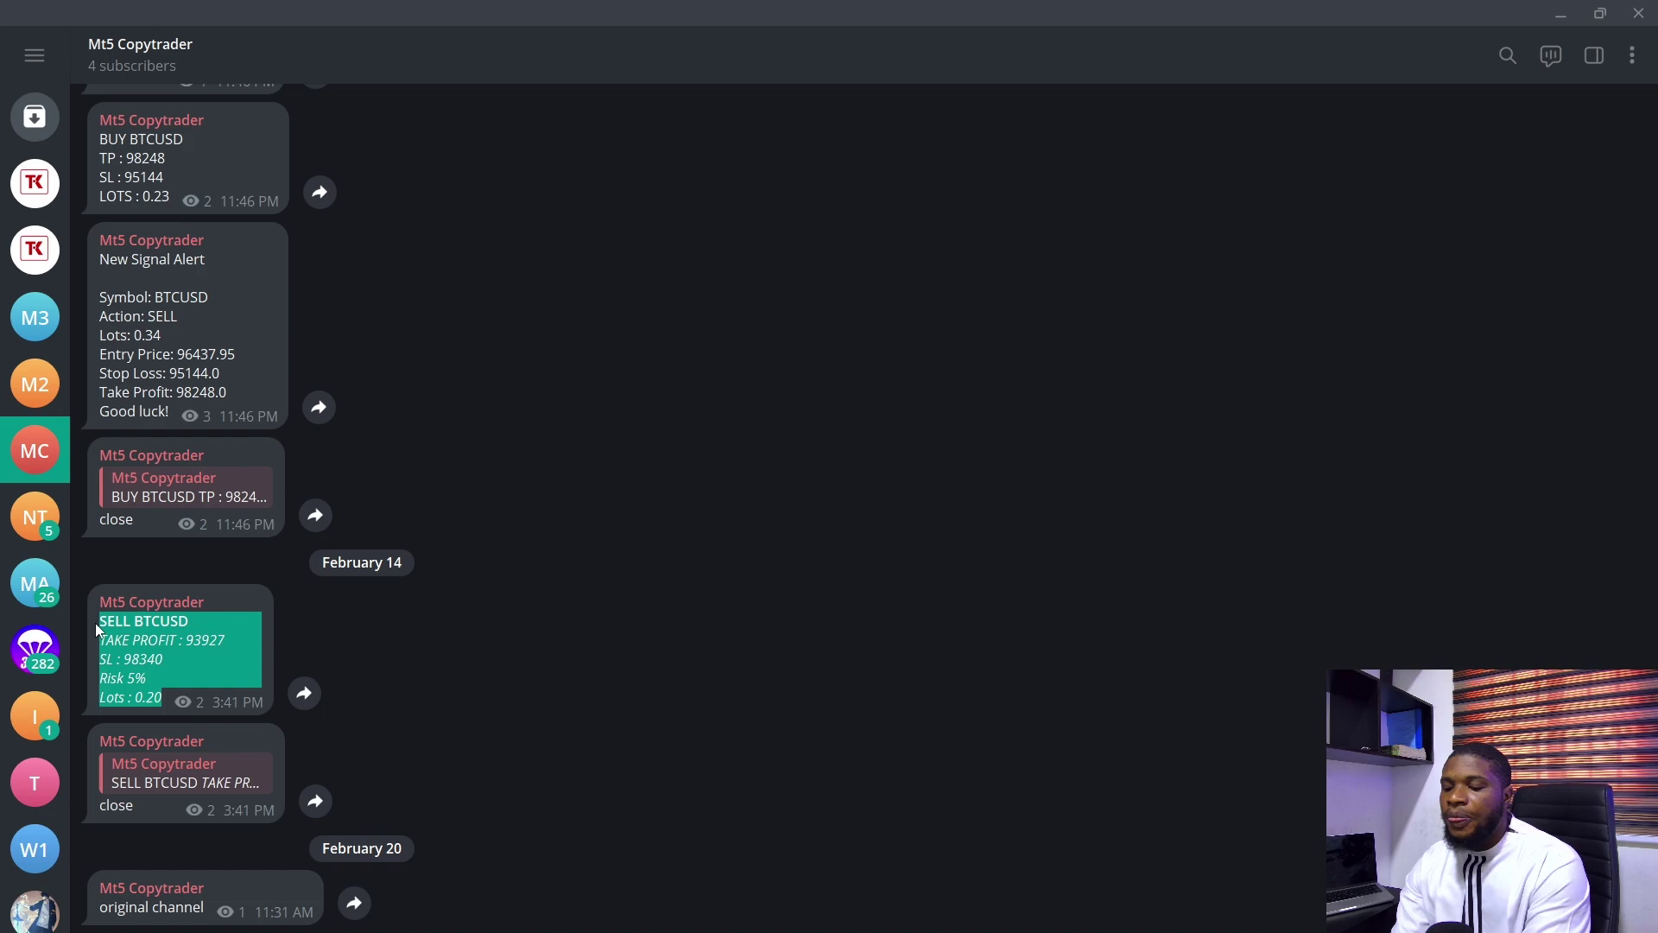
key(Escape)
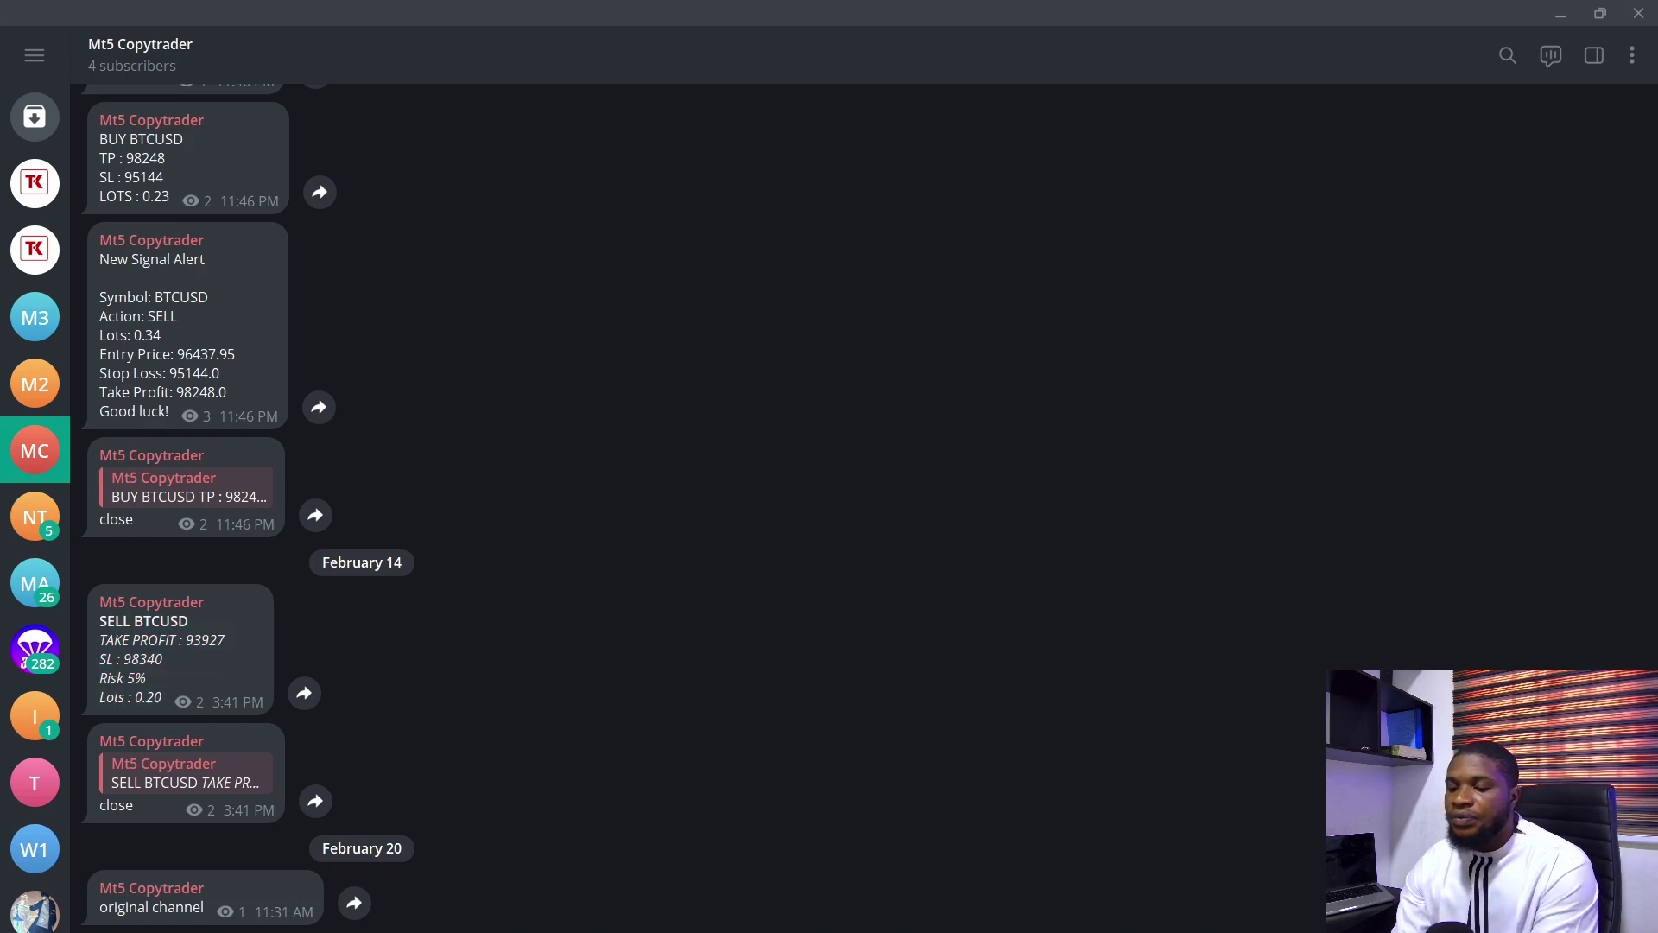
key(ctrl+v)
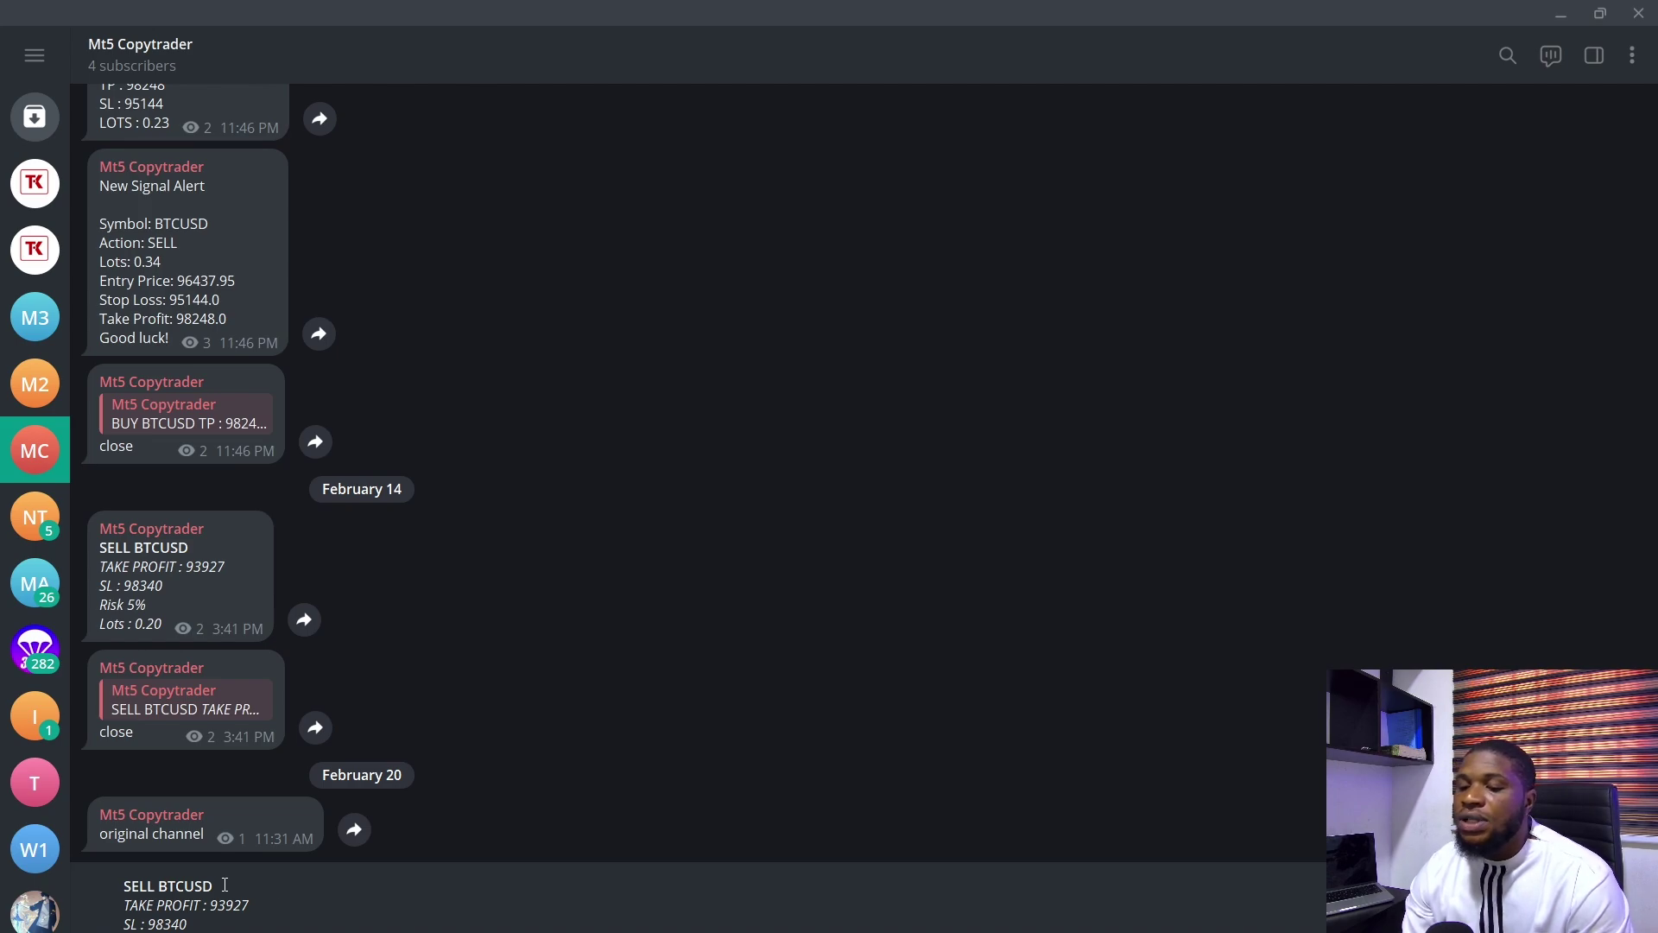
drag(214, 885, 126, 887)
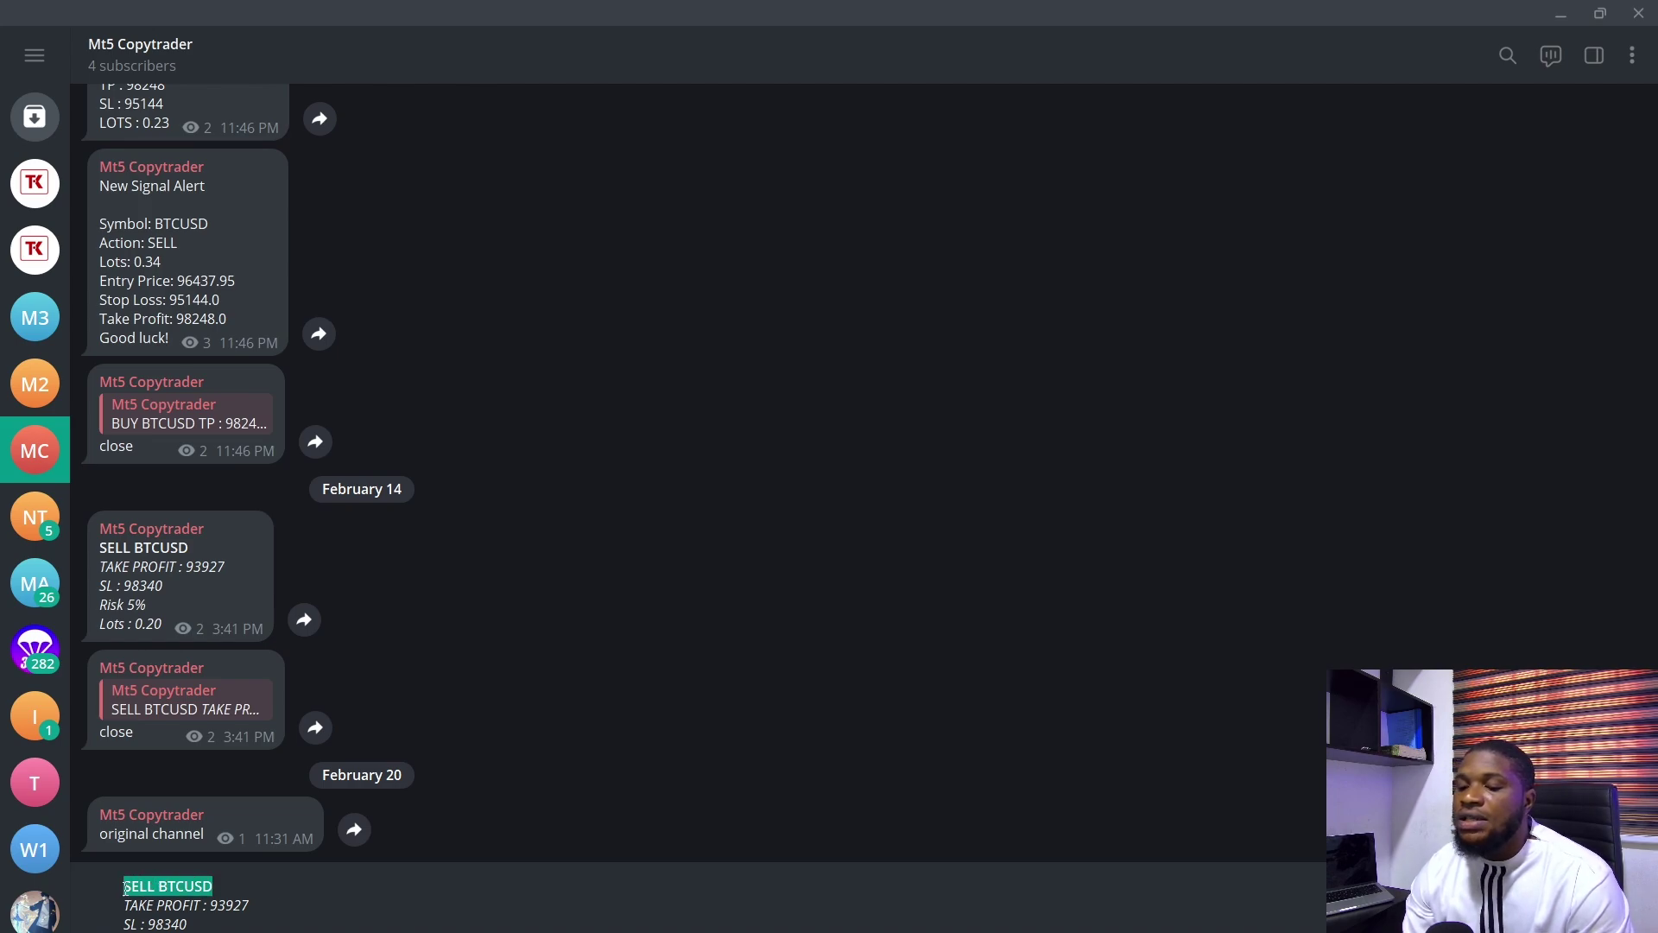
click(224, 886)
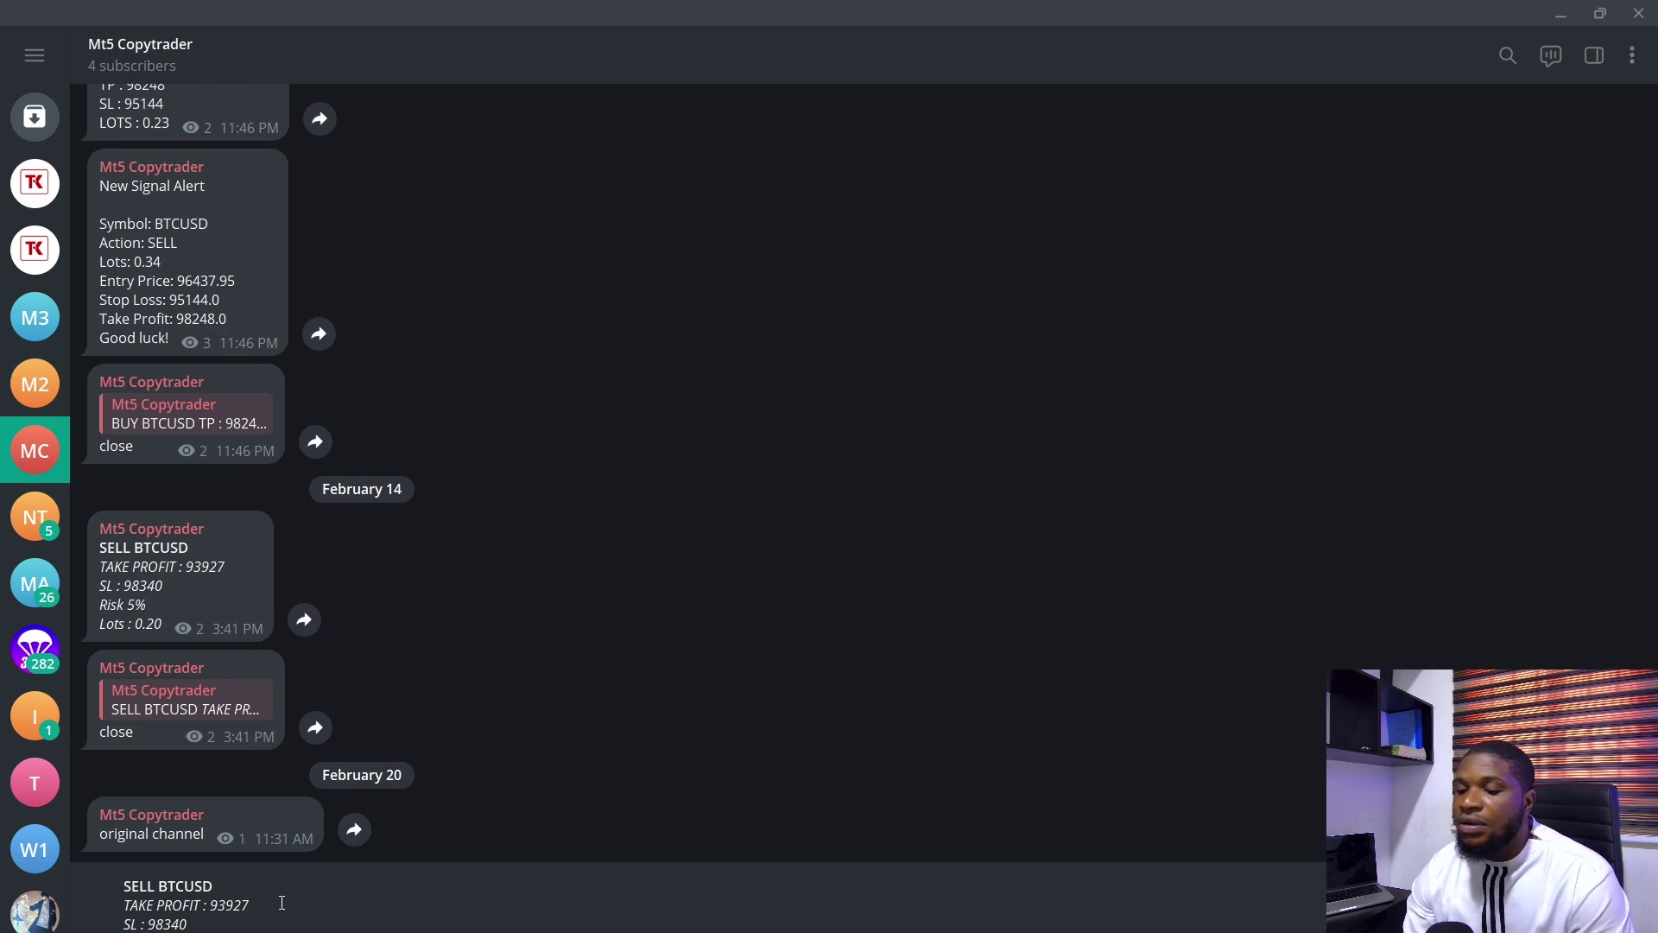
key(Return)
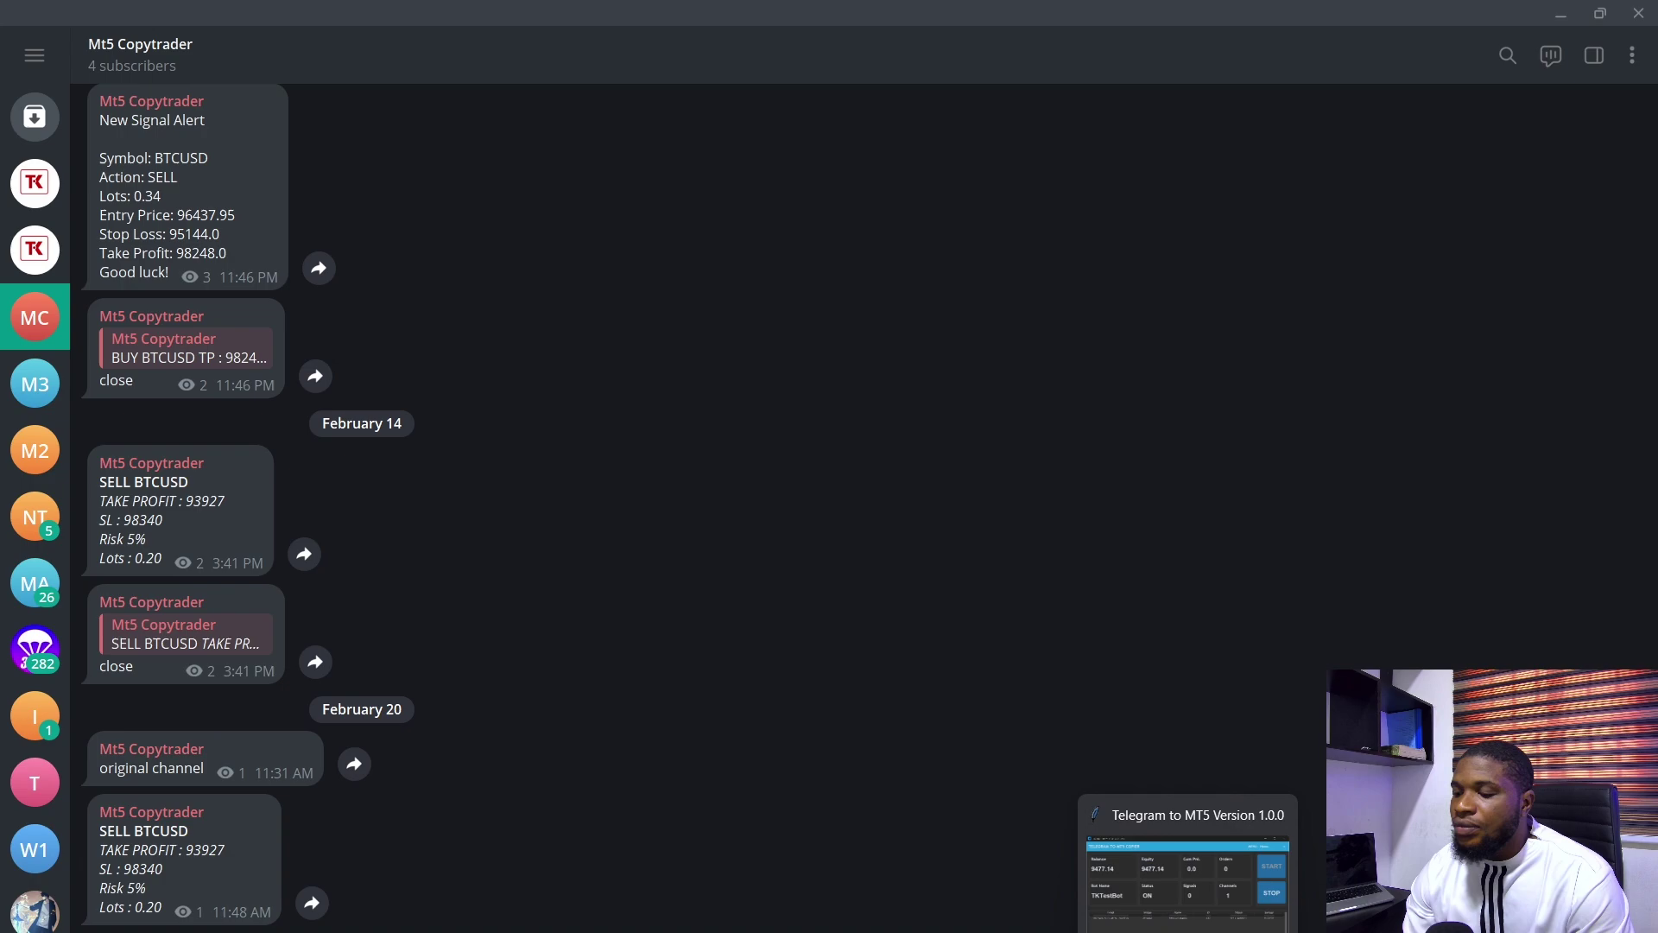
- Check the copied signal in the Telegram to MT5 copier and the opened BTCUSD trade in MetaTrader 5
key(alt+Tab)
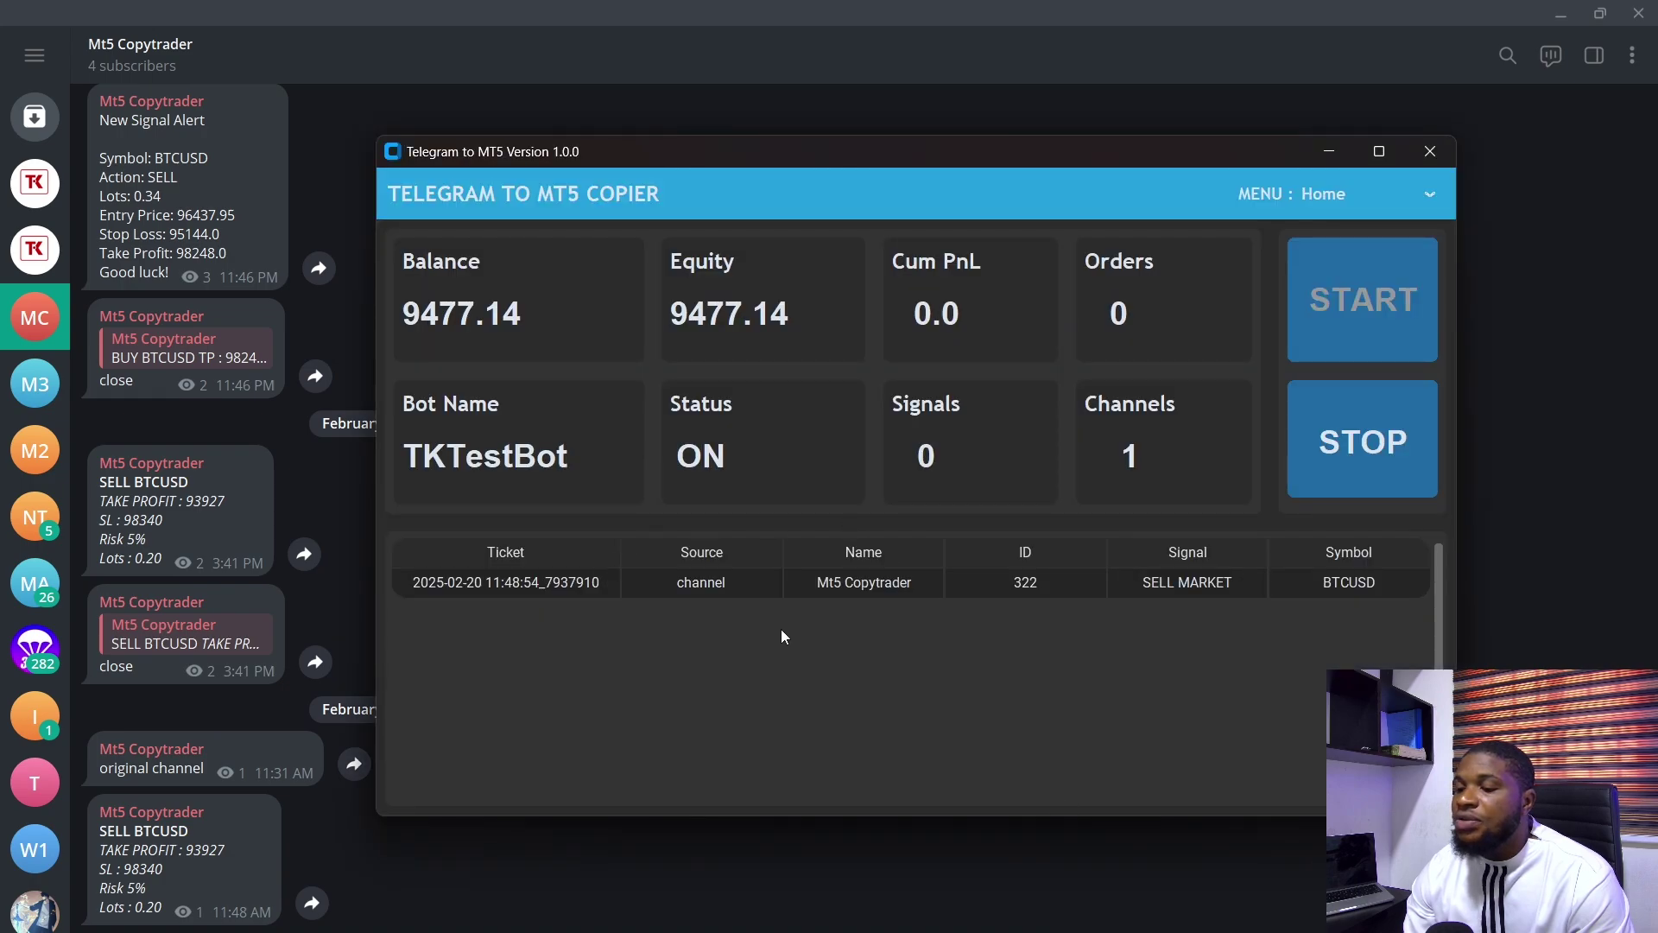
key(alt+Tab)
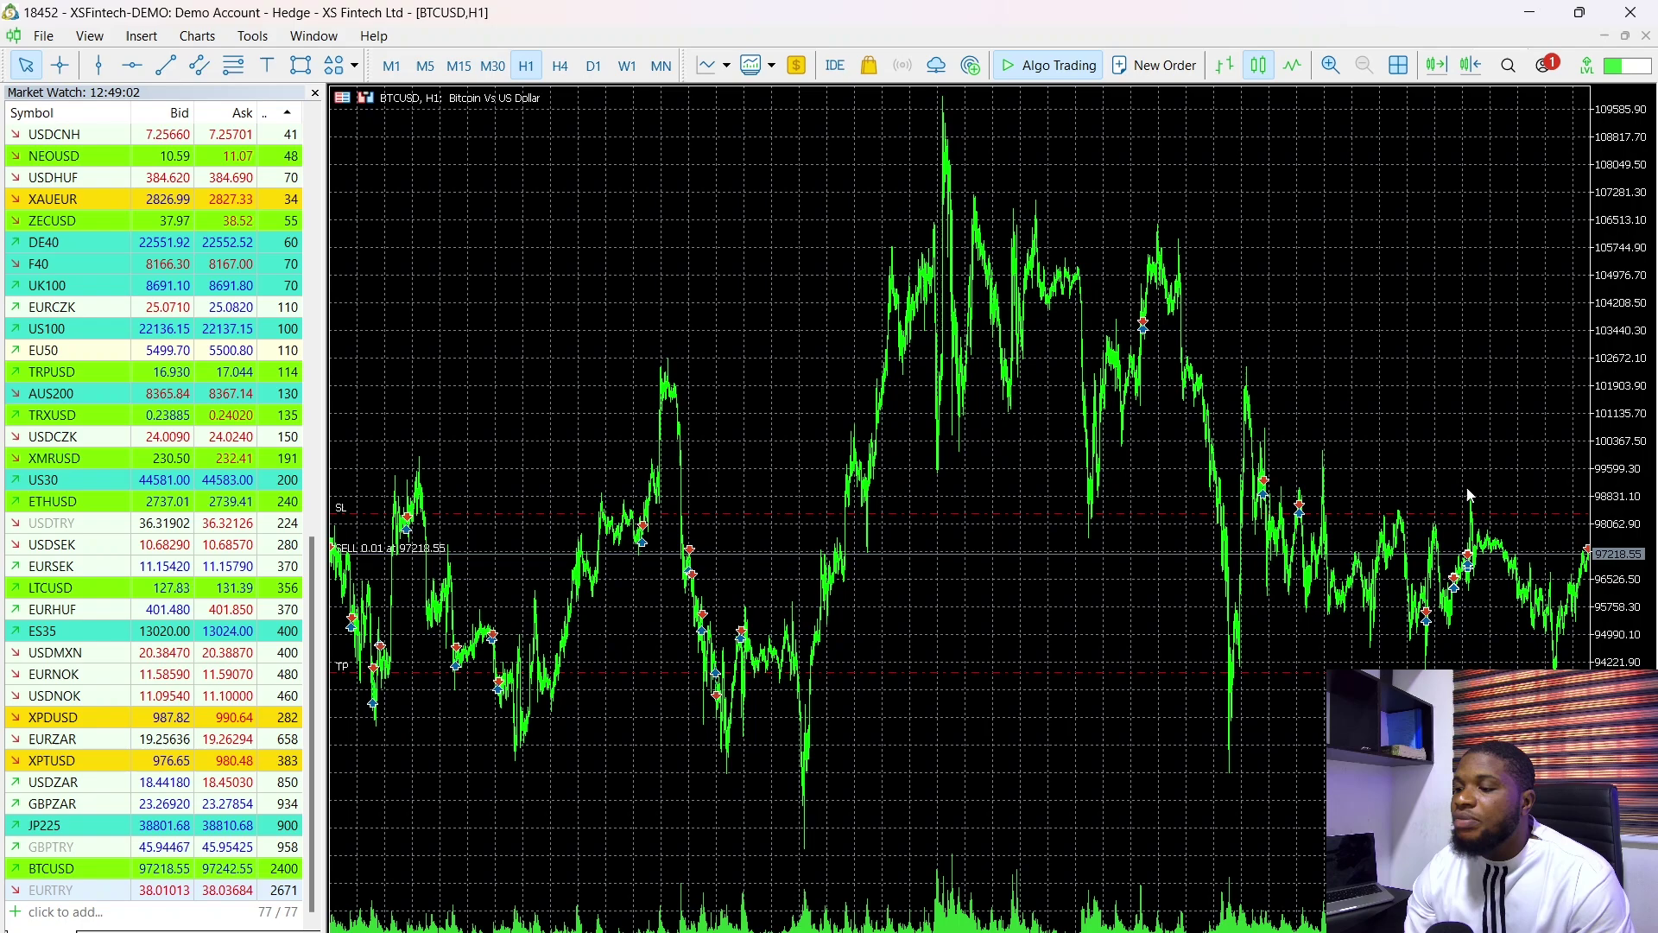
click(1530, 12)
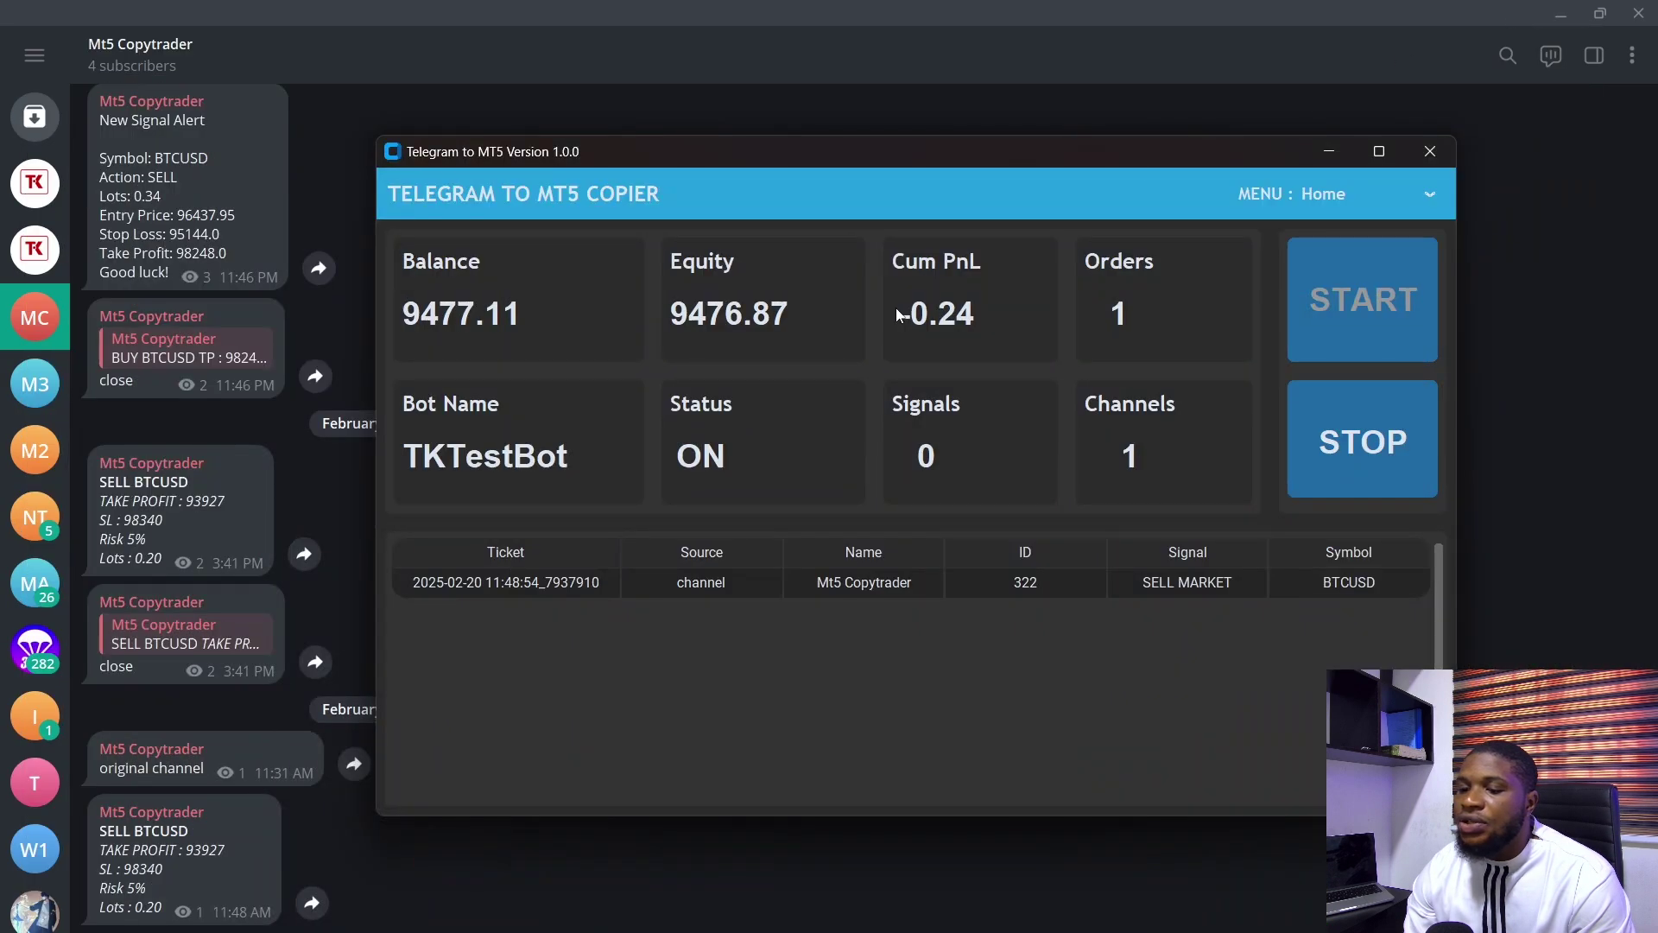
- Reply "close" to the newly posted SELL BTCUSD signal in the Mt5 Copytrader channel
double_click(247, 857)
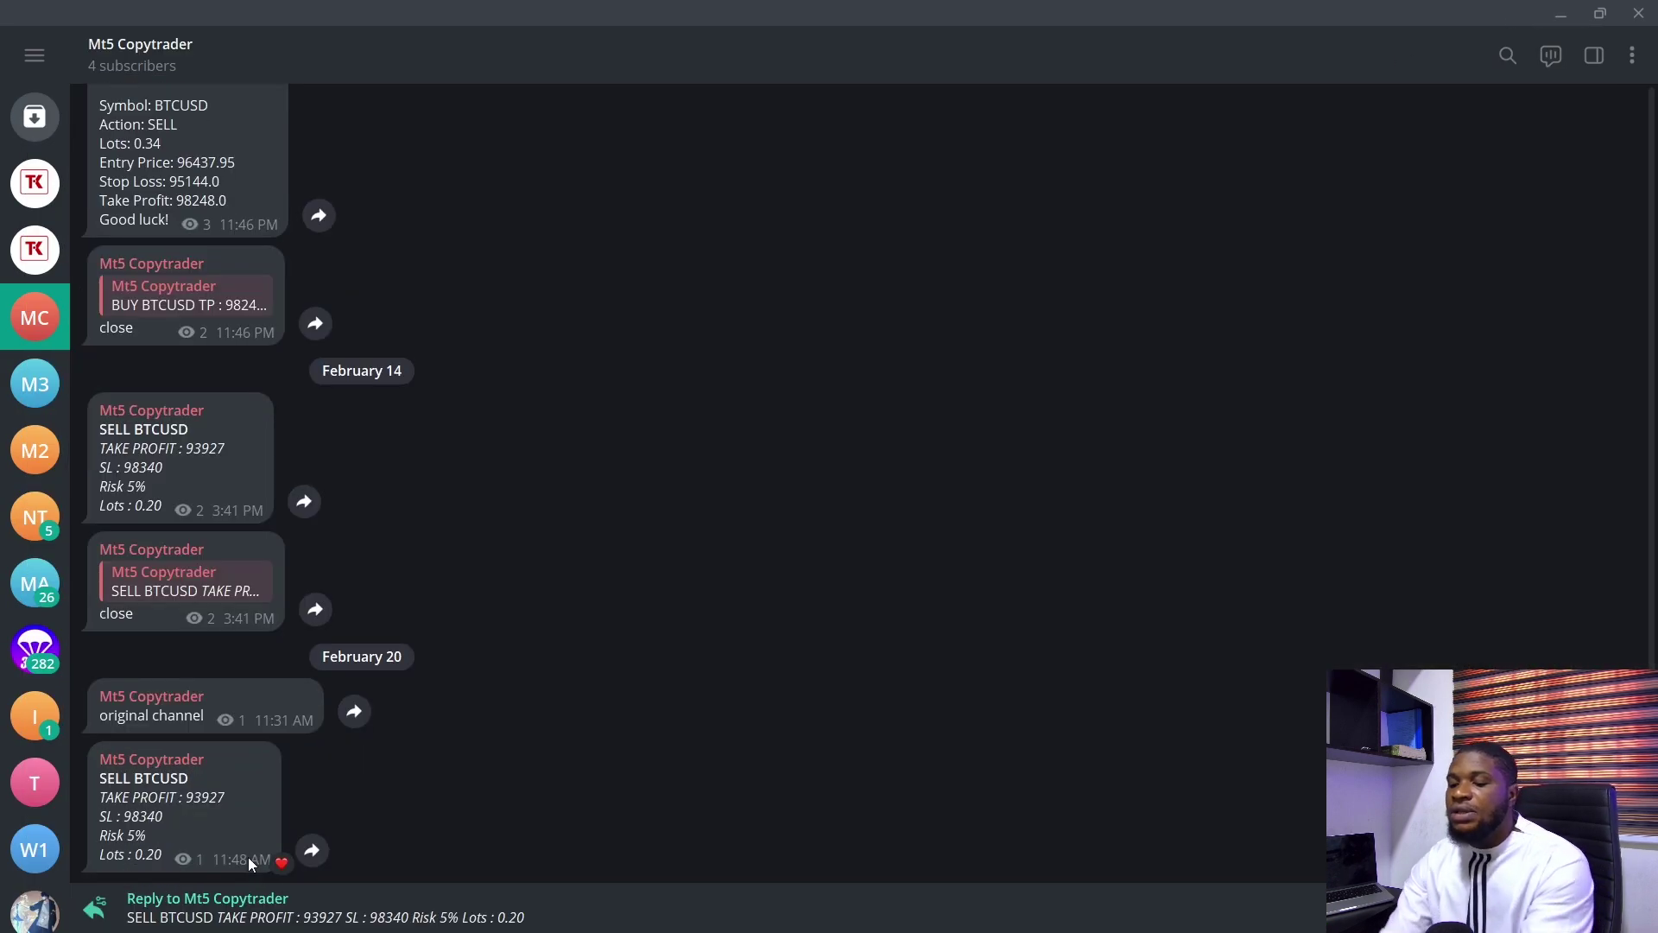
text(close)
key(Return)
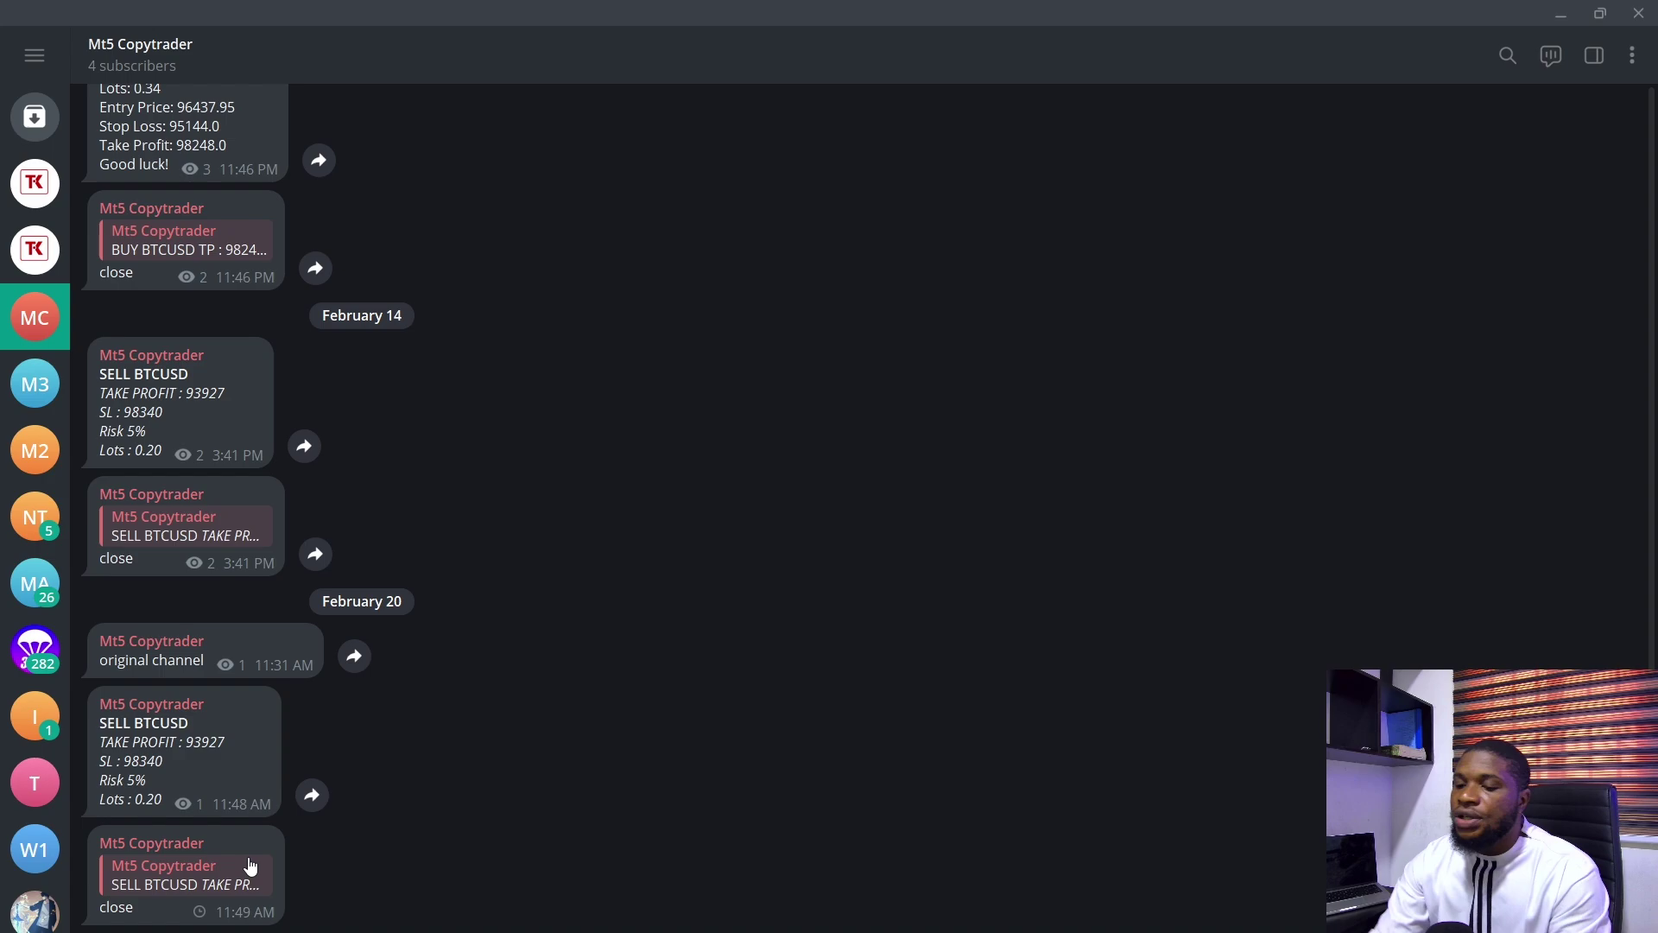
double_click(267, 706)
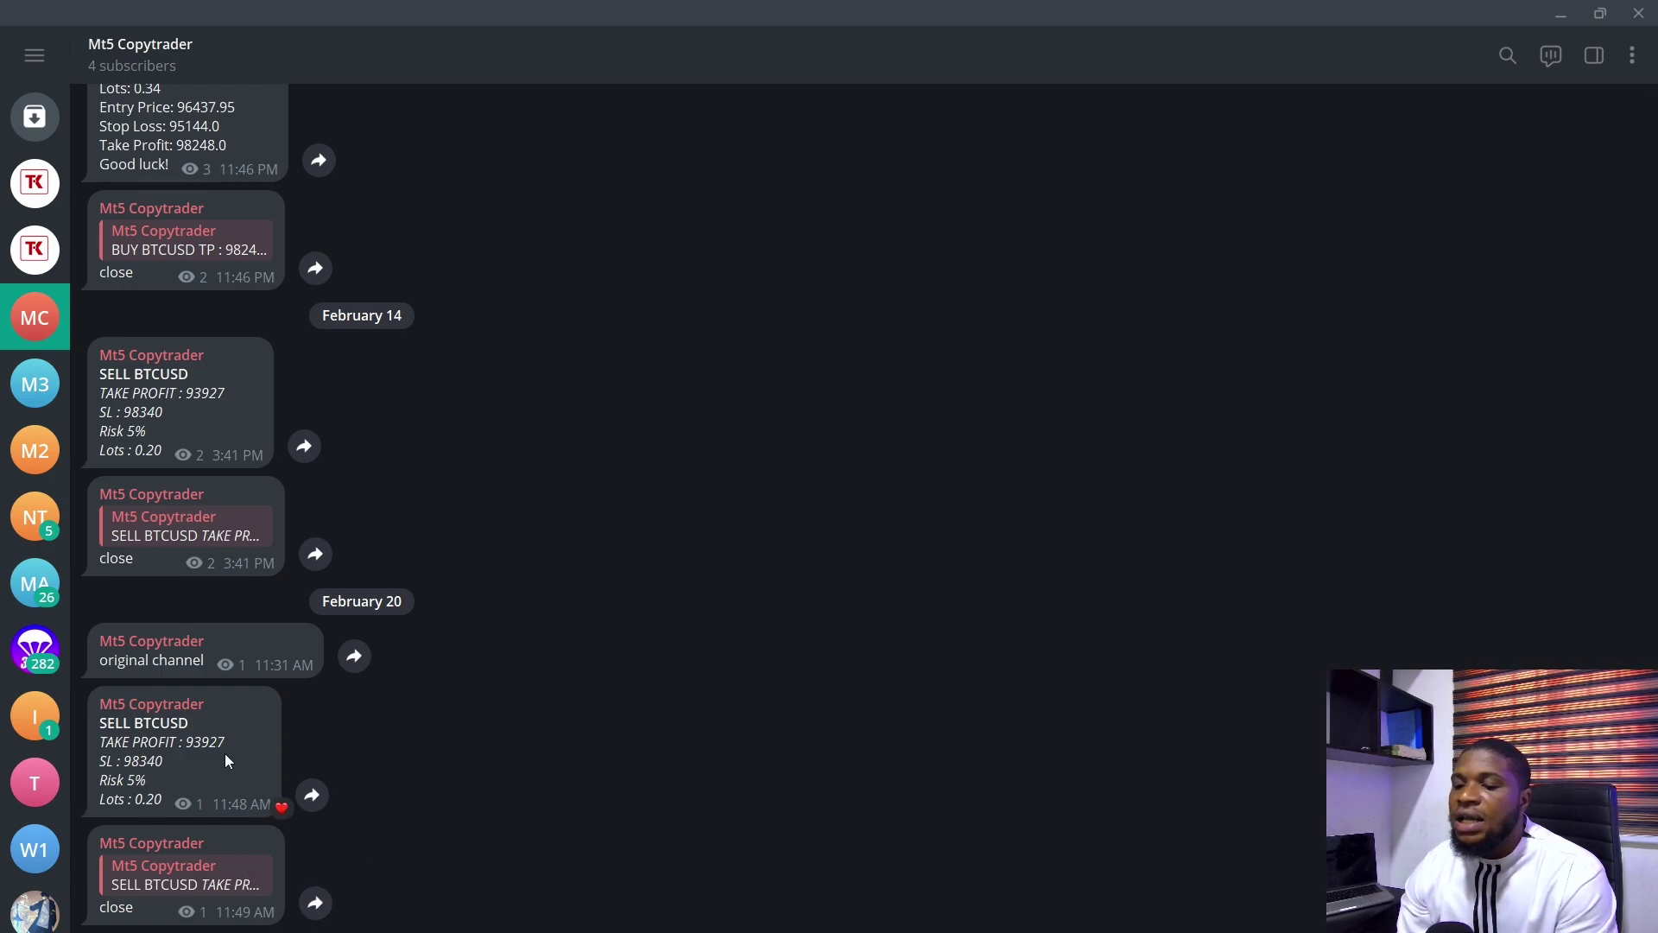
double_click(173, 780)
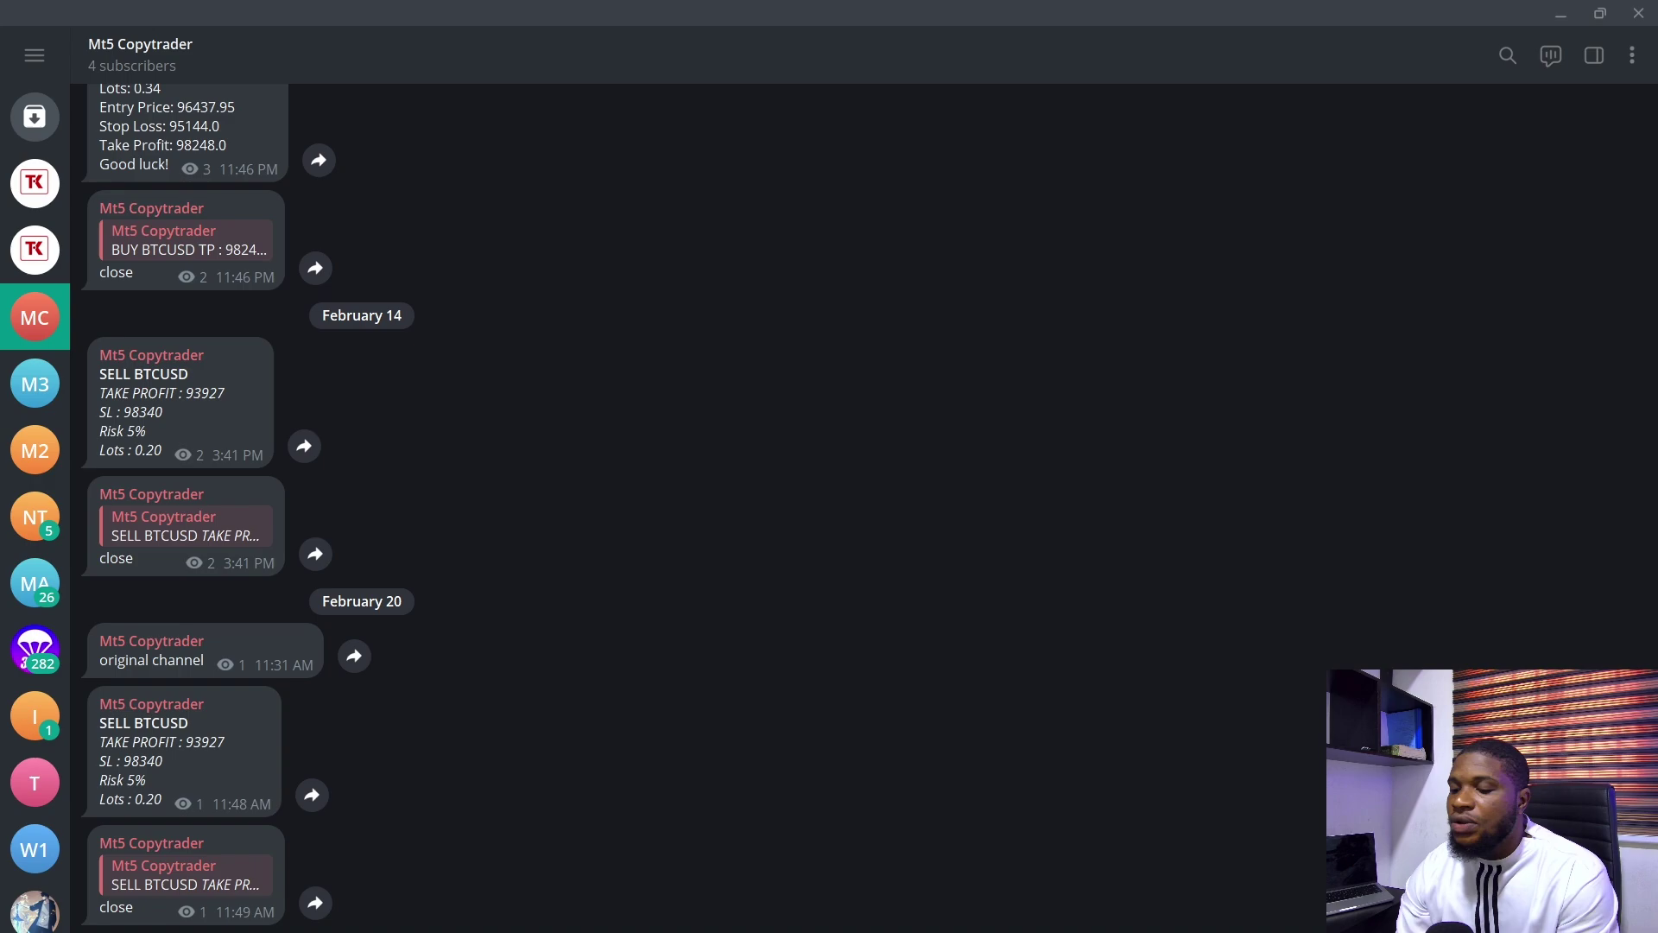
- Switch to the copier and review its settings for notifications, stop loss and take profit, risk management and suffix
key(alt+Tab)
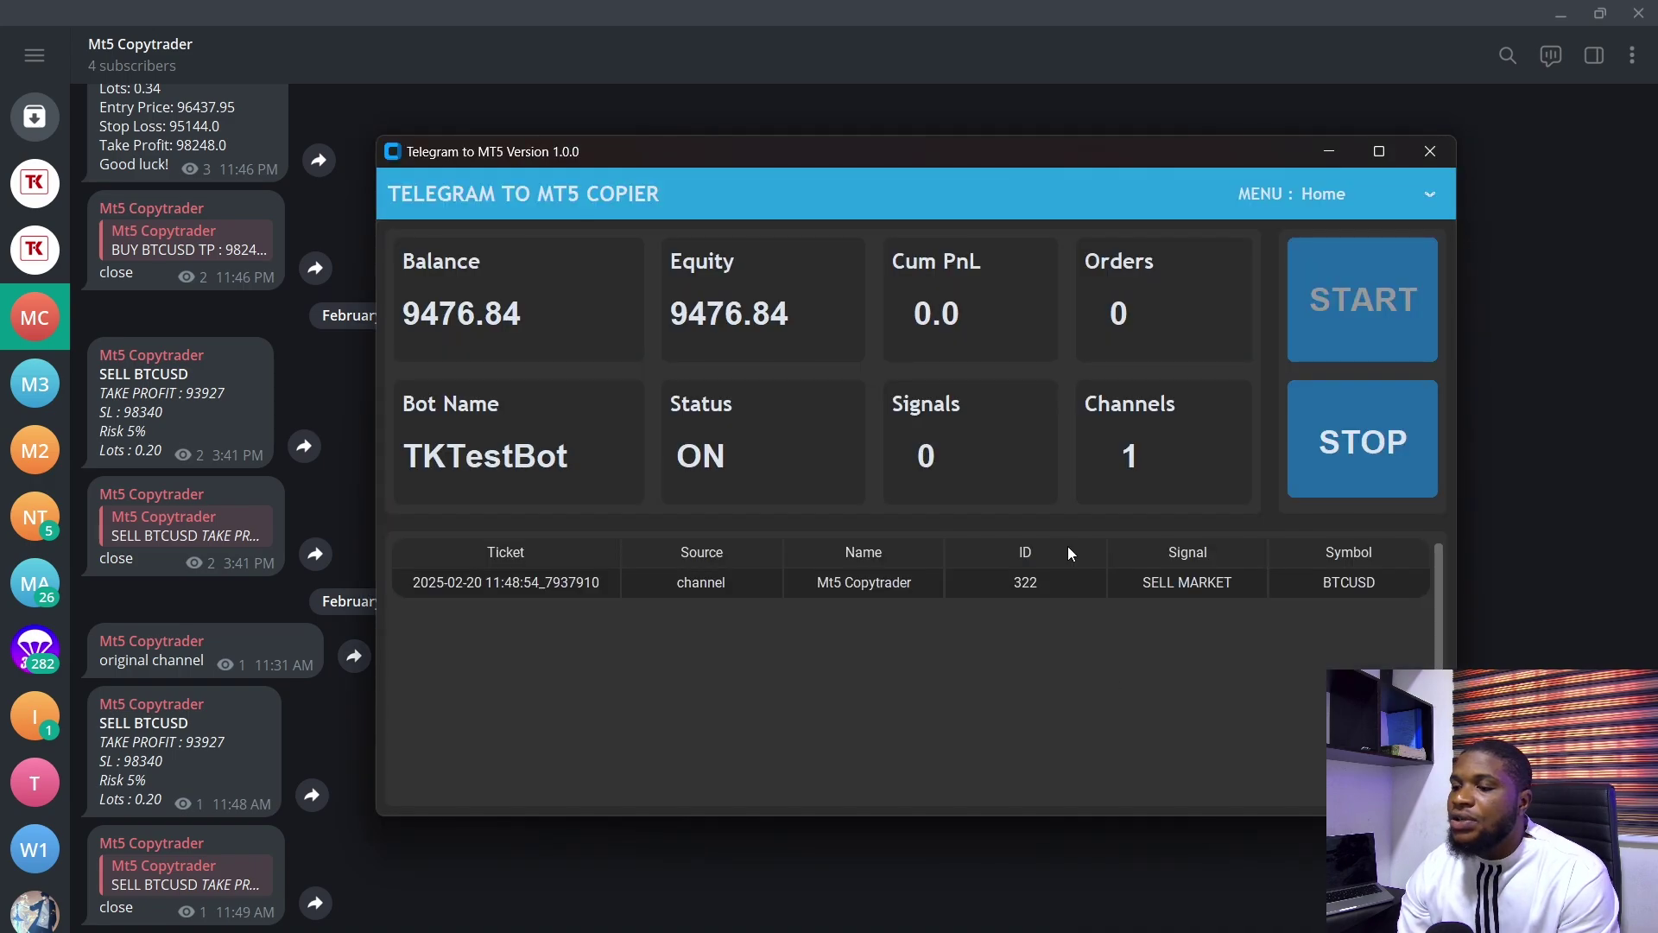
click(1429, 199)
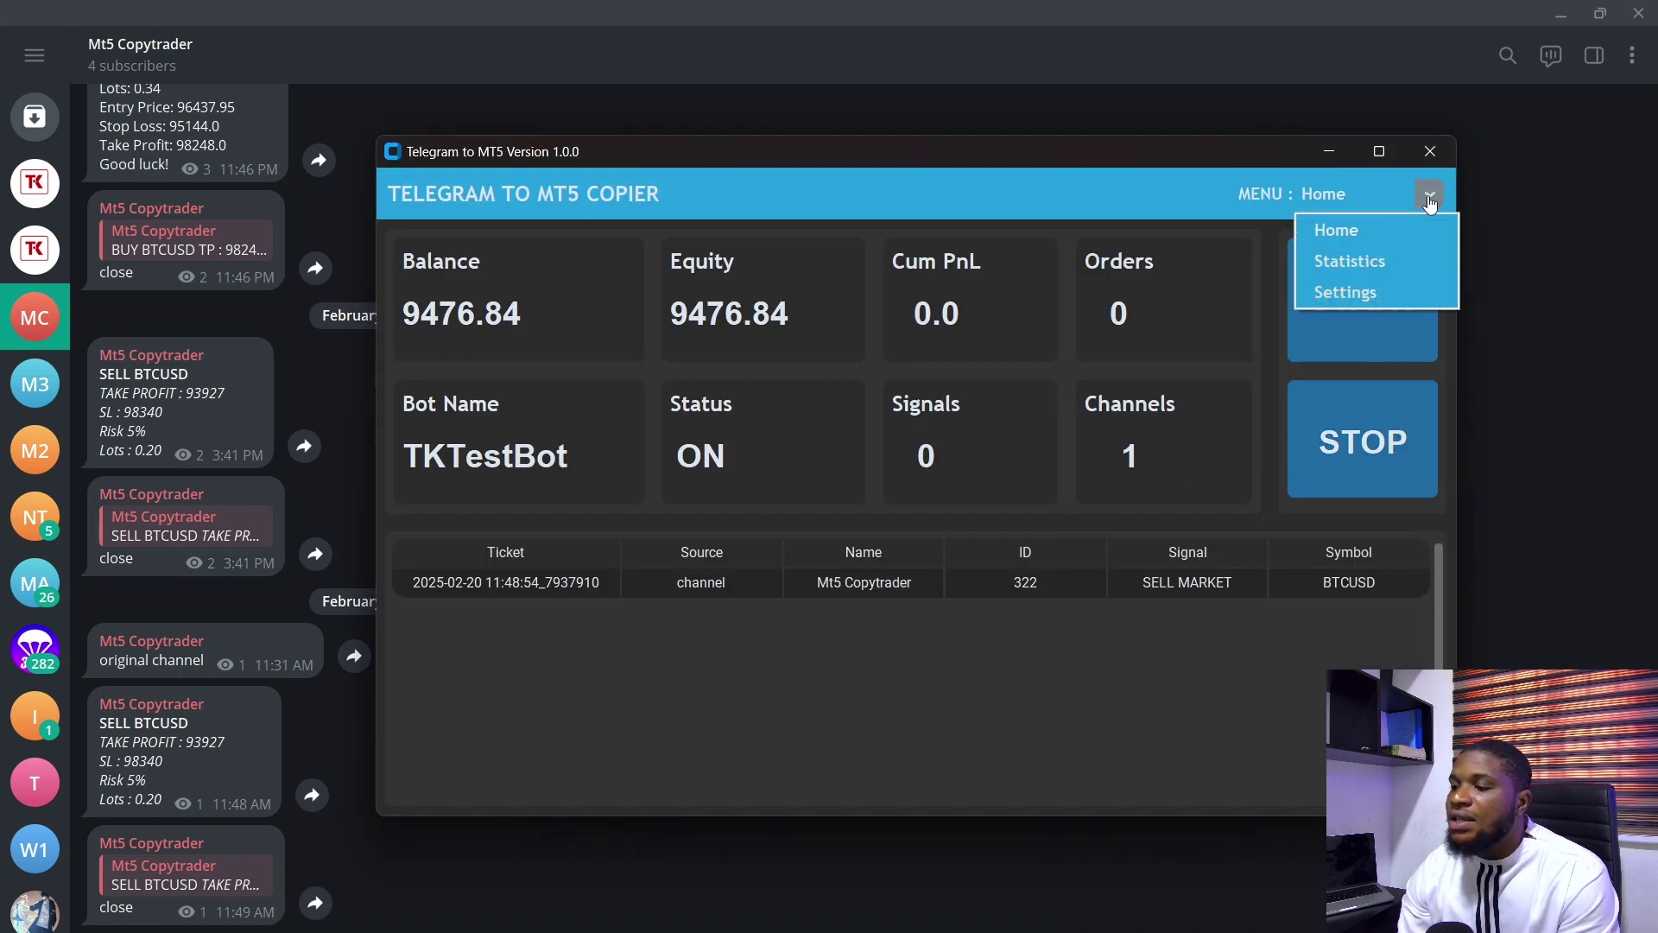
click(1346, 291)
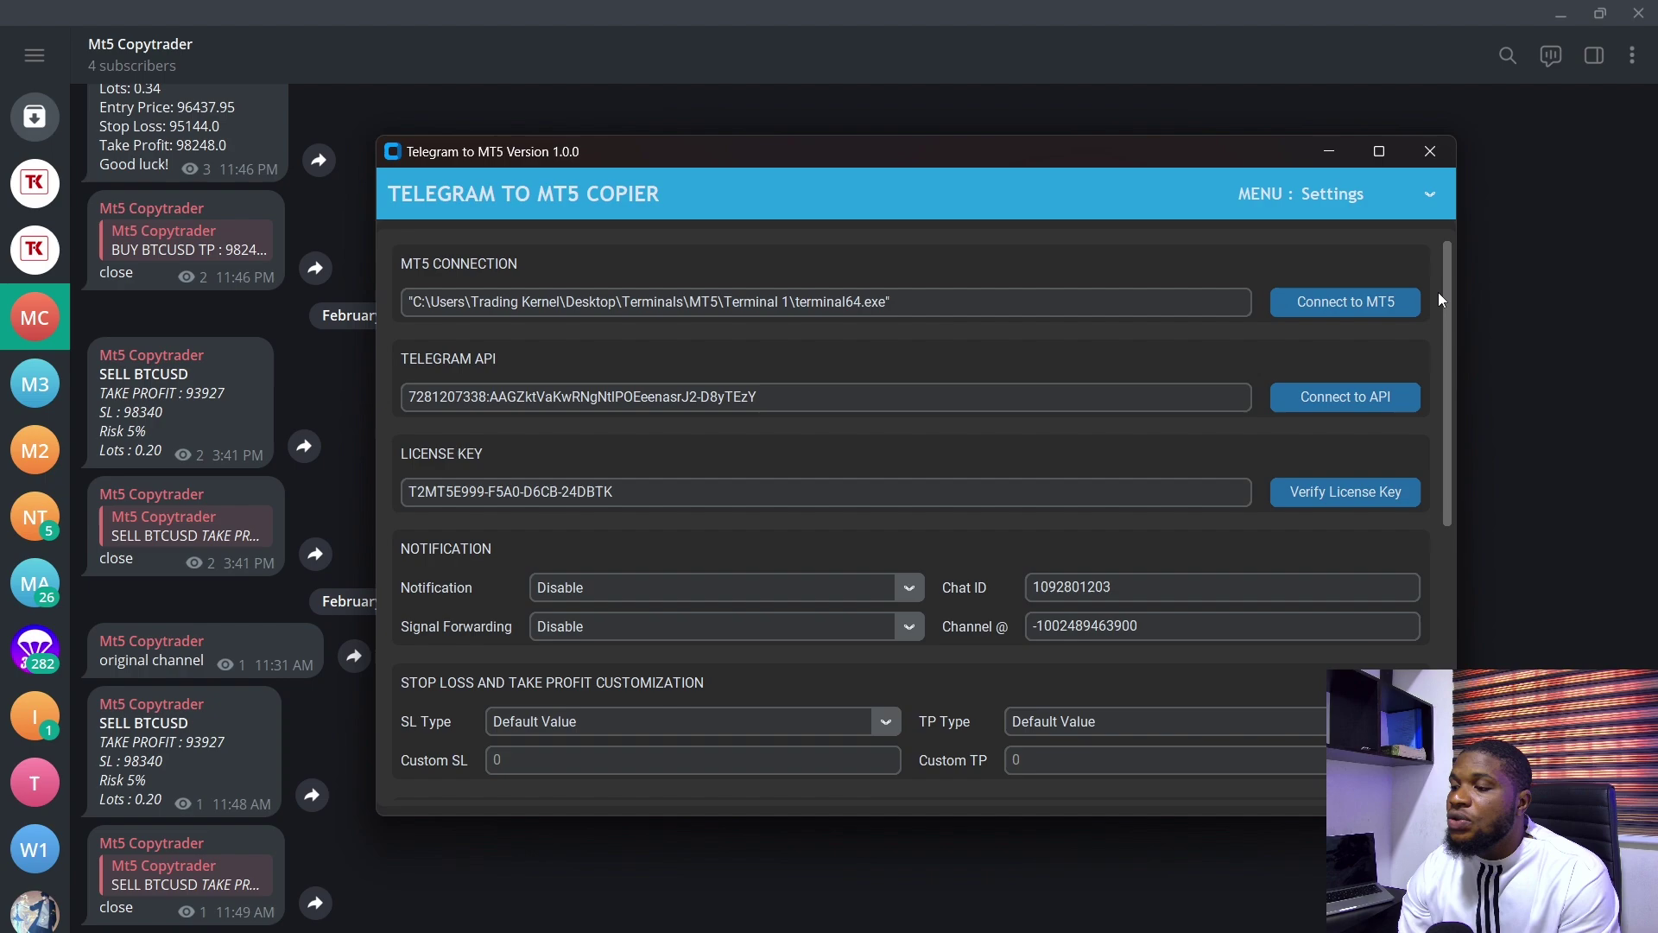
drag(1456, 345, 1475, 537)
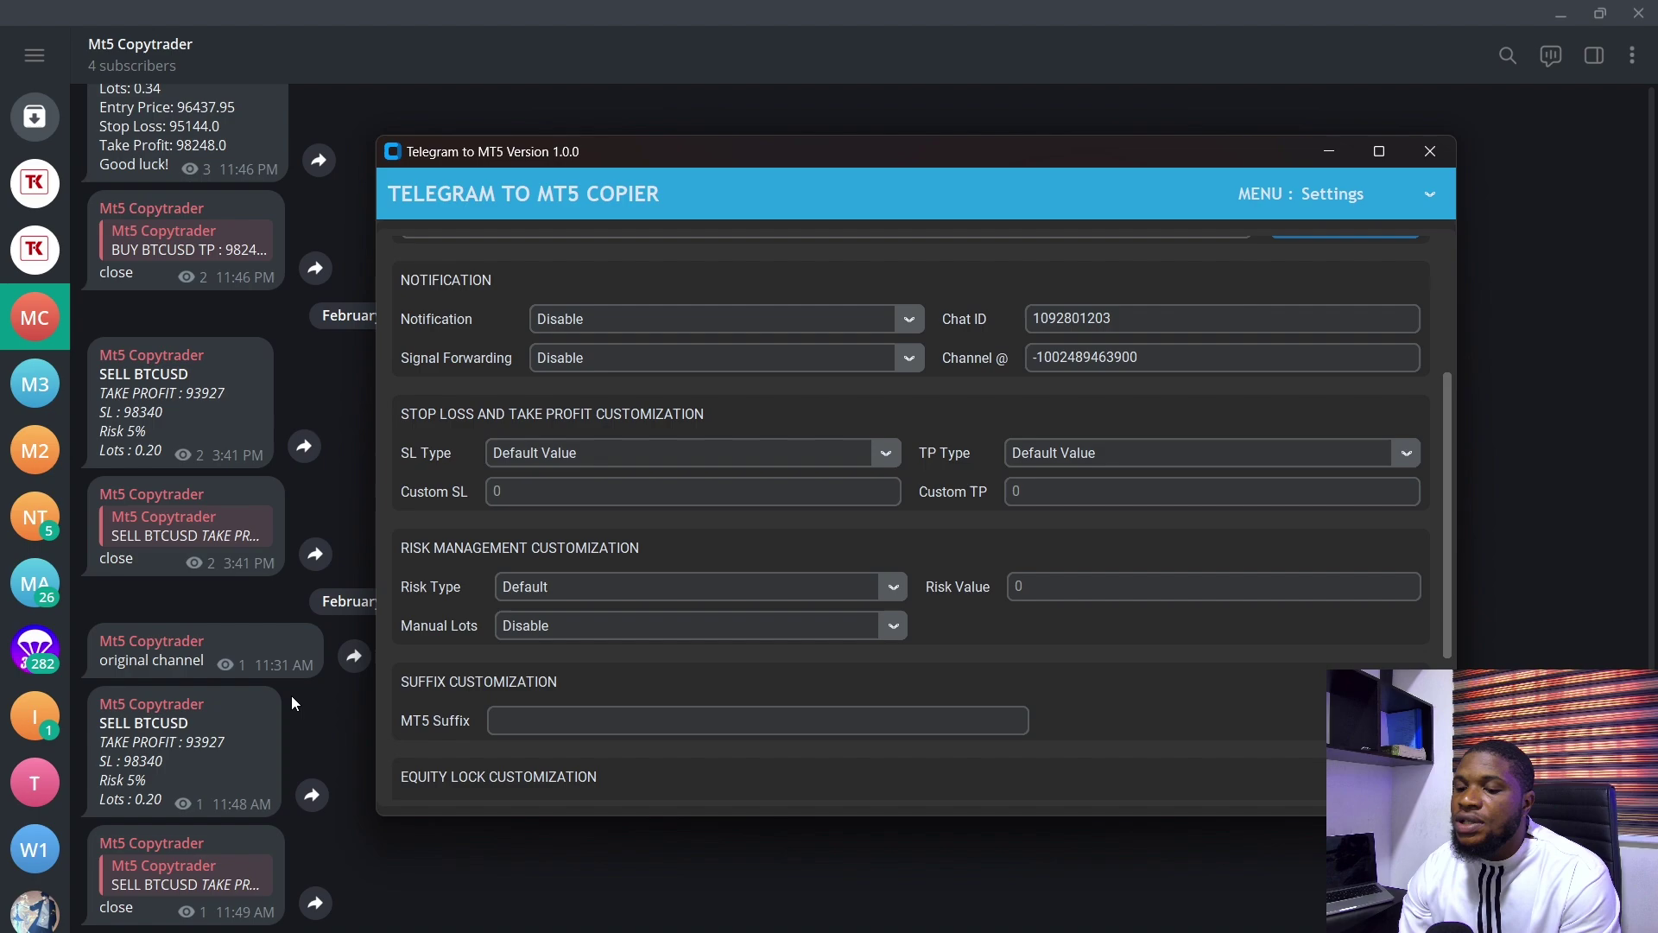
- Review the posted SELL BTCUSD signal in Telegram and the BTCUSD chart in MetaTrader 5
double_click(201, 755)
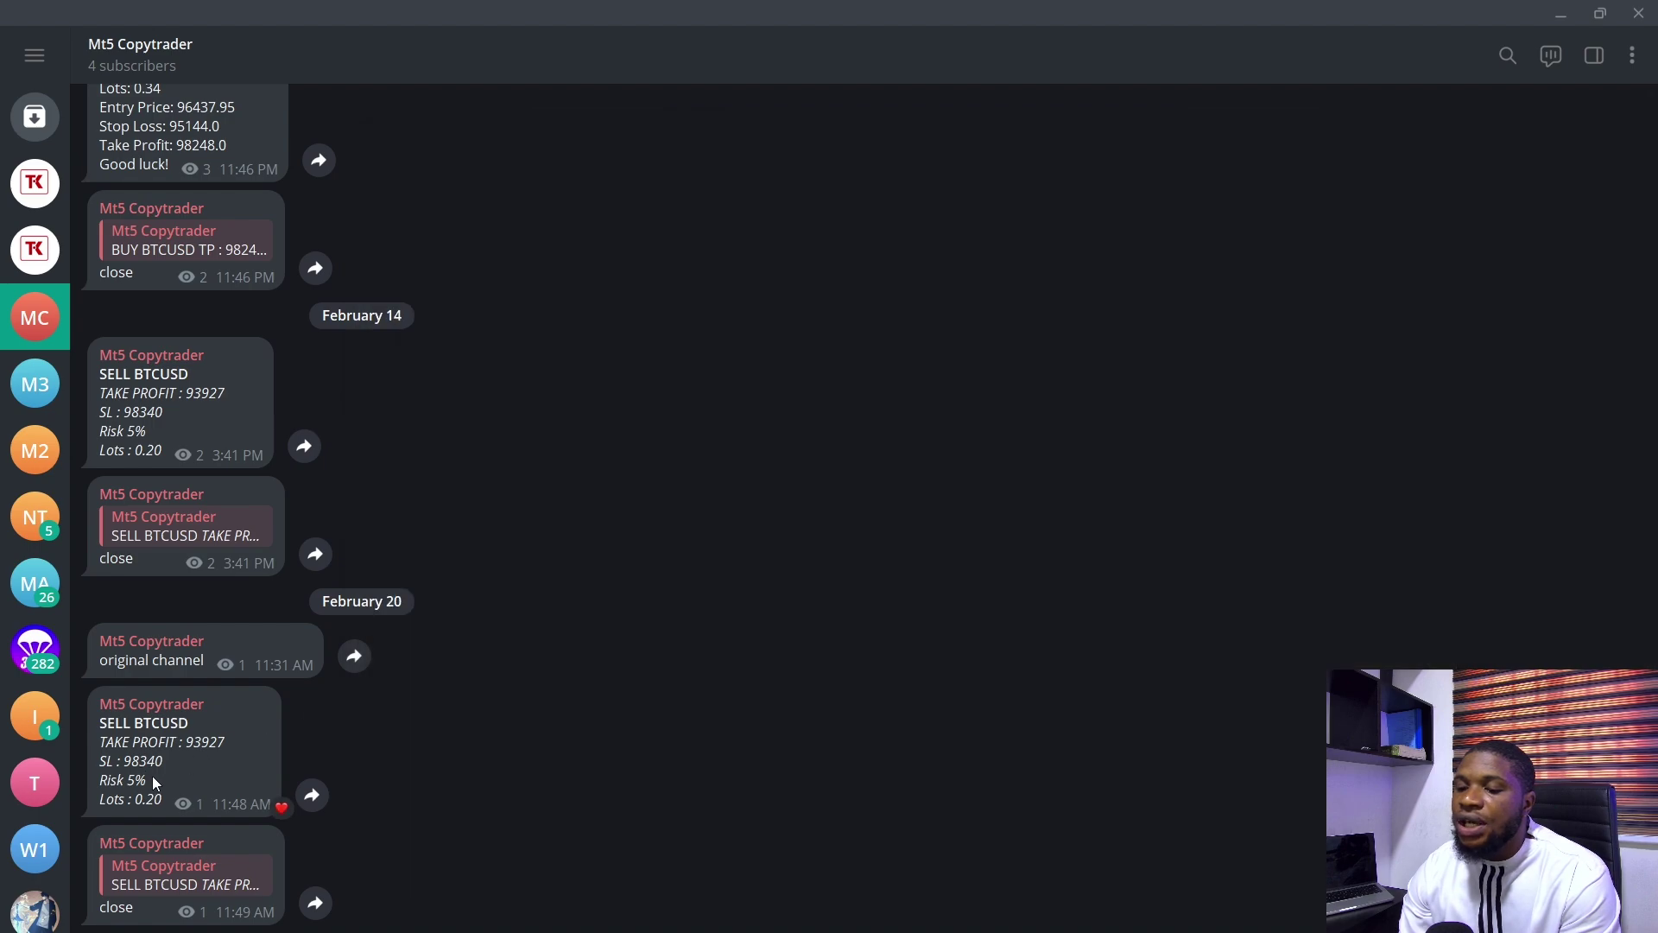
double_click(154, 780)
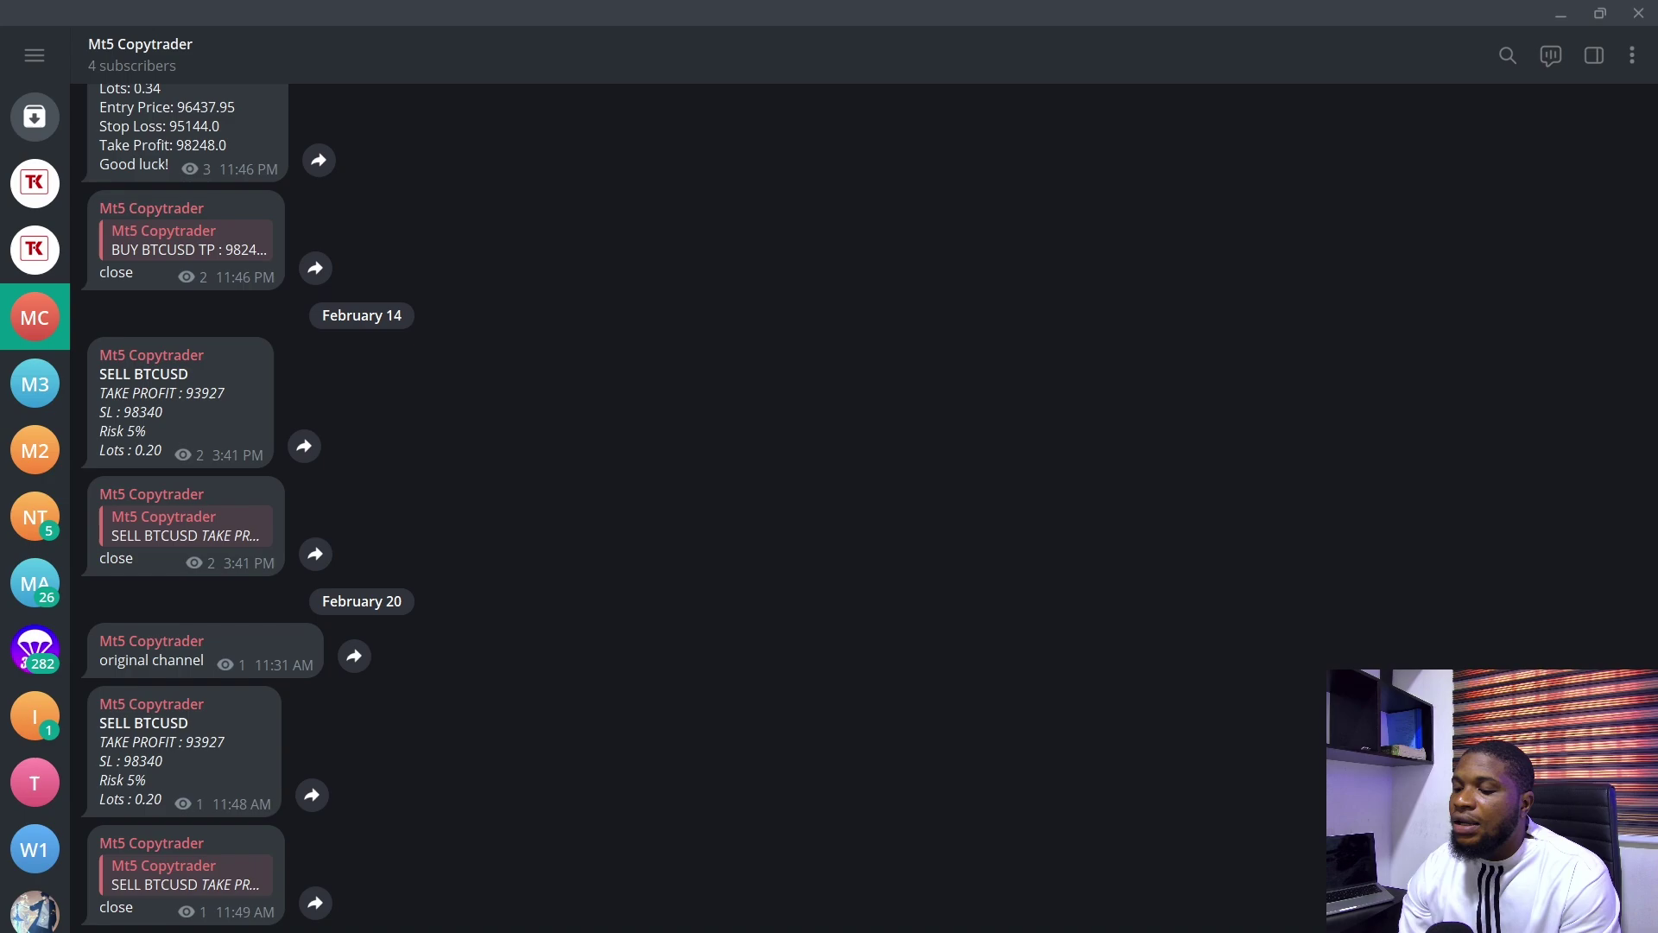
click(904, 863)
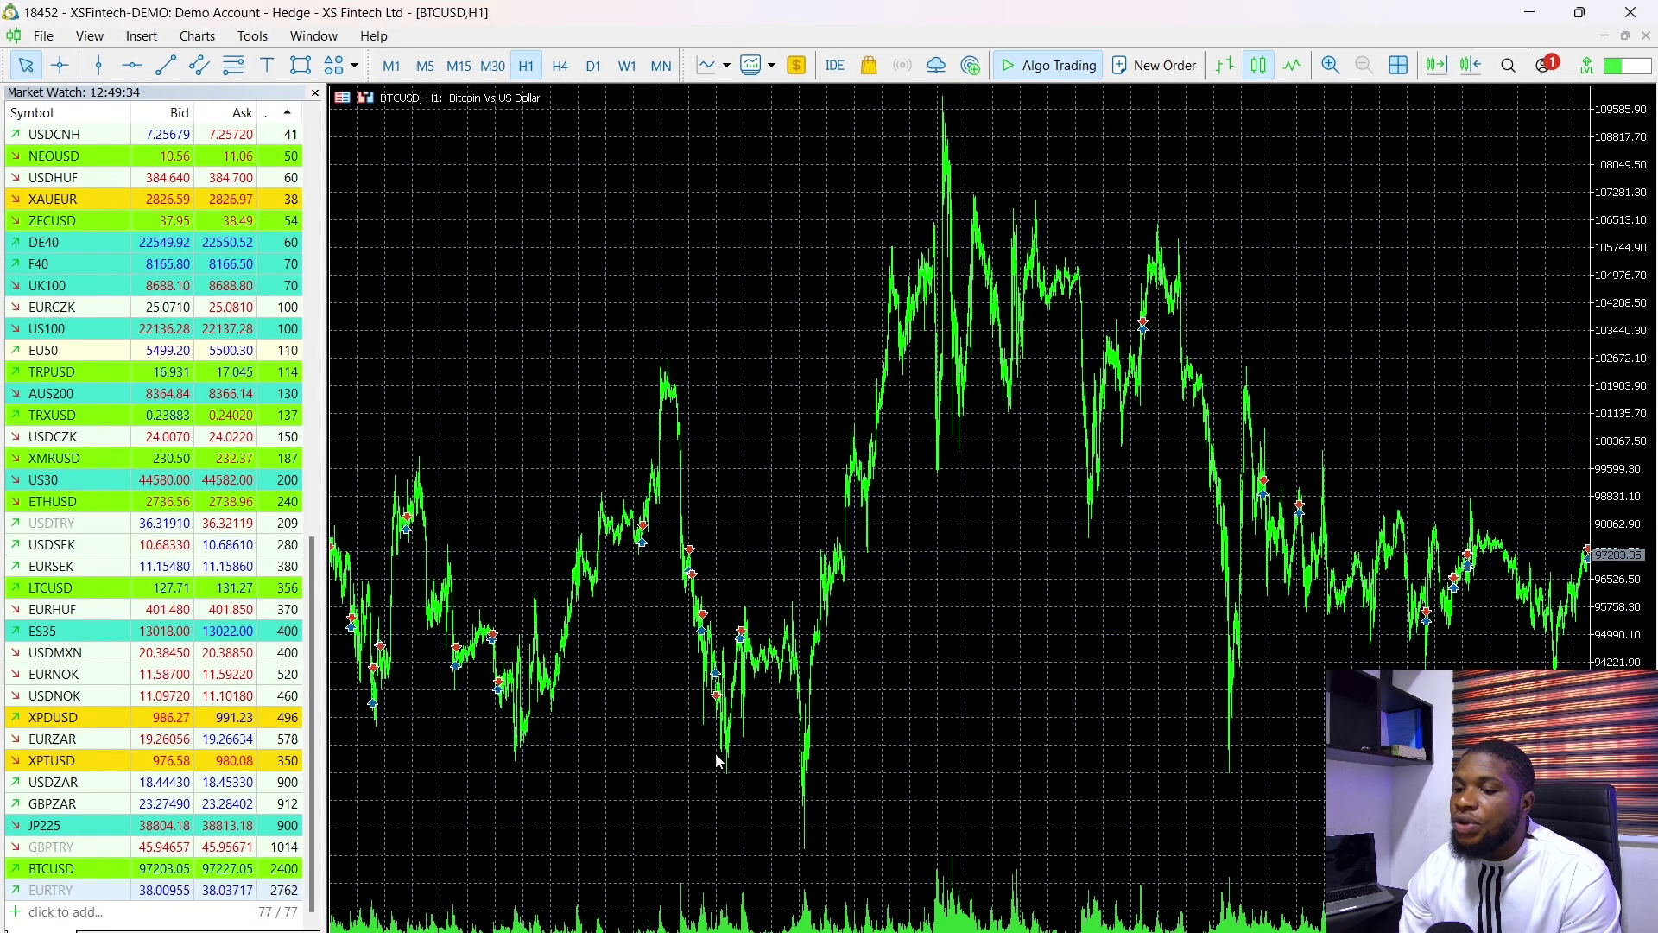
- Return to the copier's Home page and review the account balance, equity and orders
click(1183, 820)
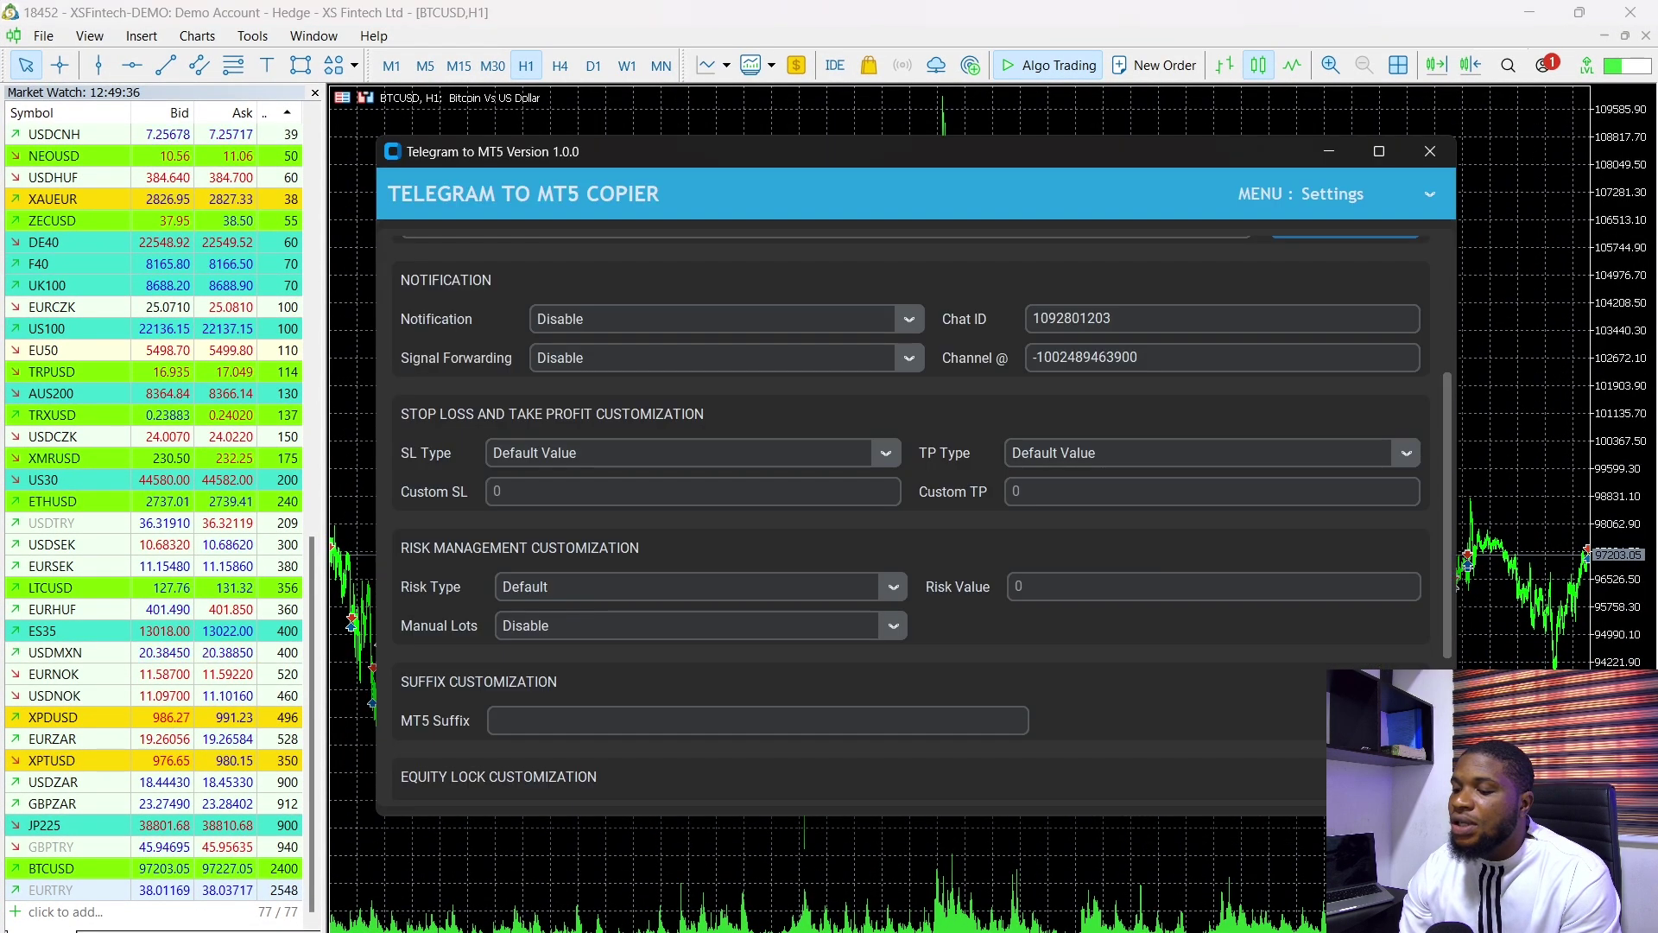
click(1430, 195)
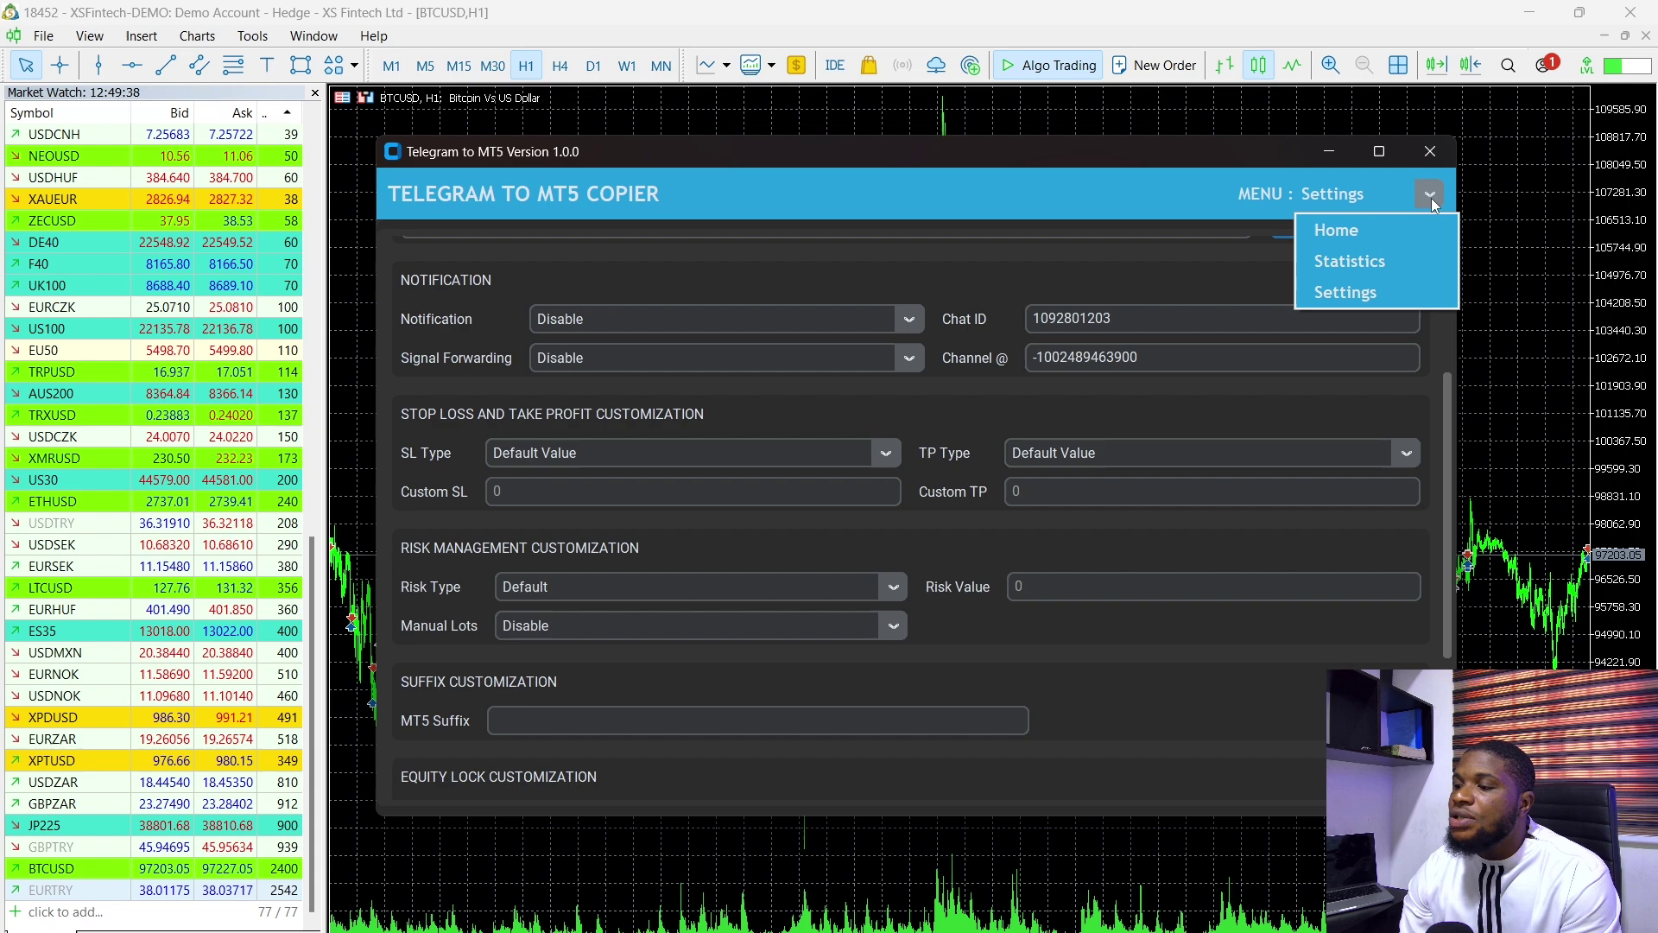
click(1397, 228)
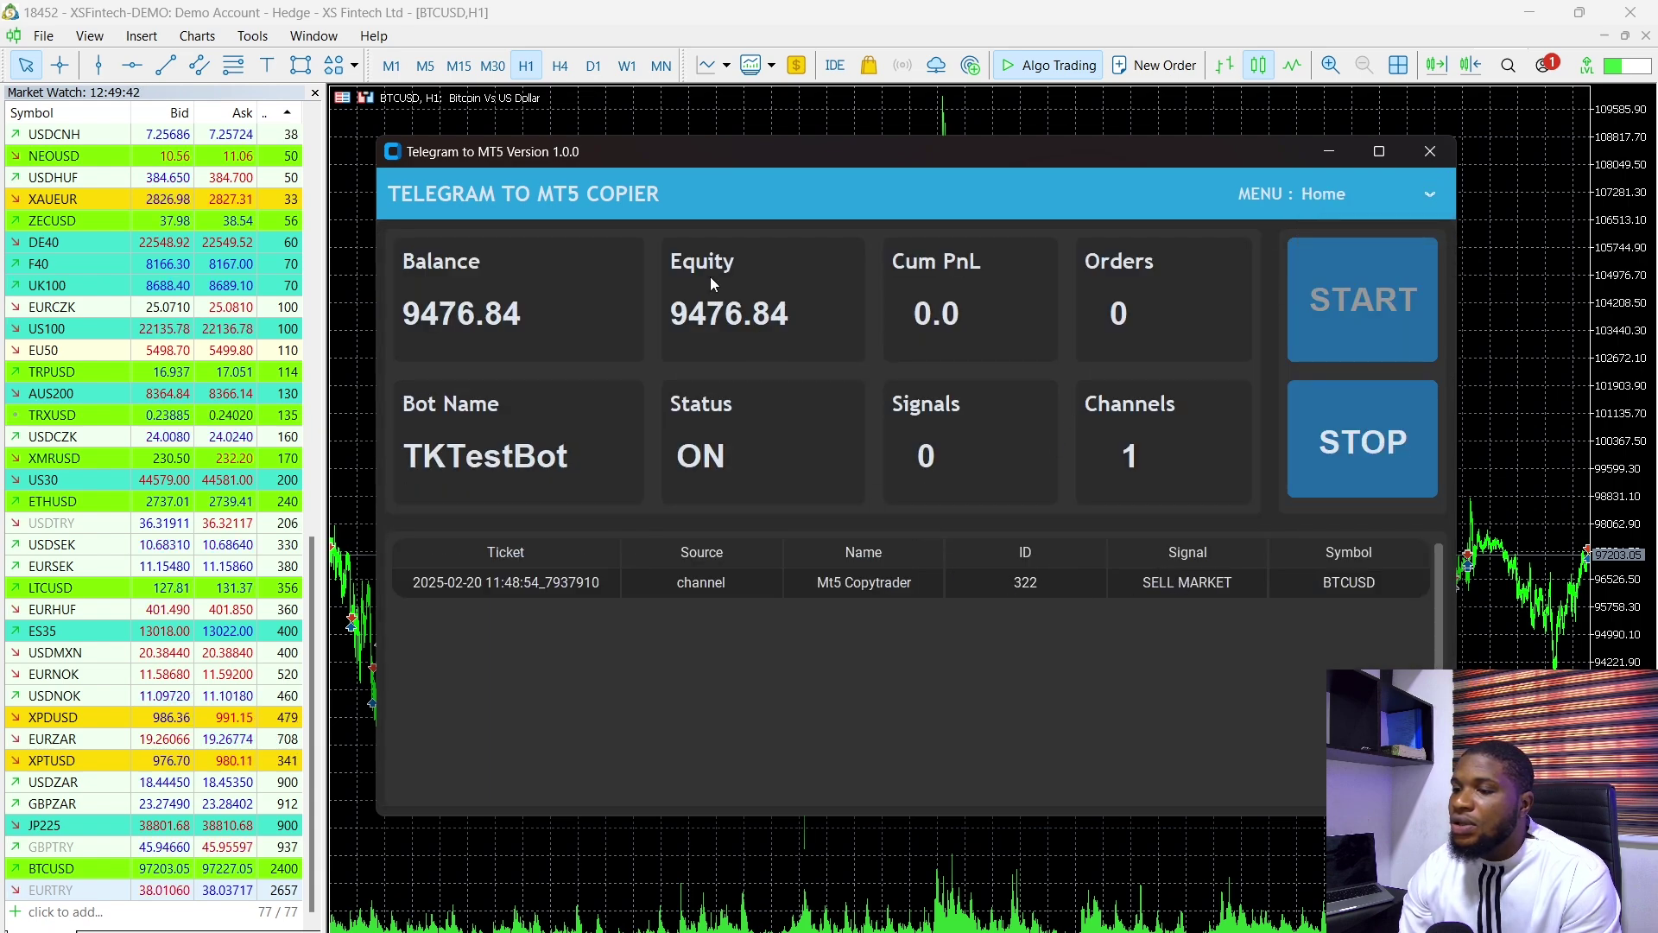
- Examine the copier's trading history and channel statistics, and return to the Home page
click(1431, 193)
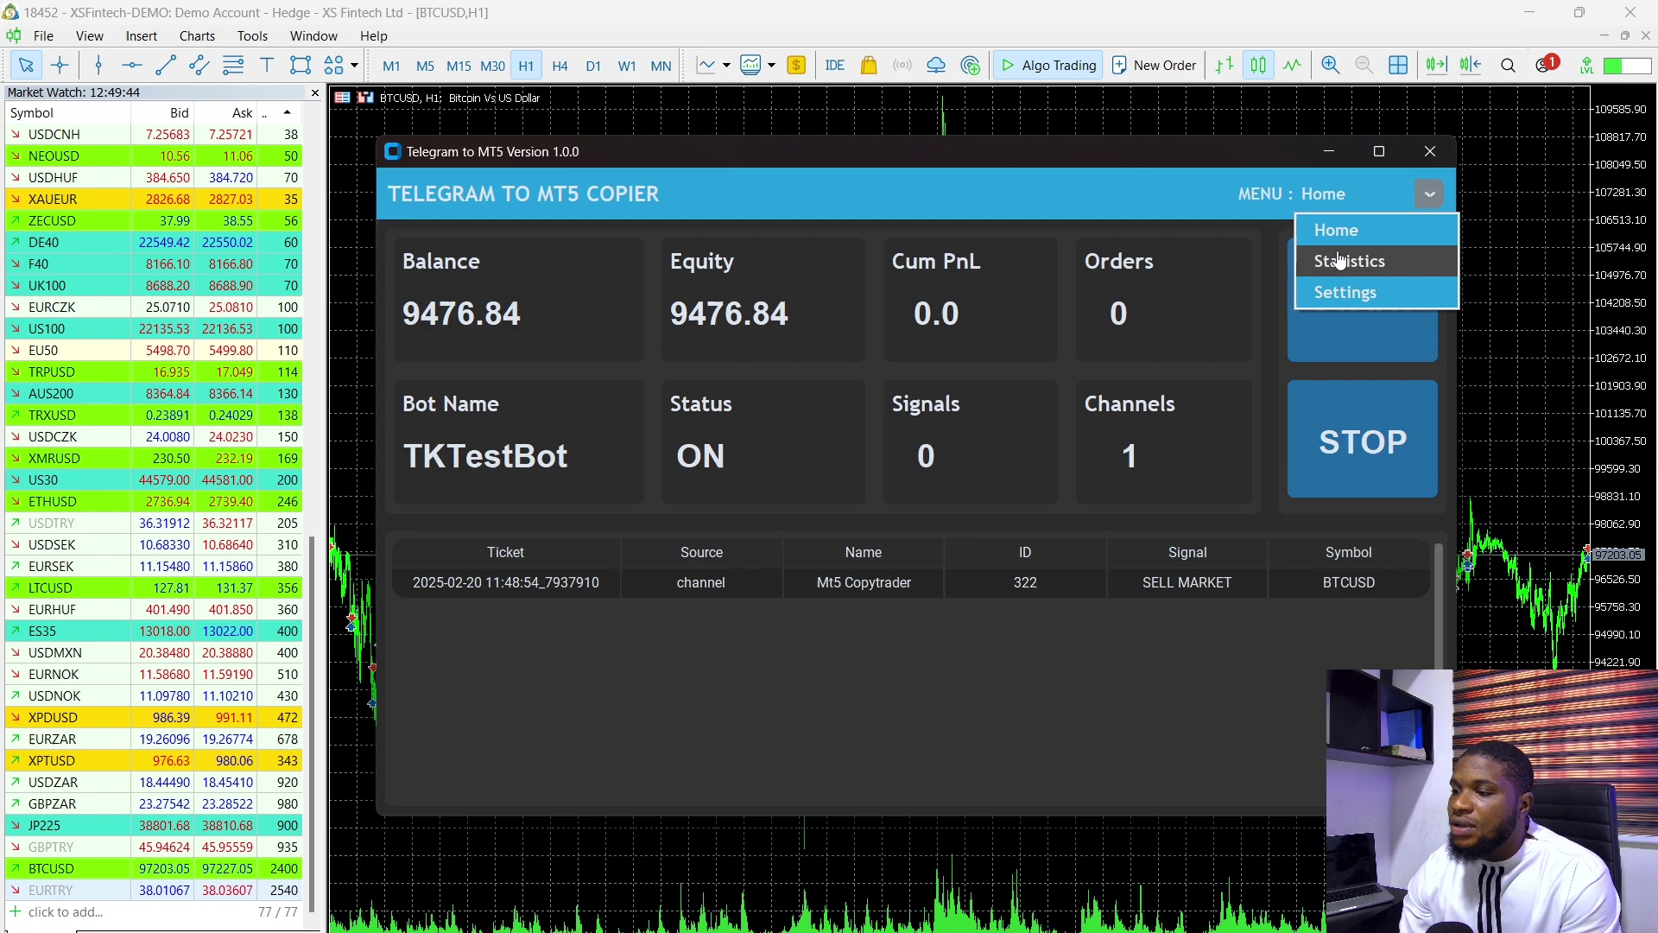
click(1338, 261)
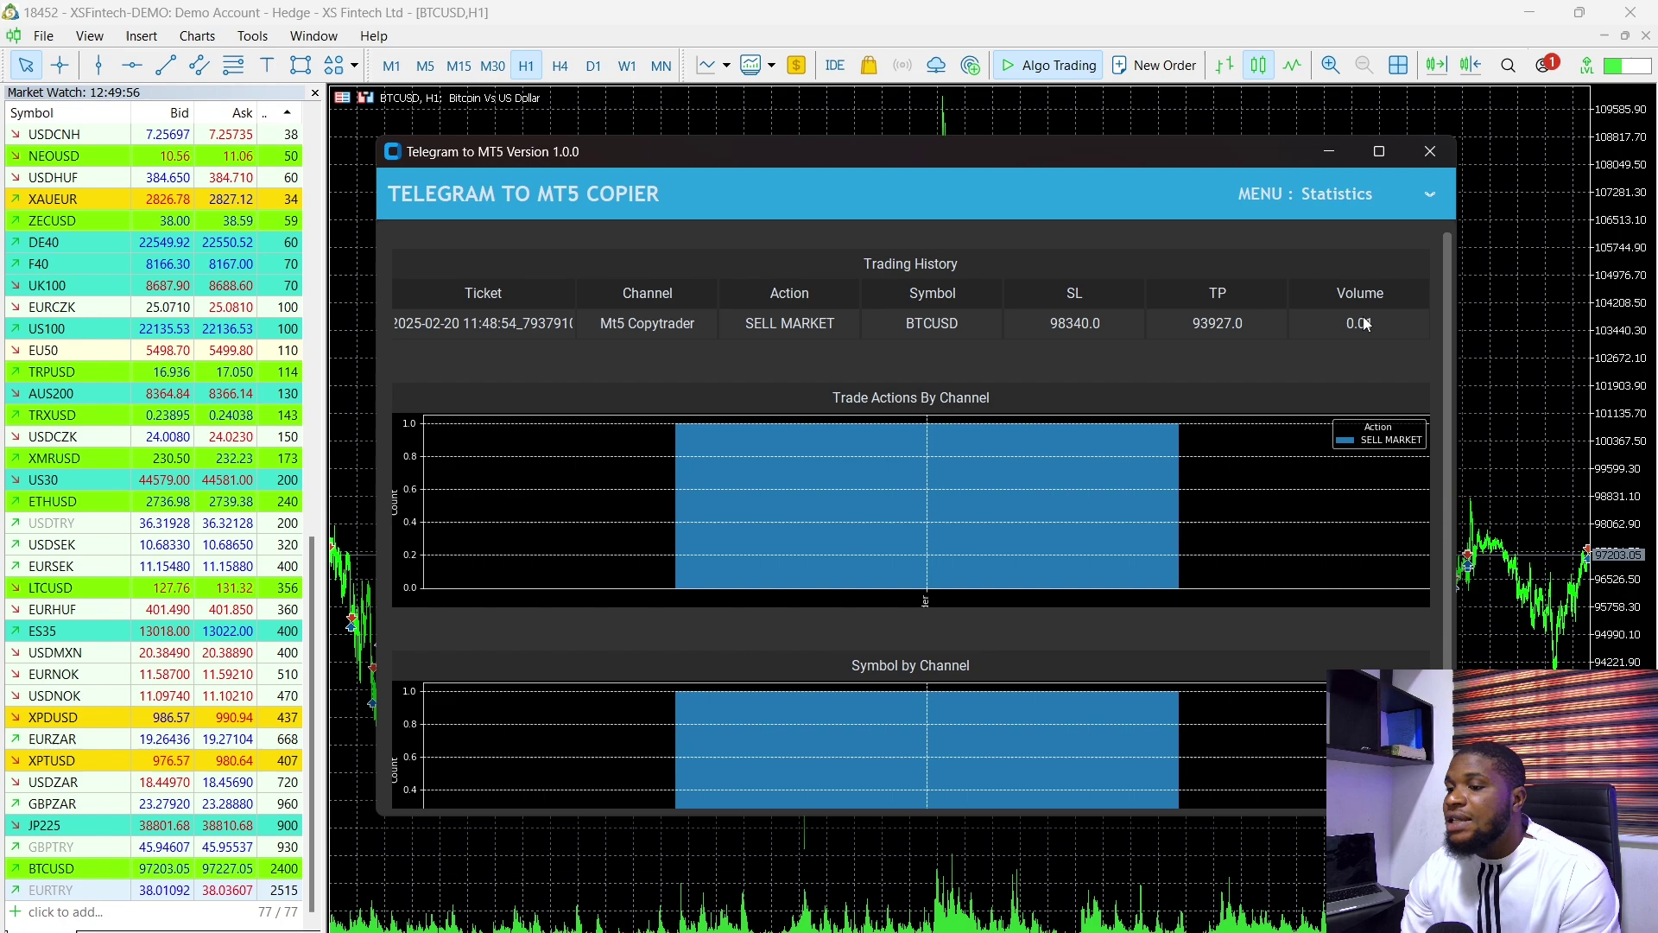
click(1430, 194)
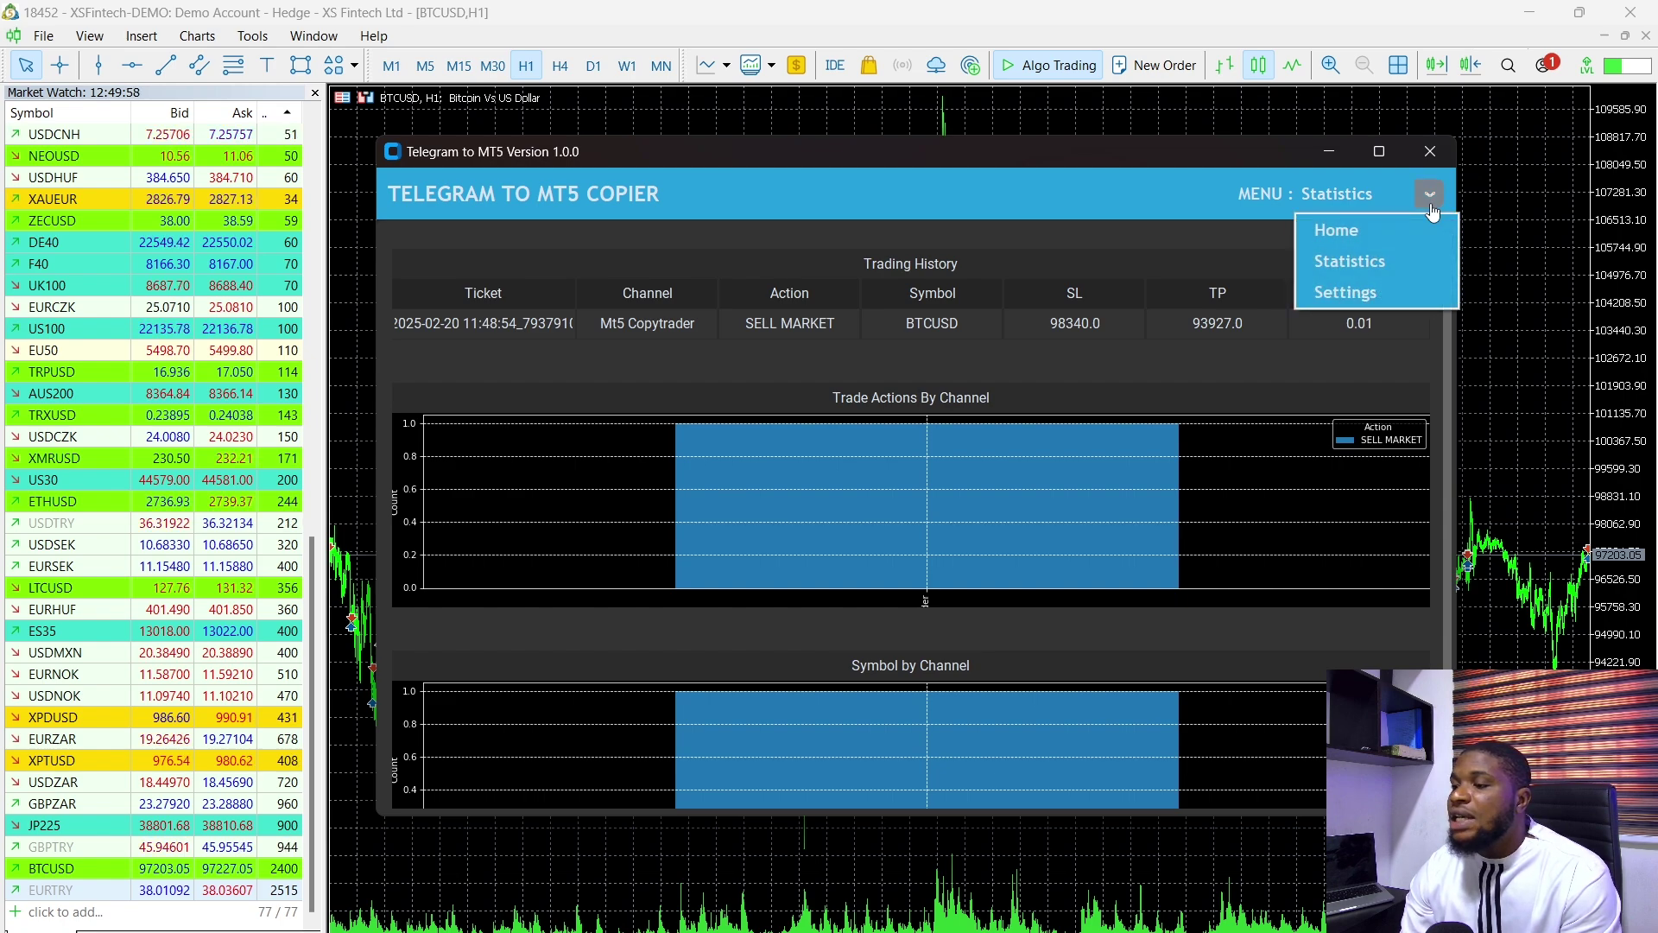
click(1406, 226)
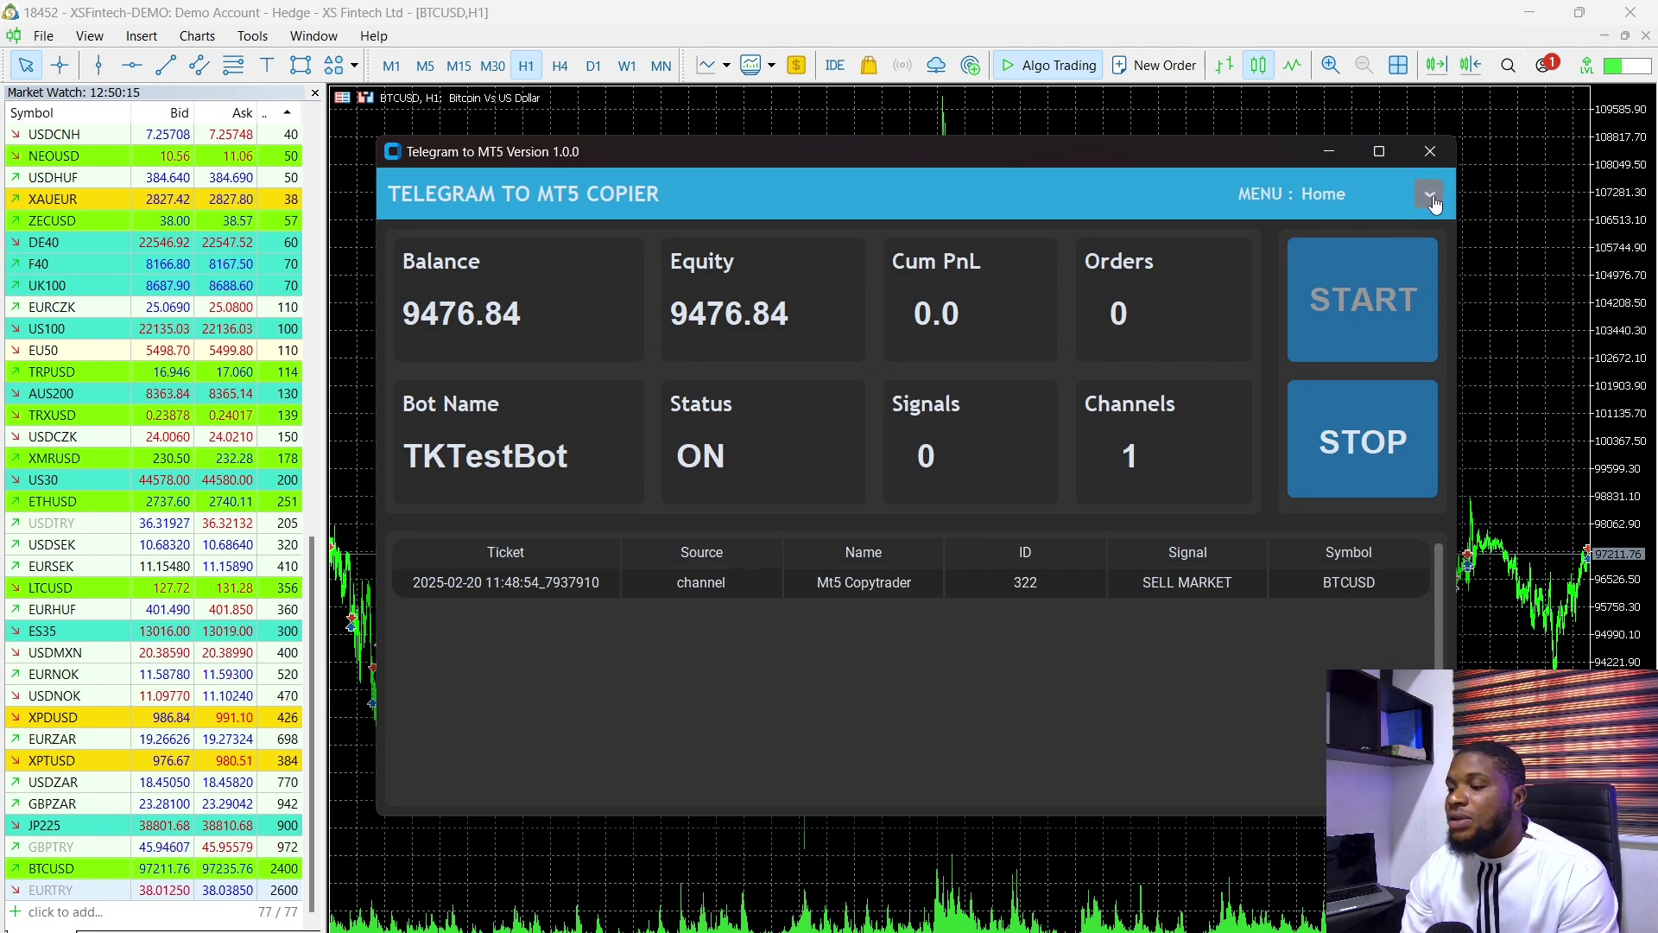
- Open the copier's Settings page and enable Manual Lots in the risk management customization
click(1430, 195)
click(1376, 292)
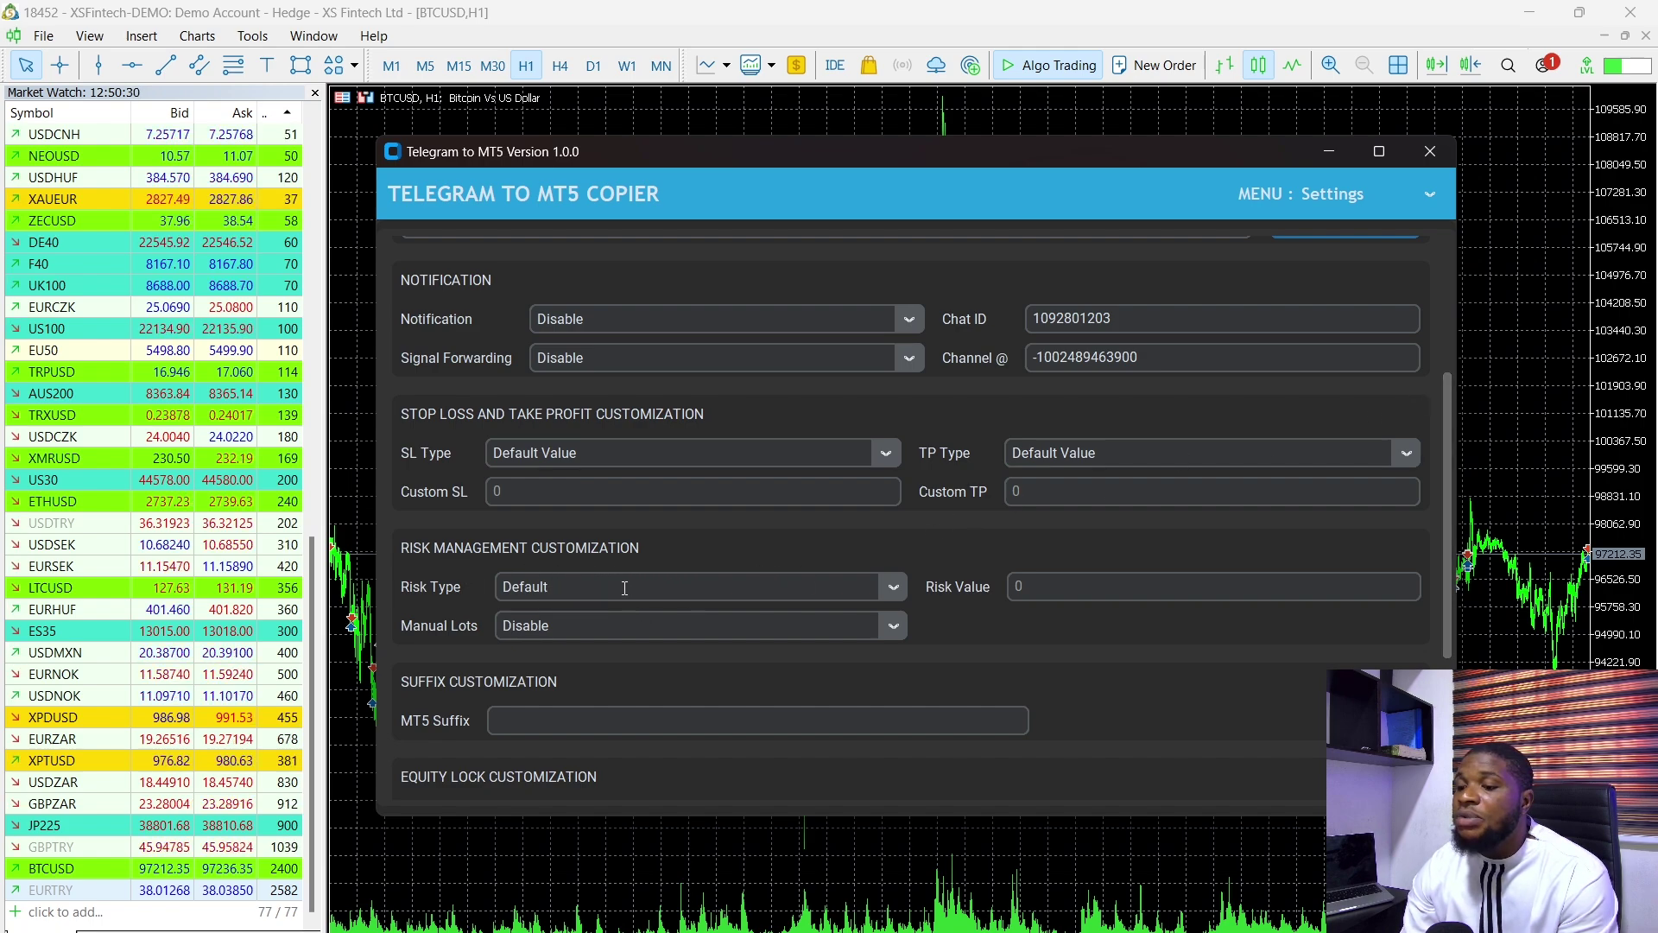
click(890, 632)
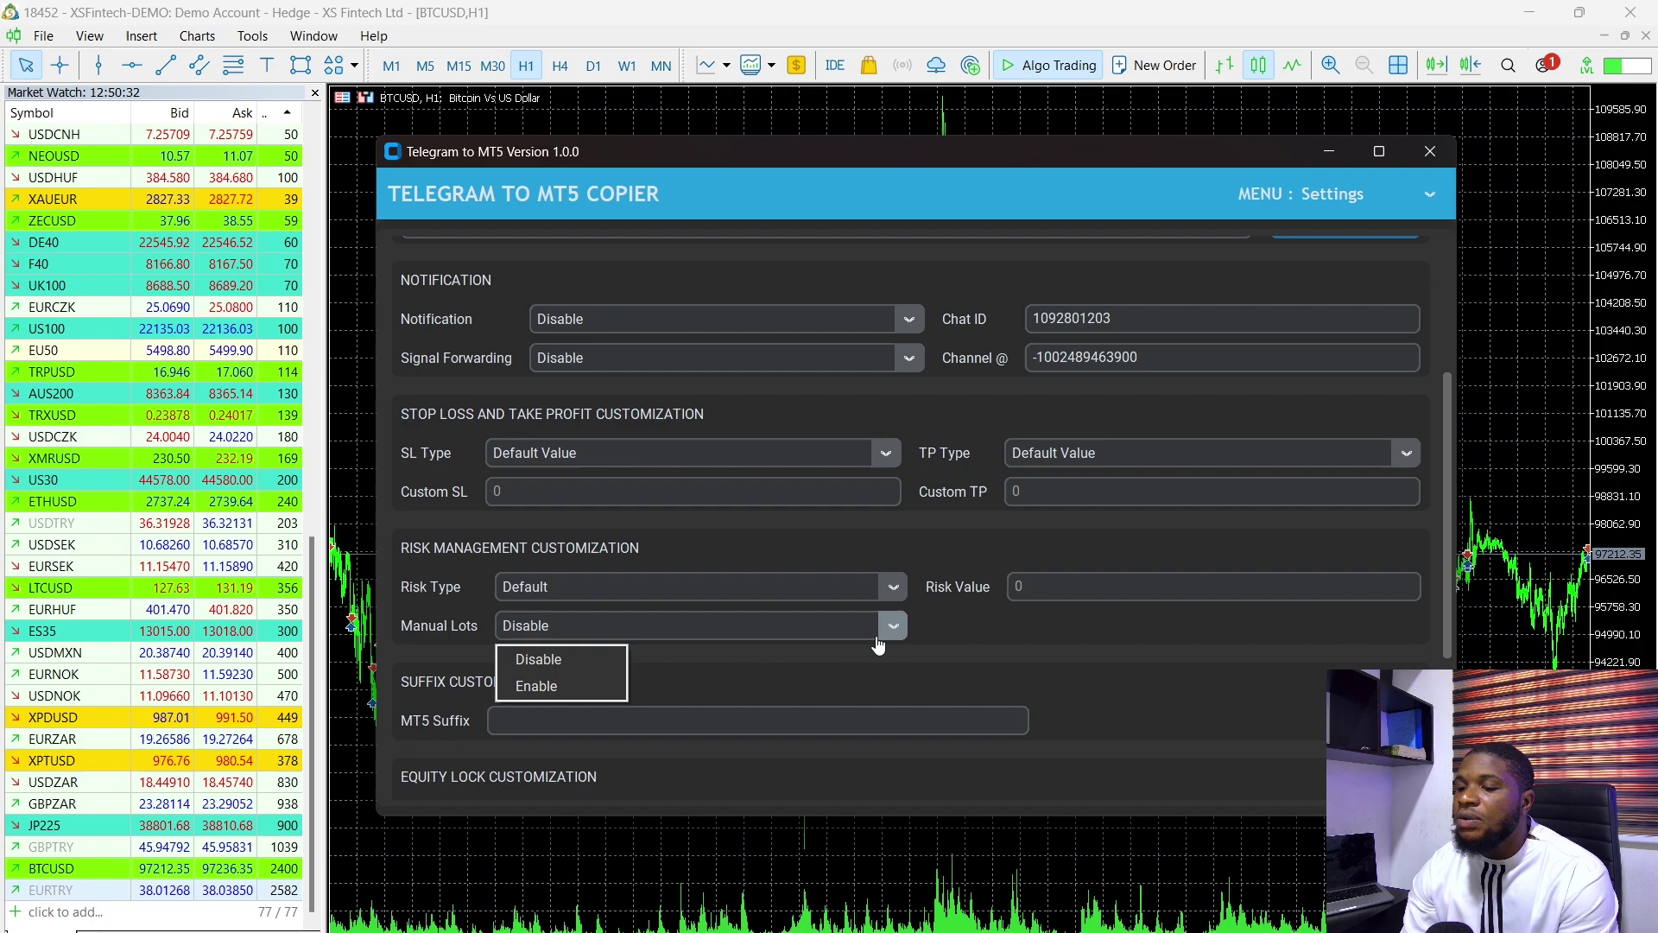
click(535, 688)
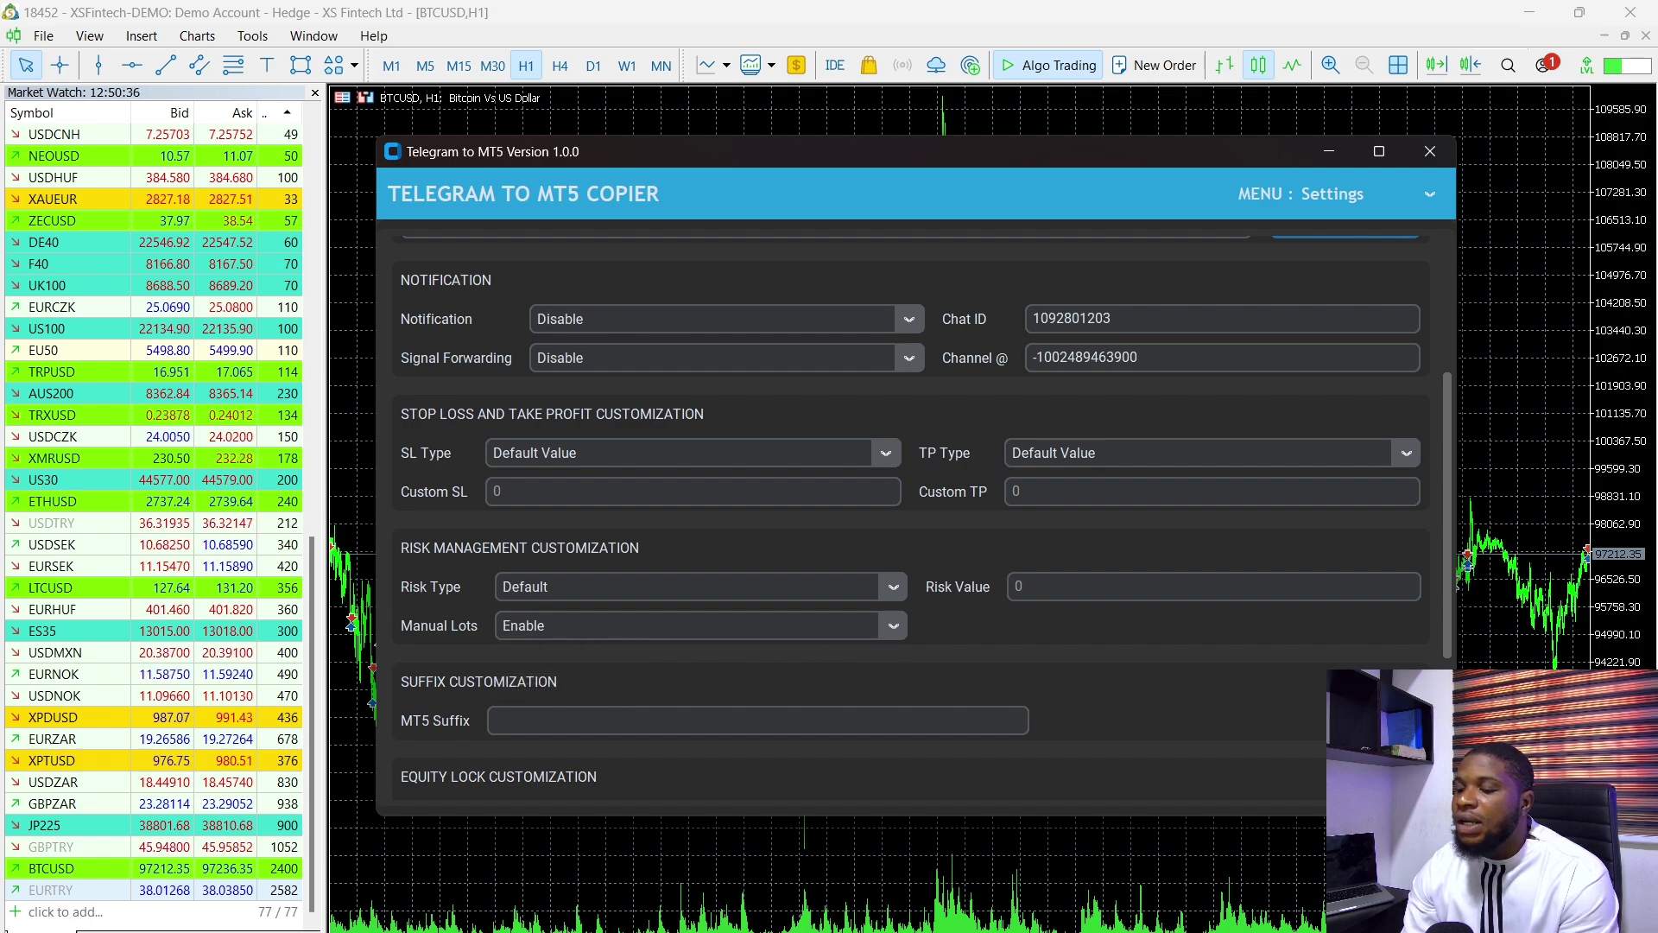
- Switch to Telegram and repost the SELL BTCUSD signal in the Mt5 Copytrader channel with lots set to 0.30
click(1138, 864)
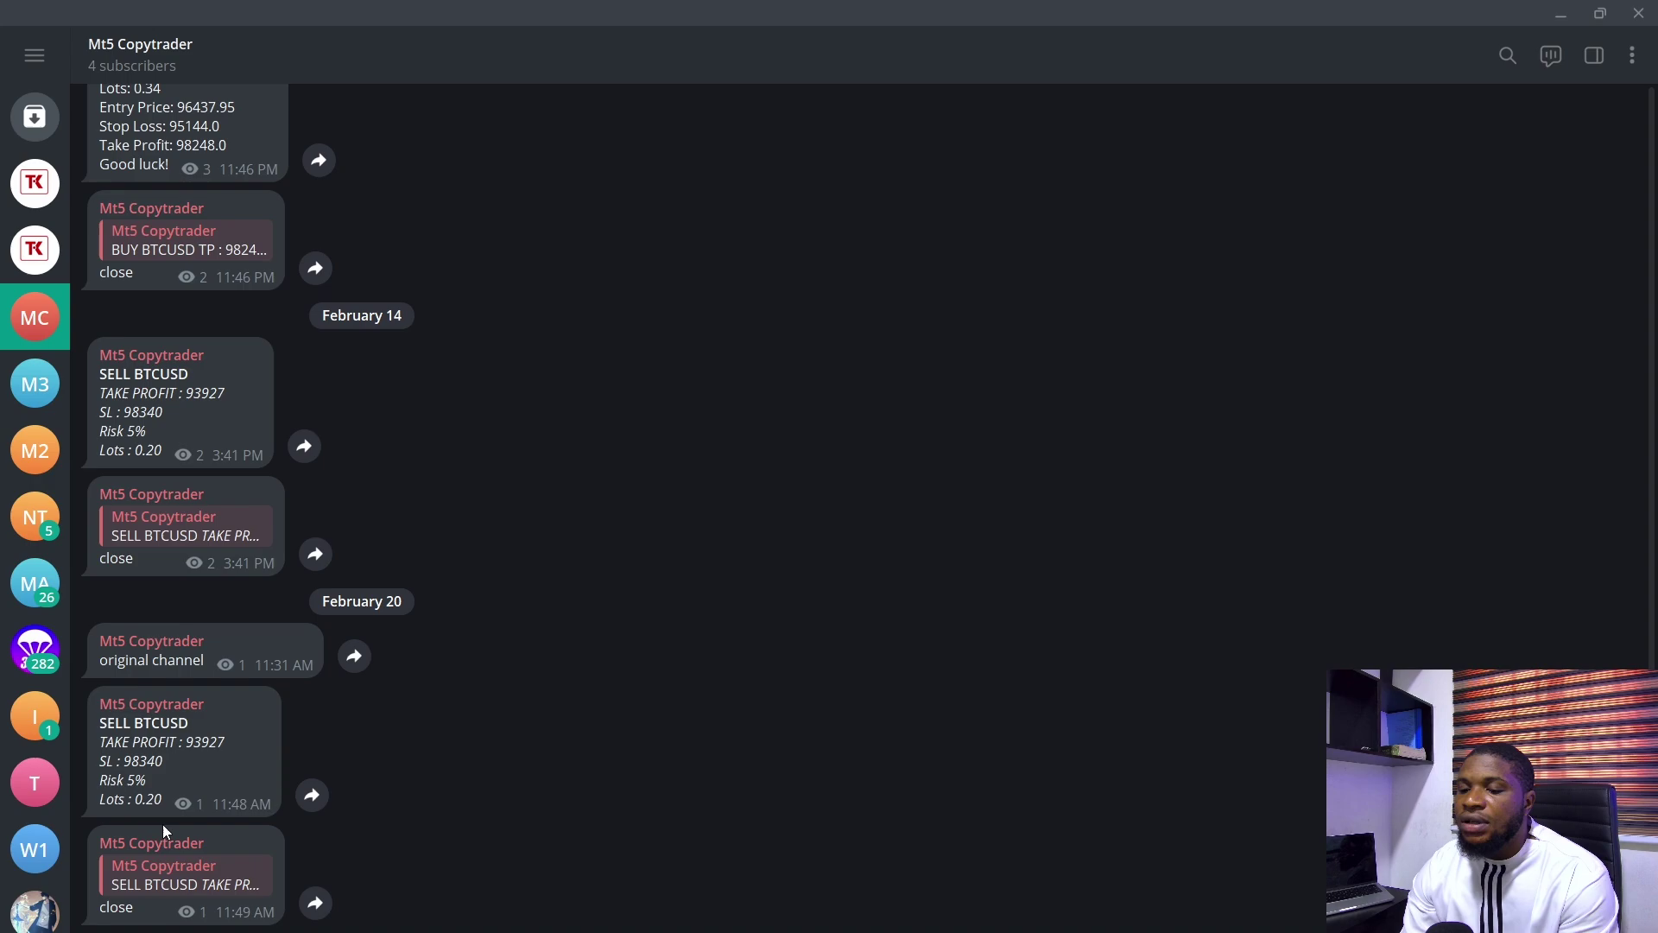
mouse_move(145, 796)
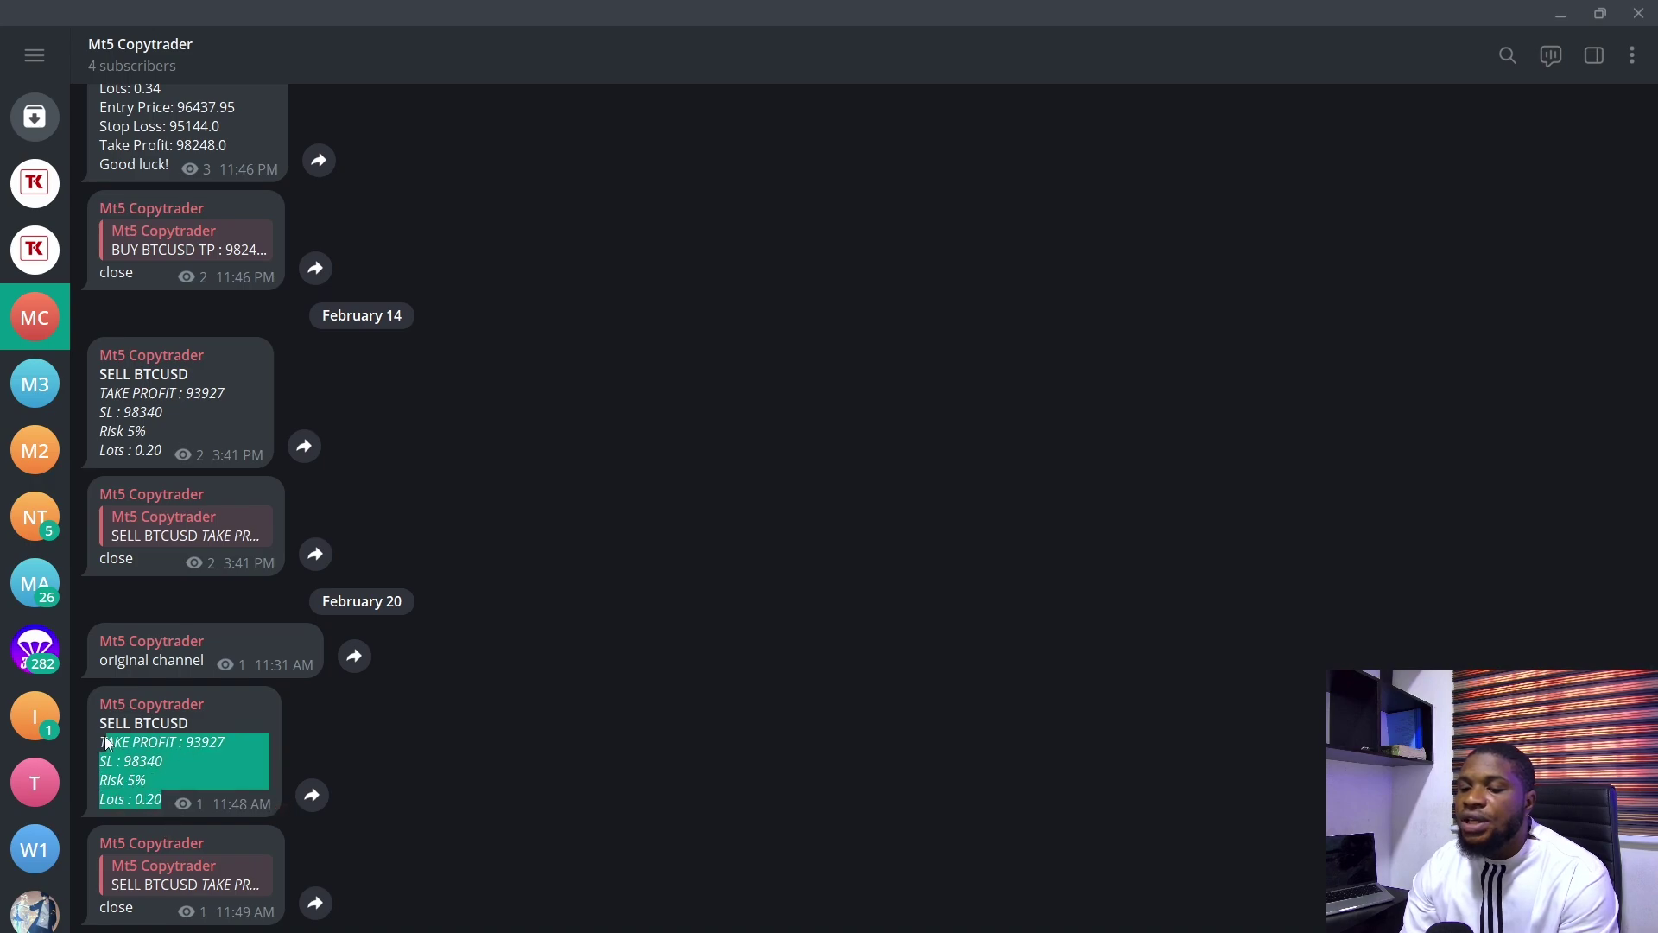
drag(106, 743, 99, 734)
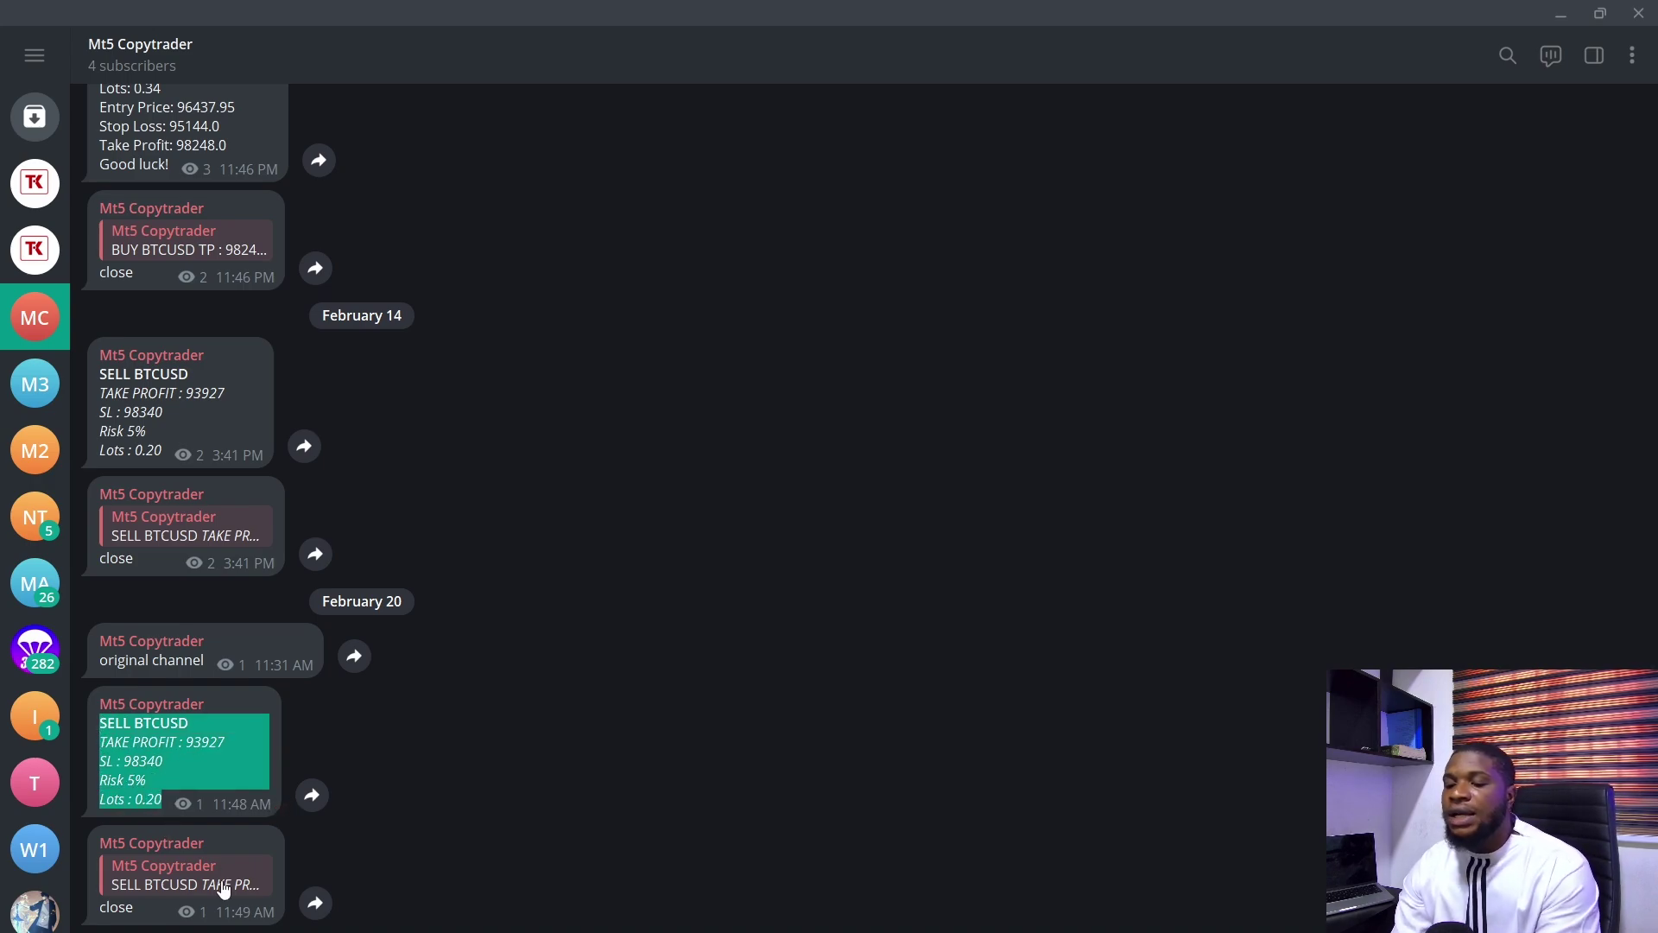
key(ctrl+v)
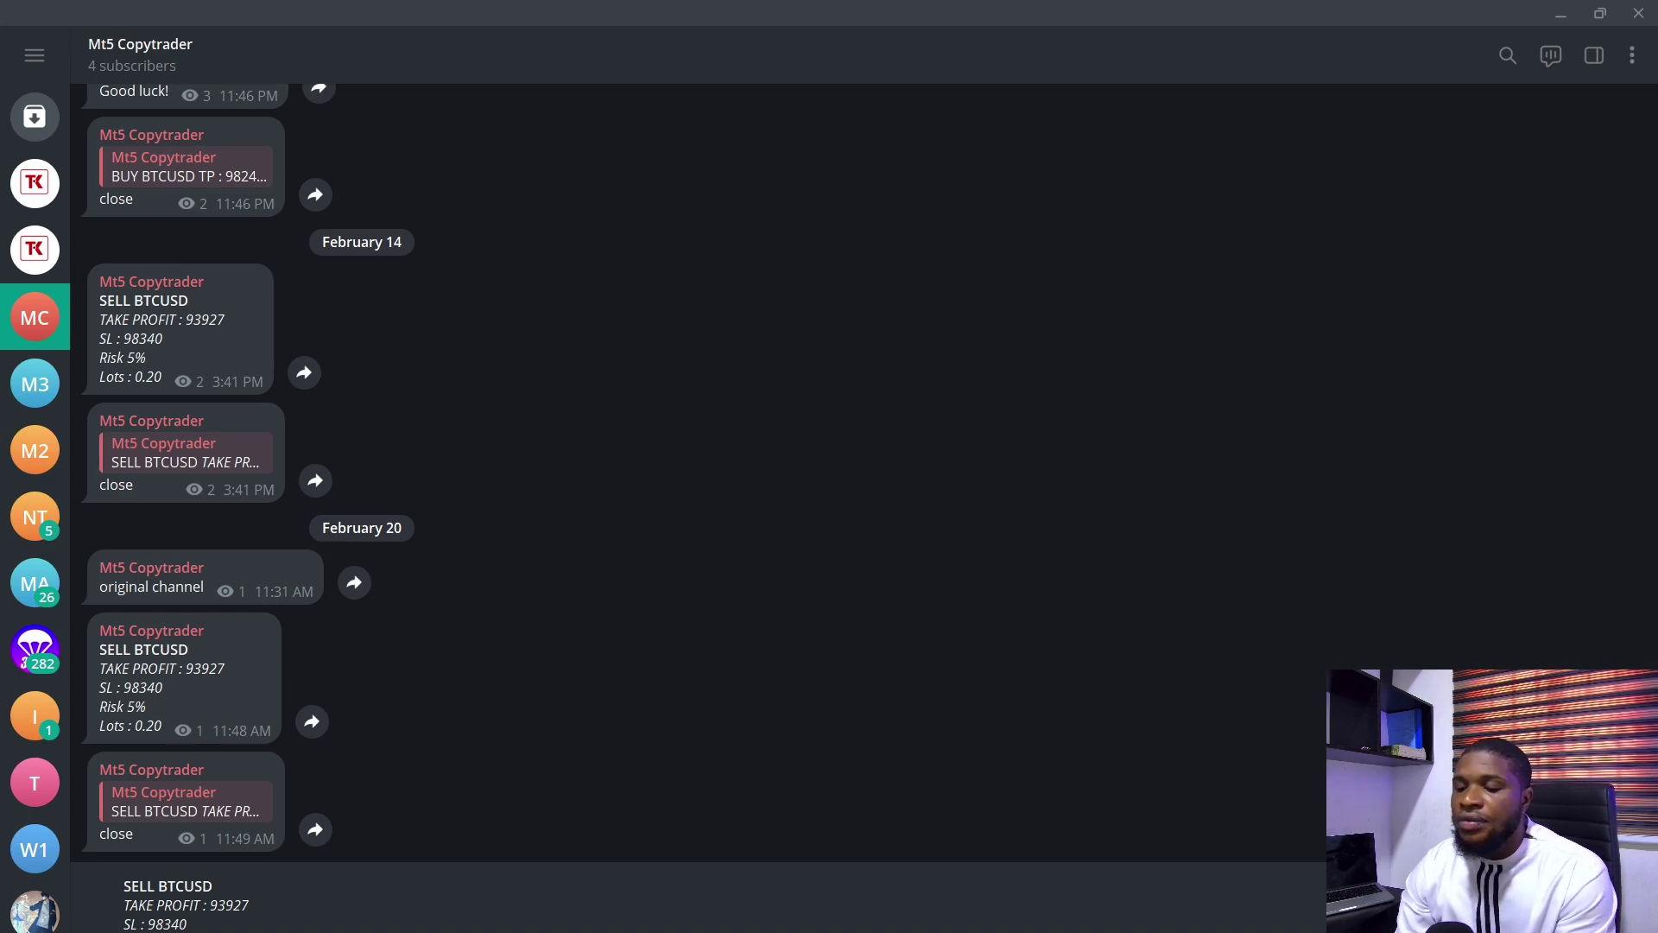
key(Return)
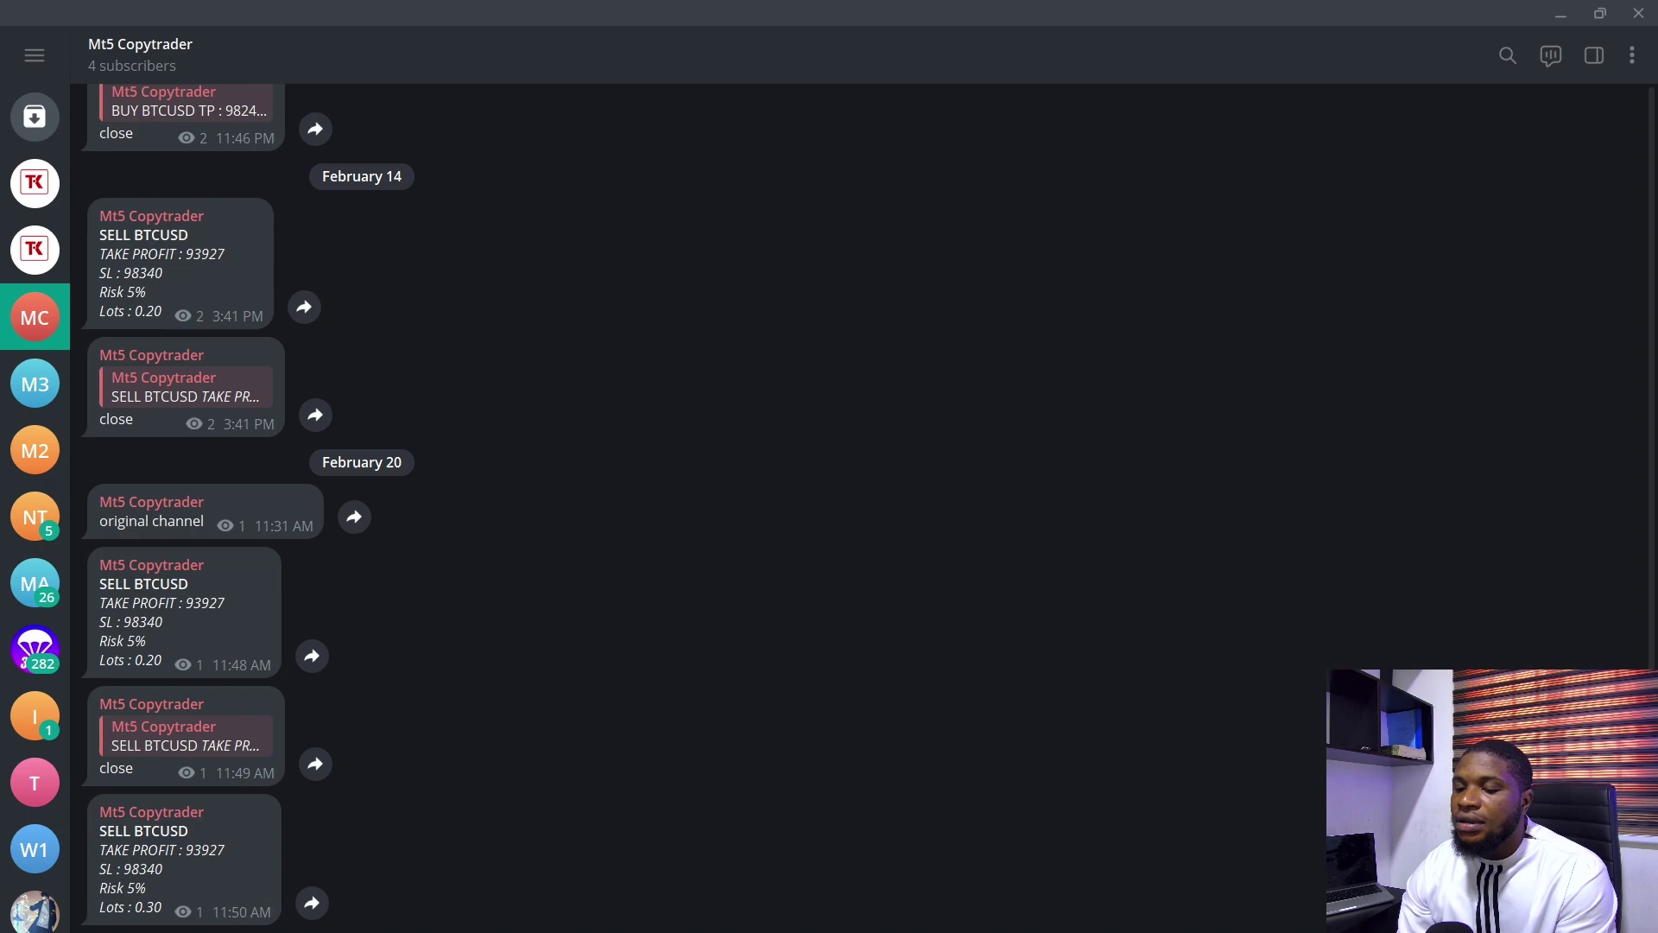
- Check the newly copied BTCUSD trade on the copier's Home page and on the MetaTrader 5 chart
key(alt+Tab)
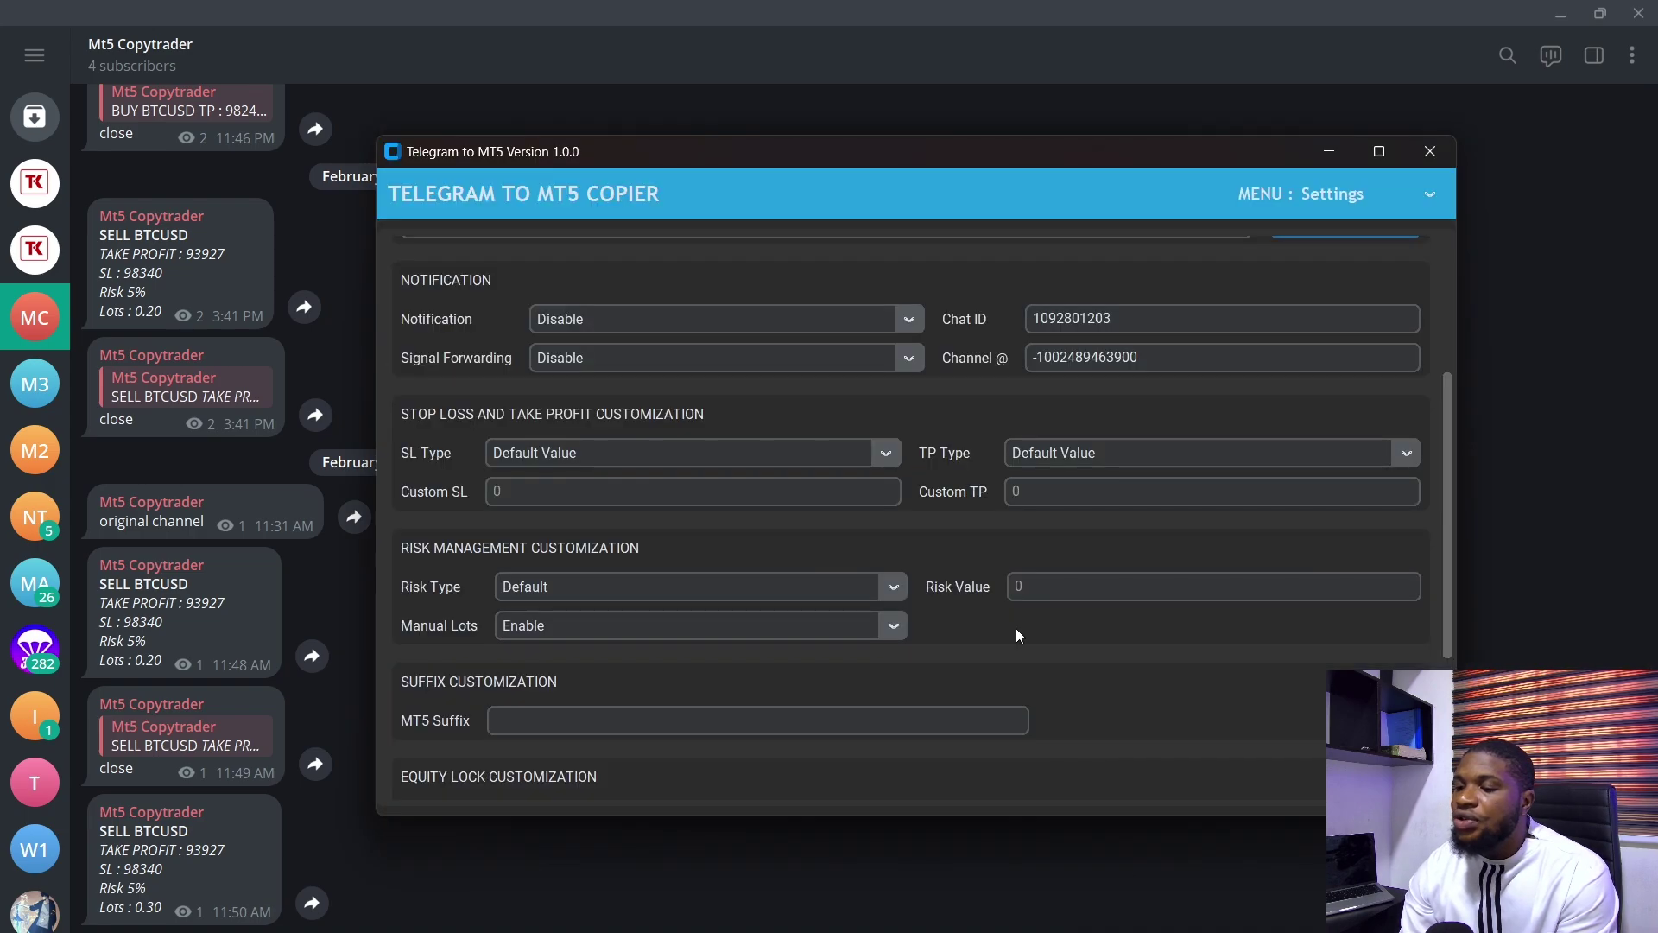
click(1429, 194)
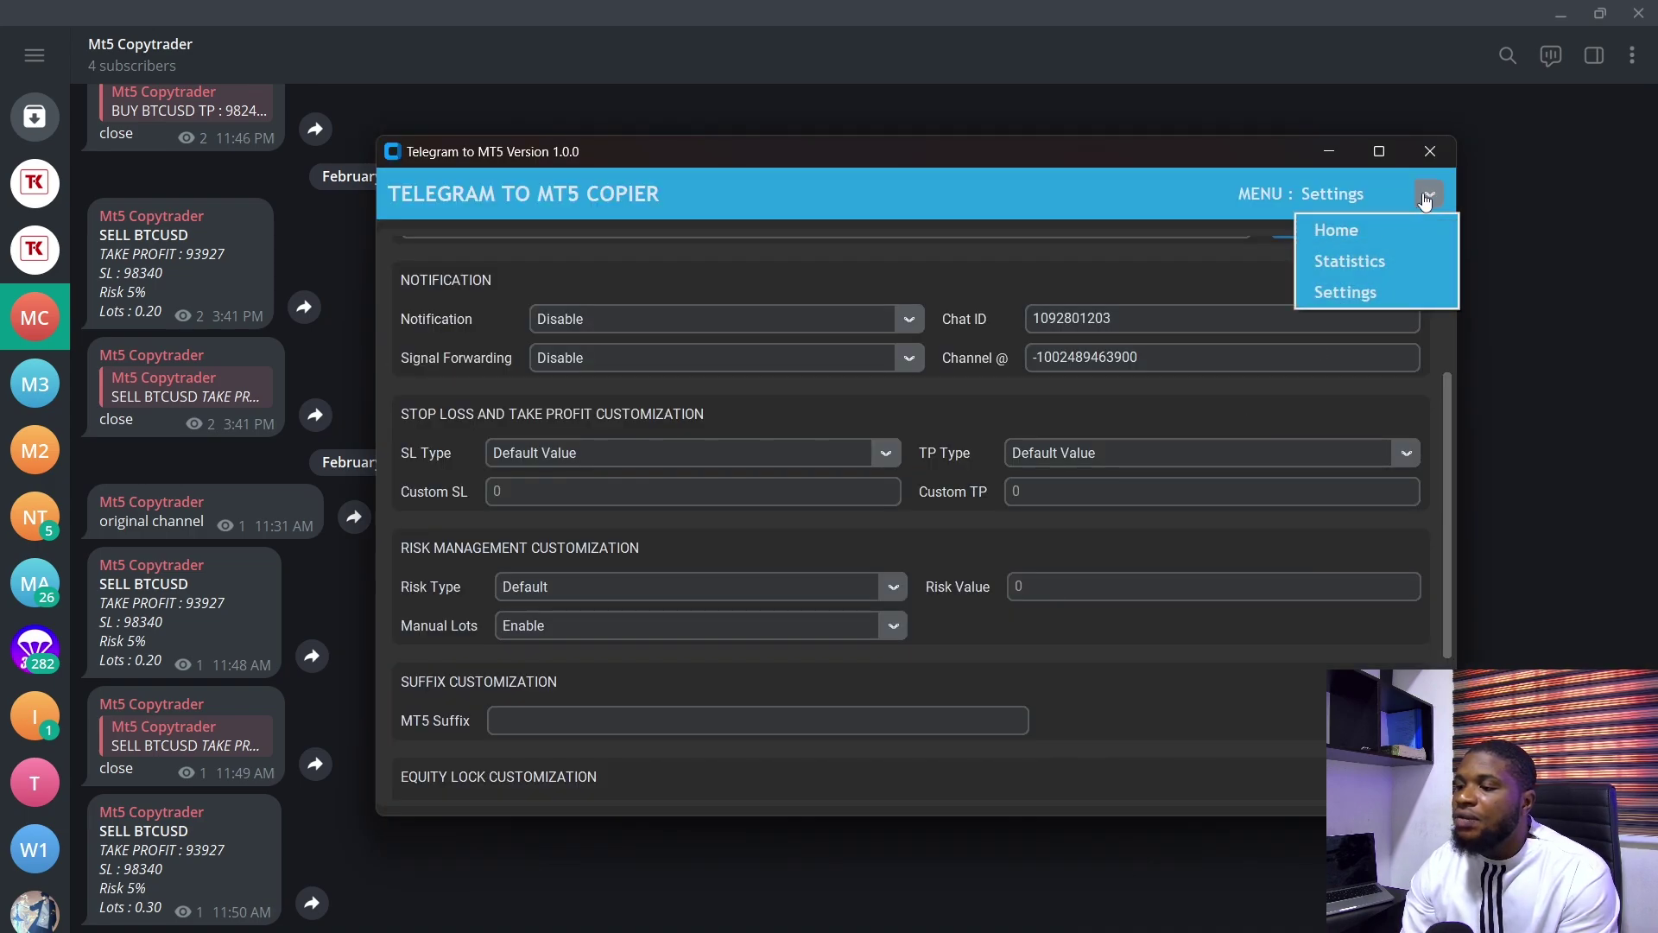
click(1356, 230)
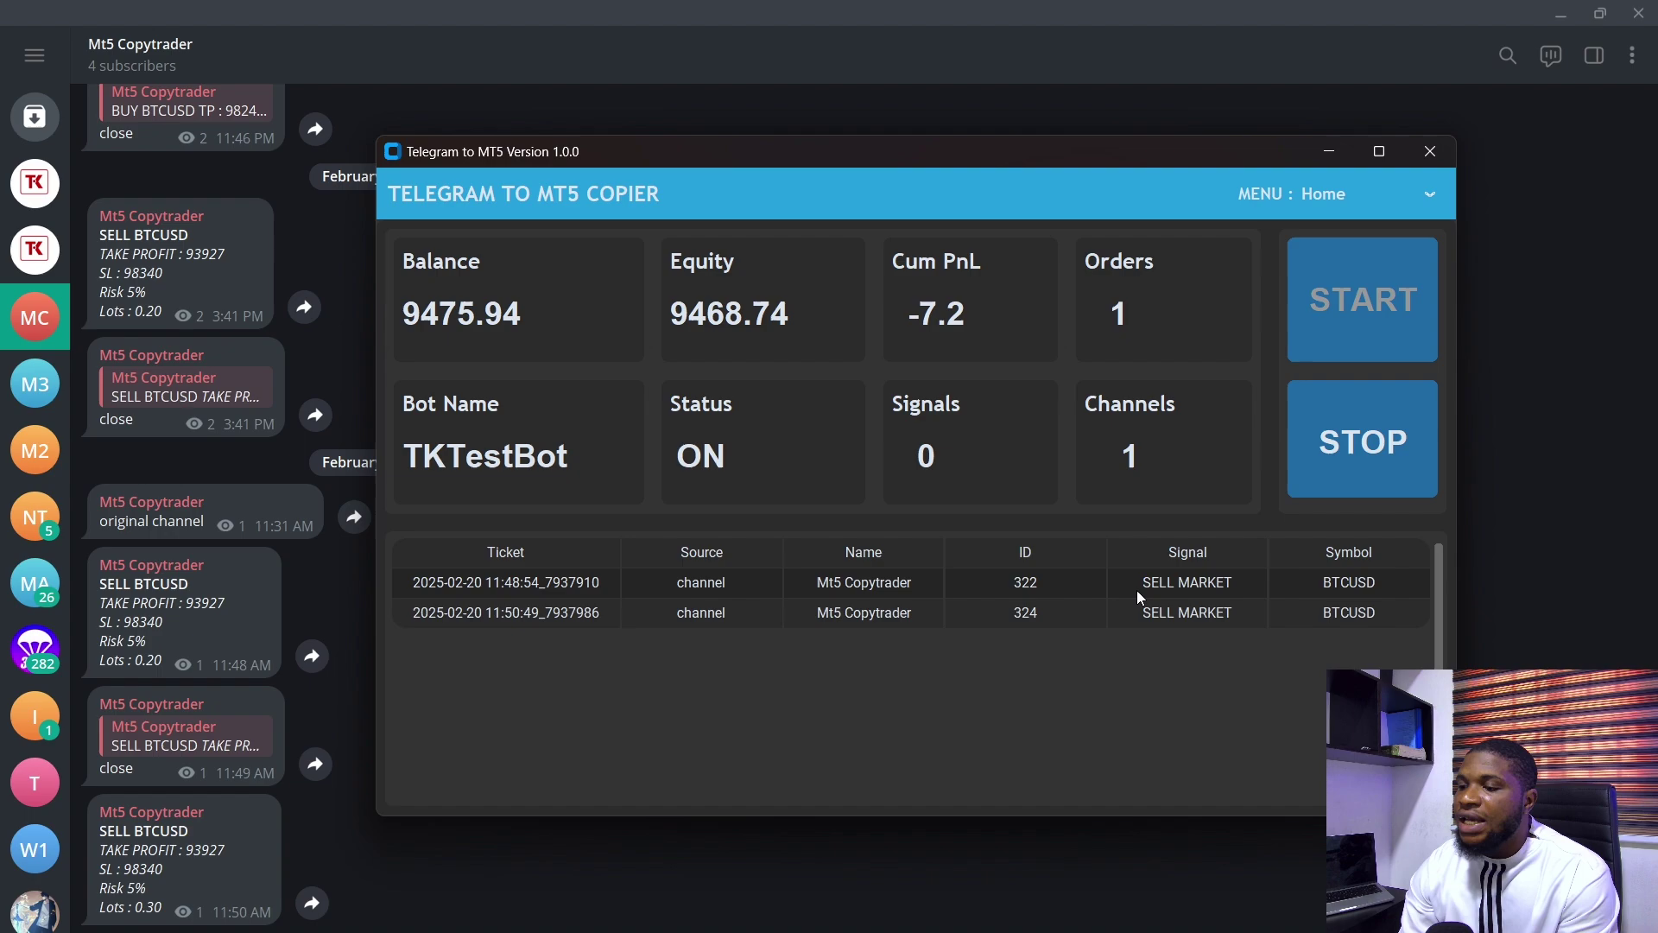
key(alt+Tab)
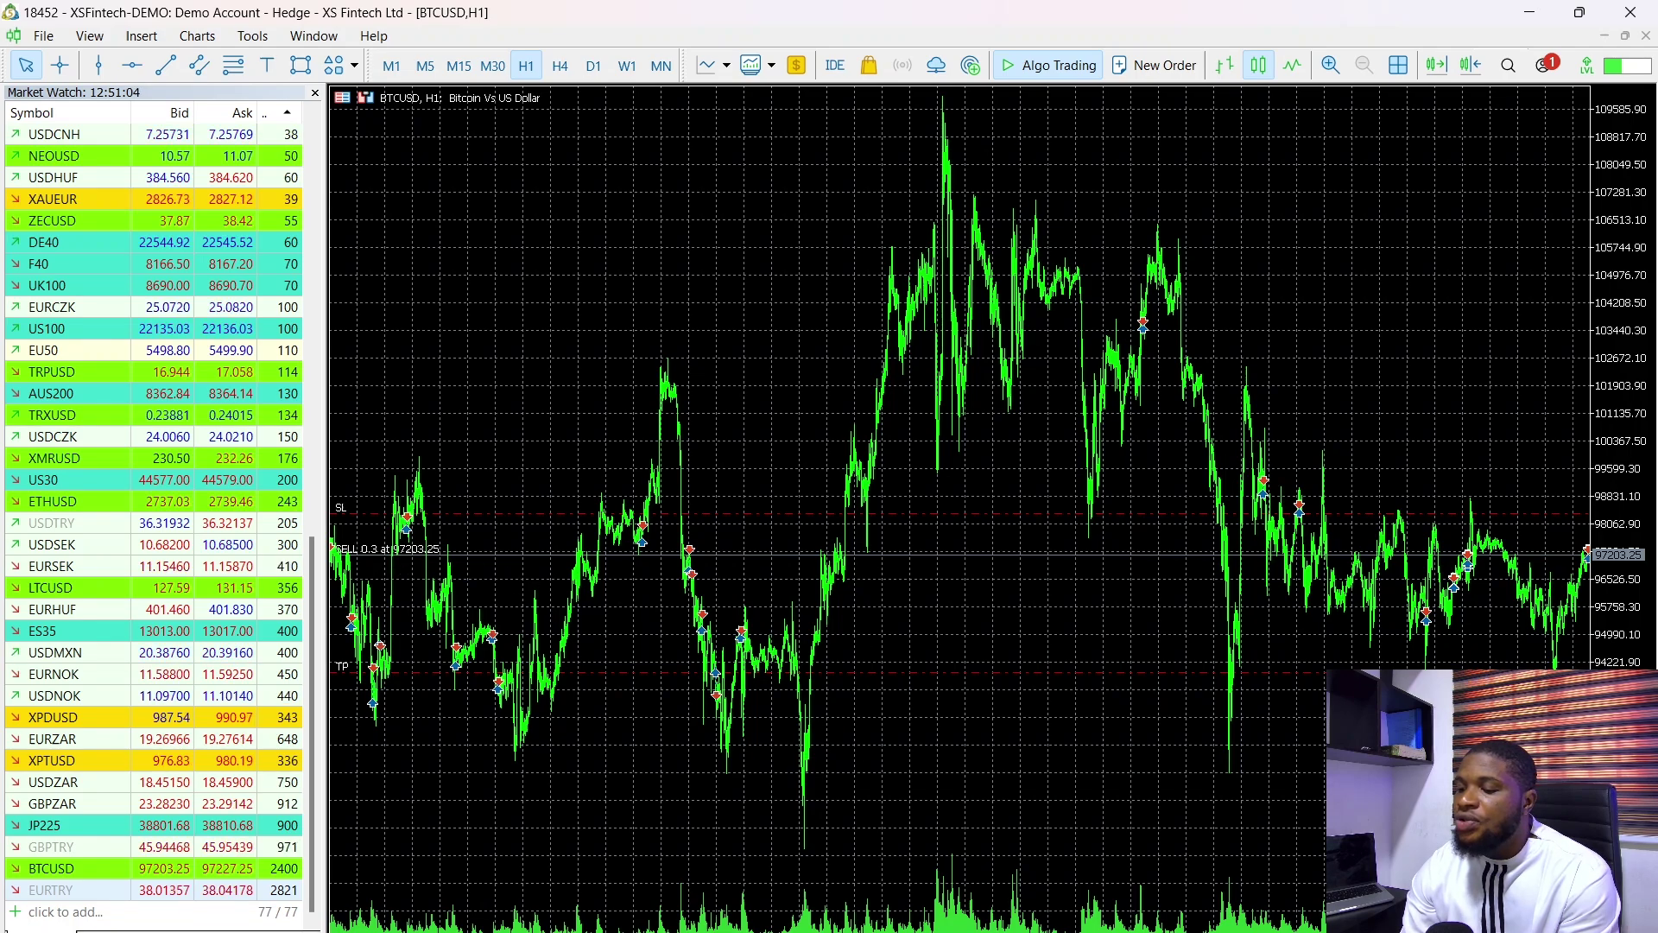
- Reply "close" to the 0.30-lot SELL BTCUSD signal in Telegram and return to the MetaTrader 5 chart
key(alt+Tab)
double_click(219, 873)
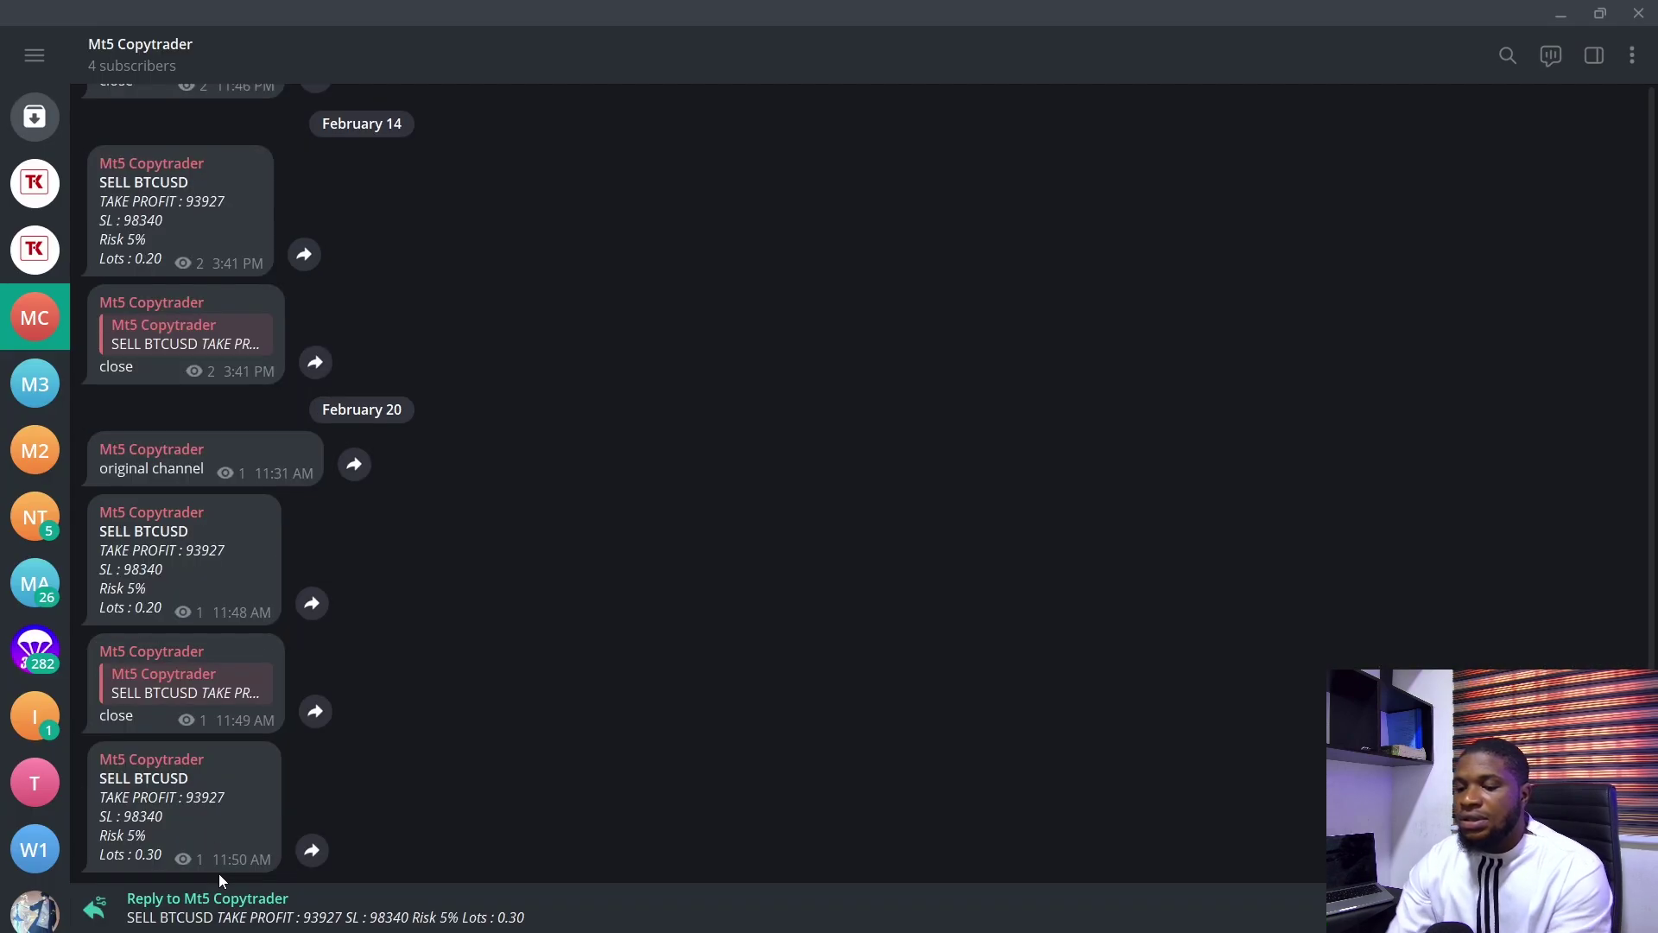
text(close)
key(Return)
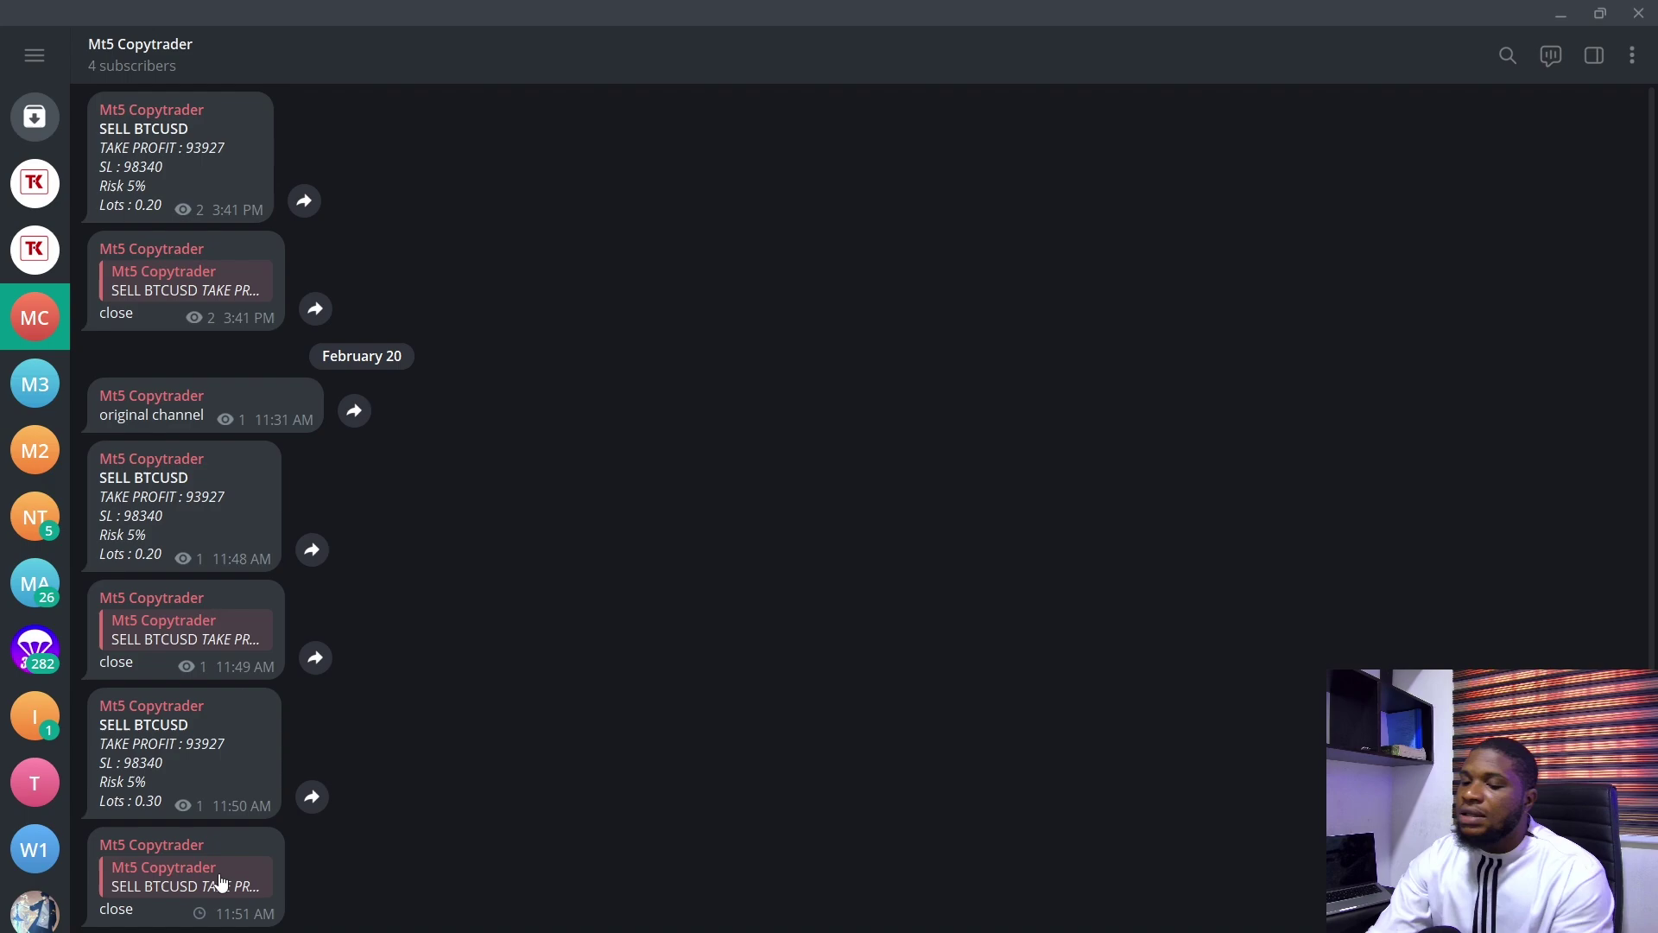
click(1557, 17)
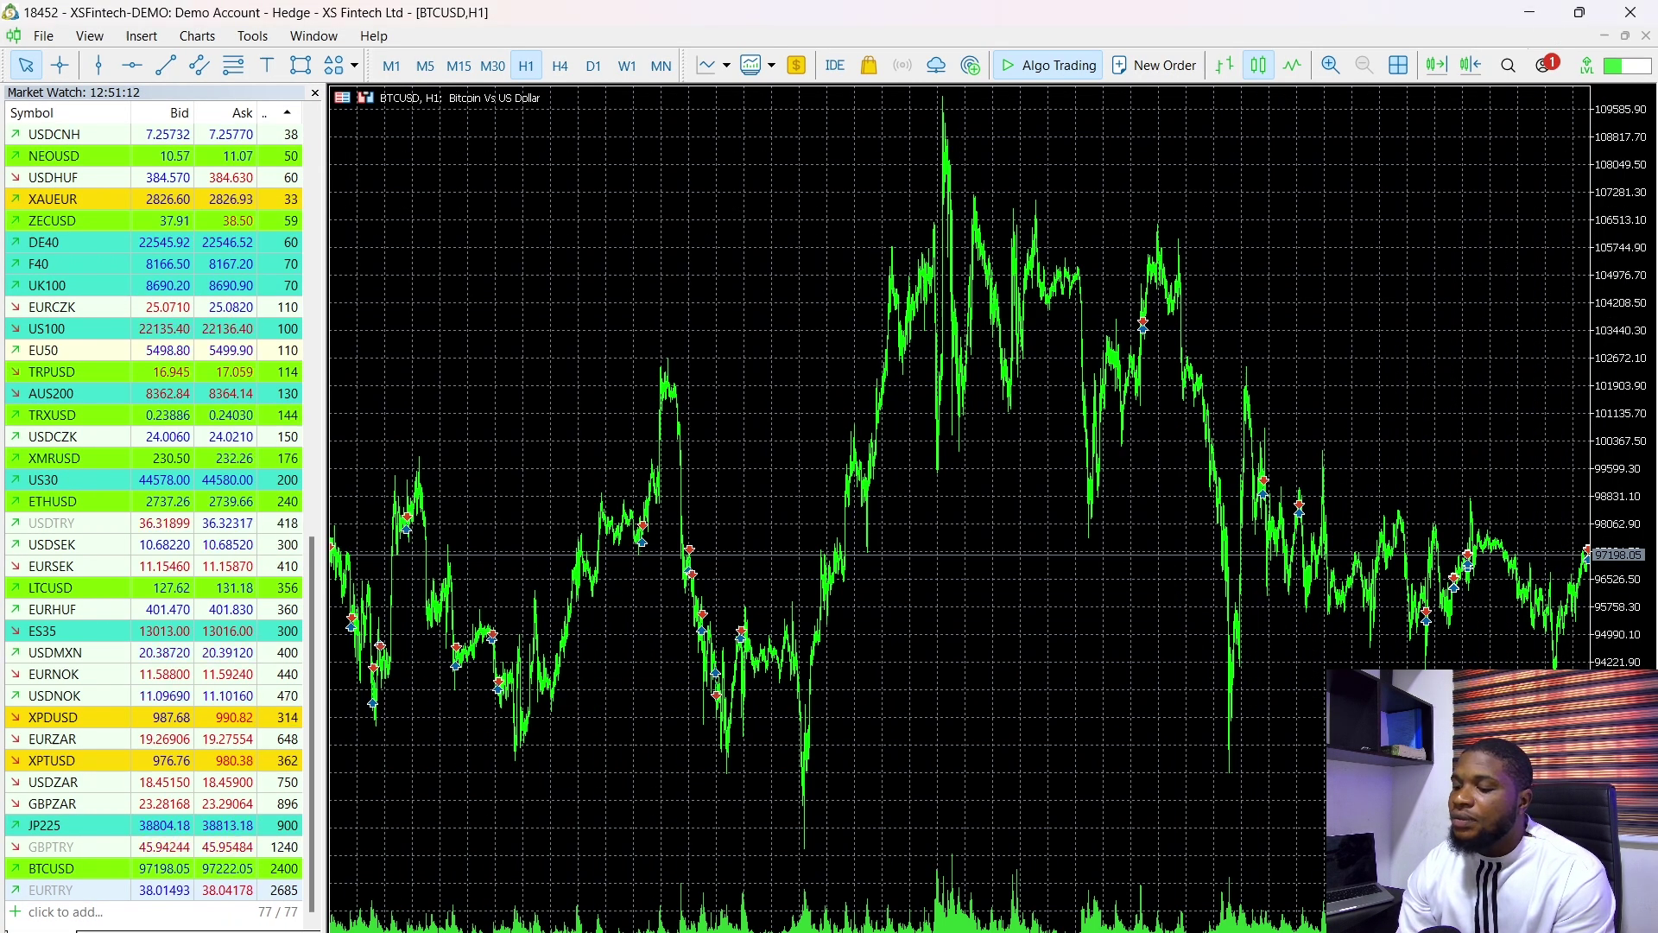
- Switch to the copier and enable Signal Forwarding in its notification settings
key(alt+Tab)
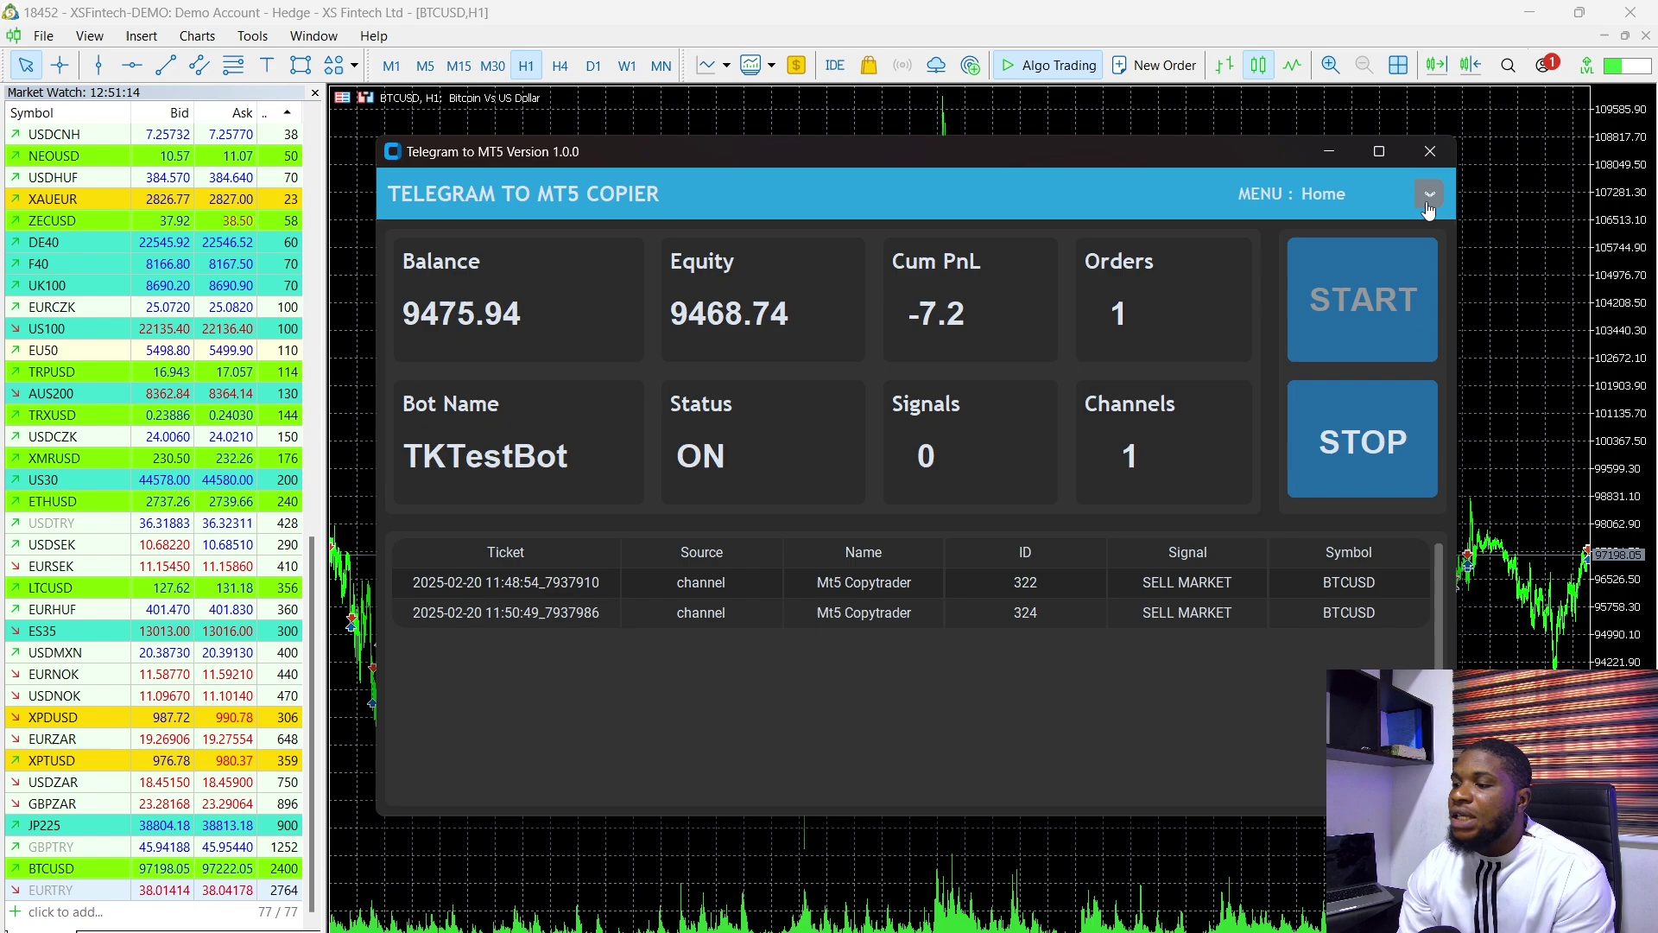
click(1430, 193)
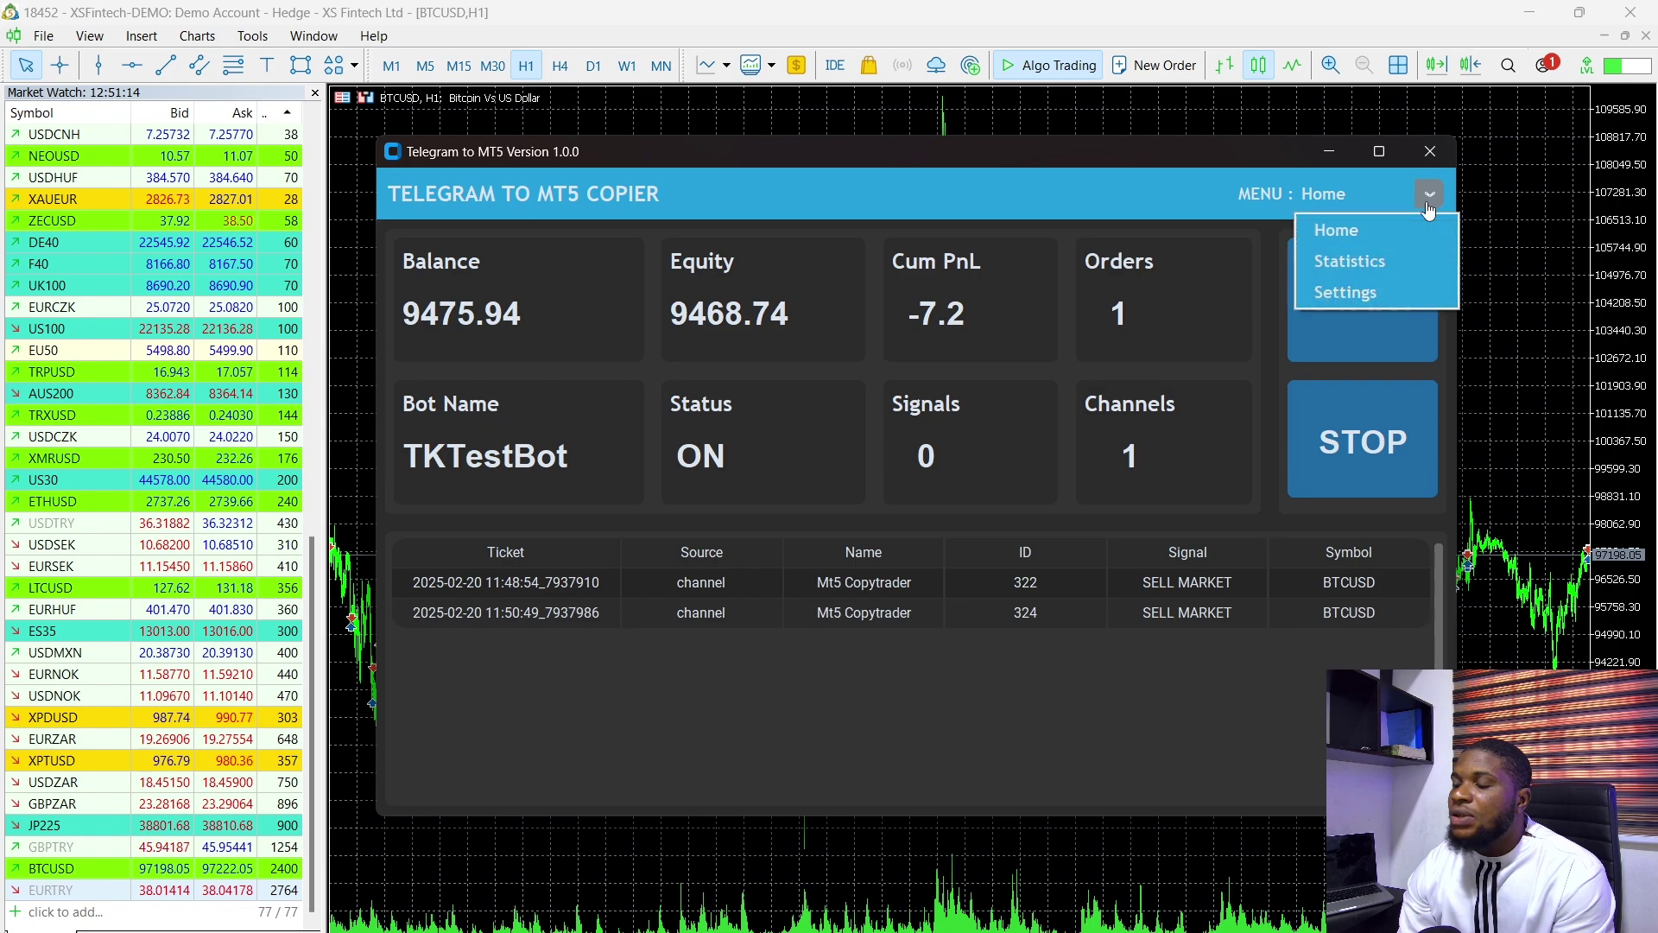
click(1376, 295)
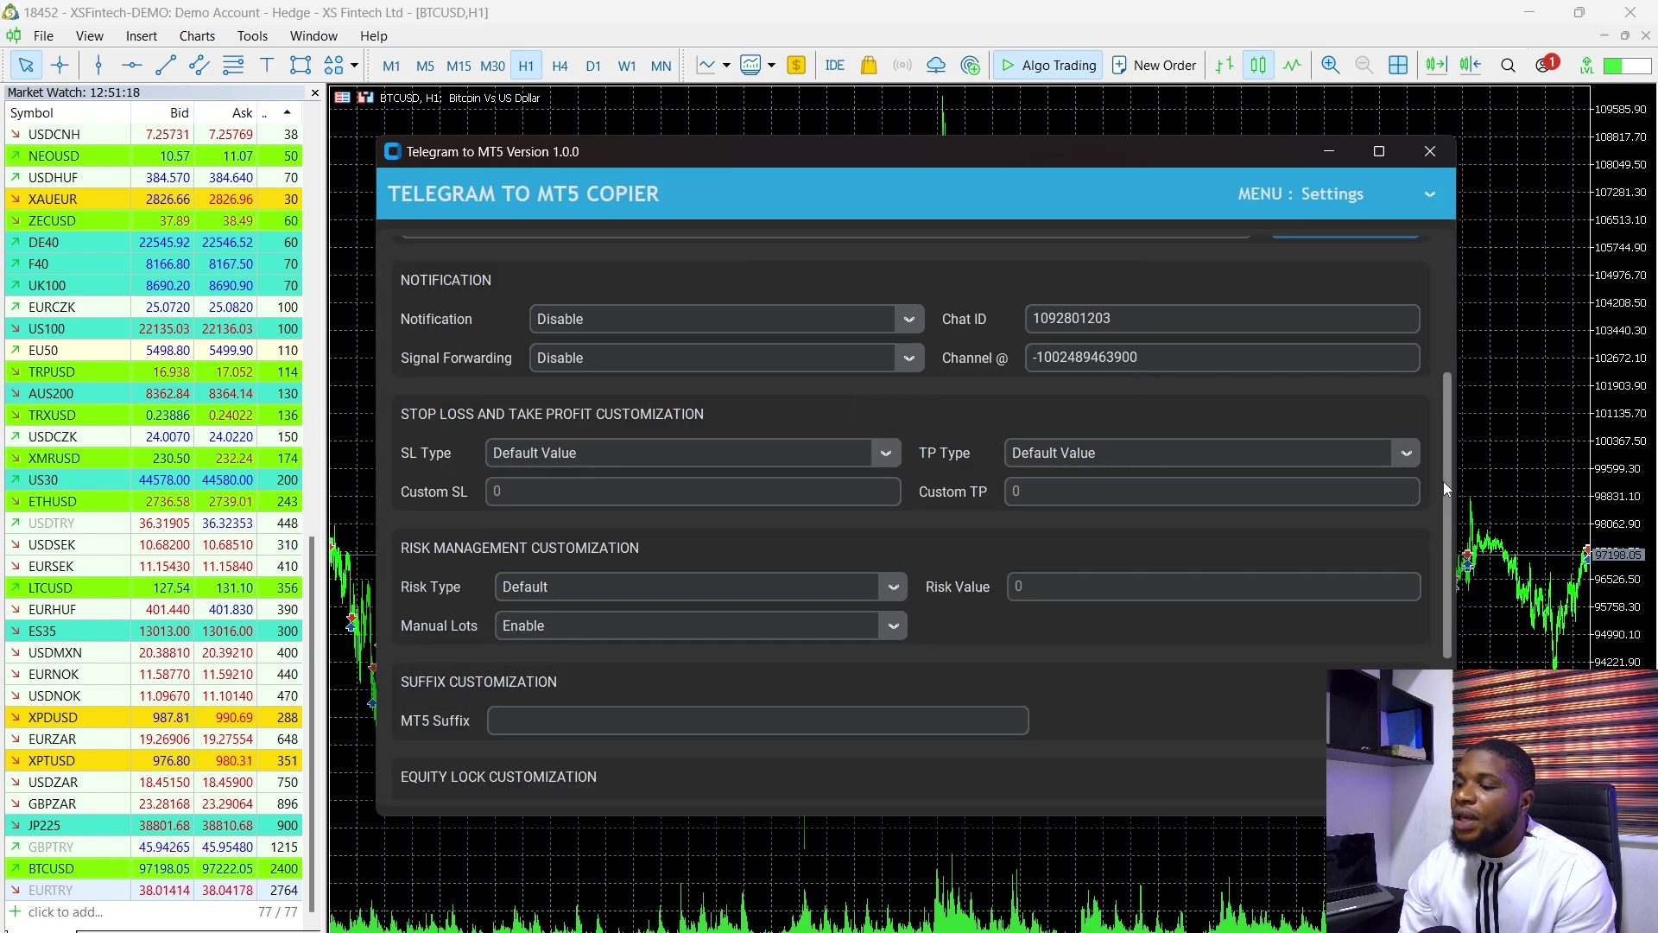
scroll(1444, 480, up, 3)
scroll(1451, 437, up, 1)
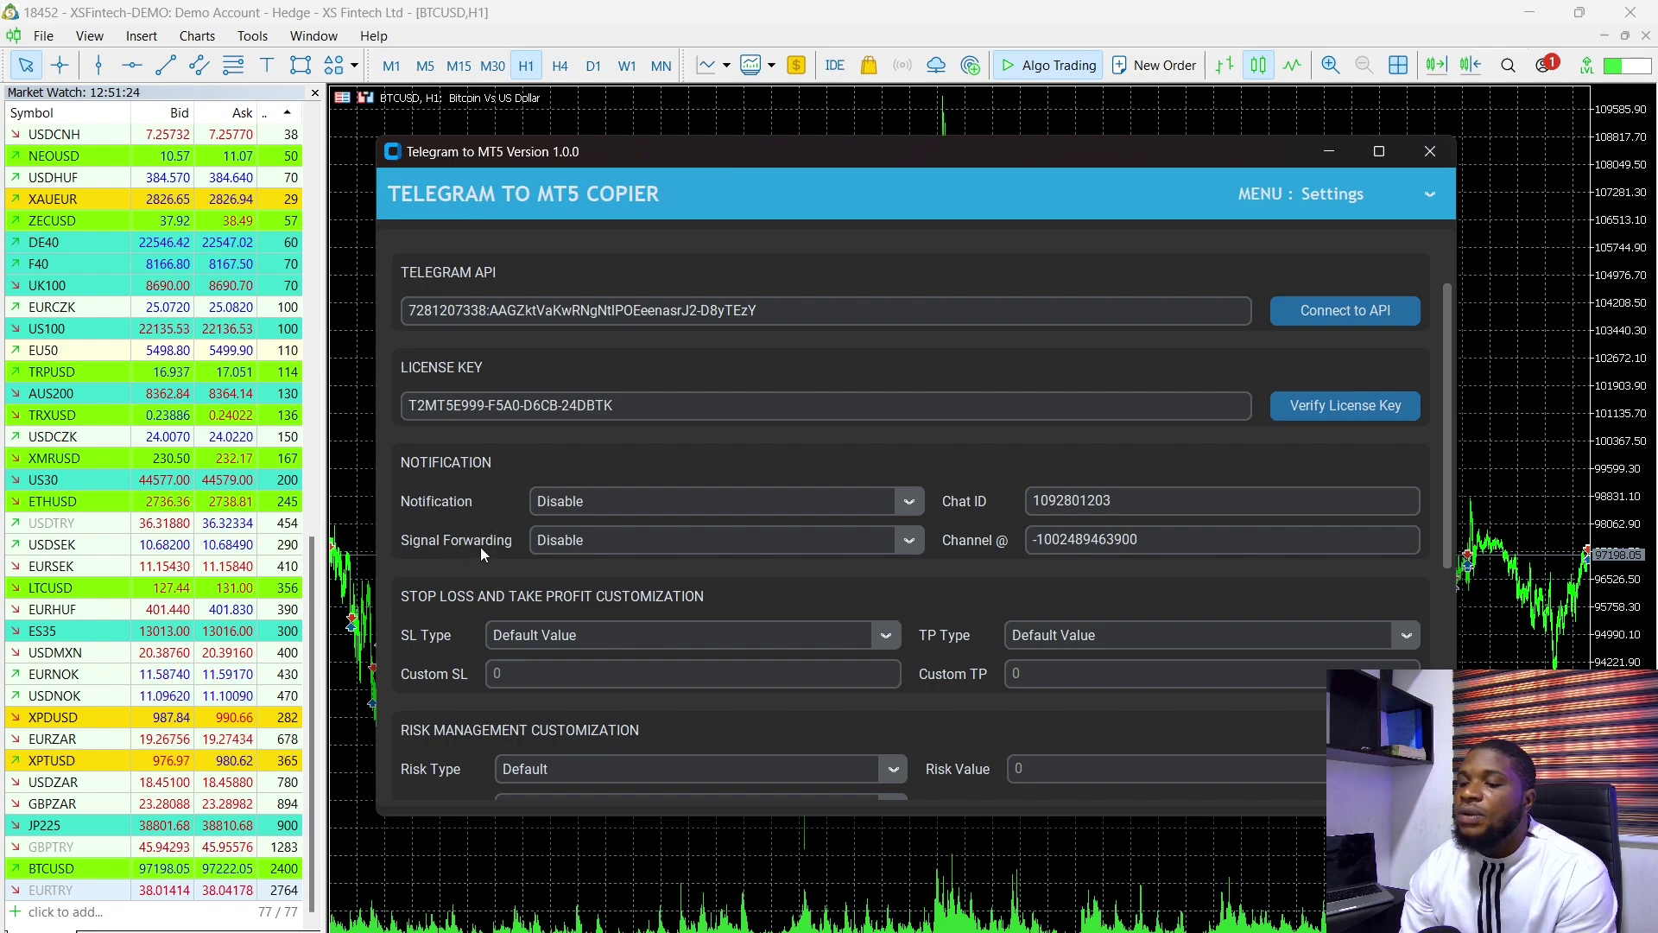
click(908, 539)
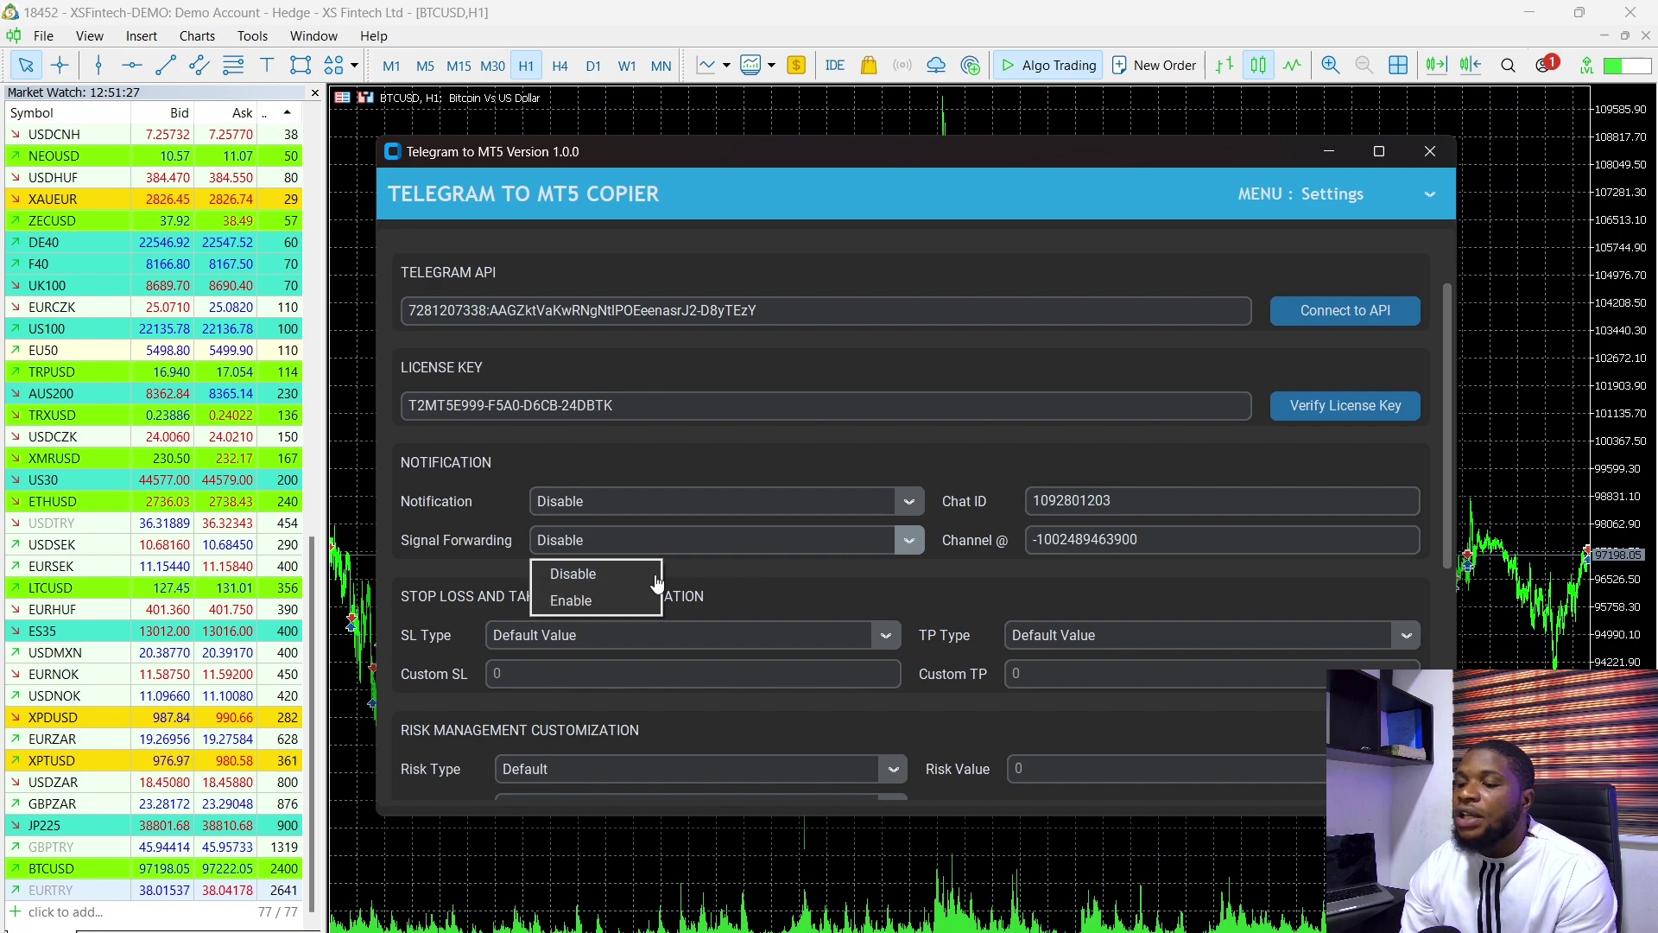
click(596, 595)
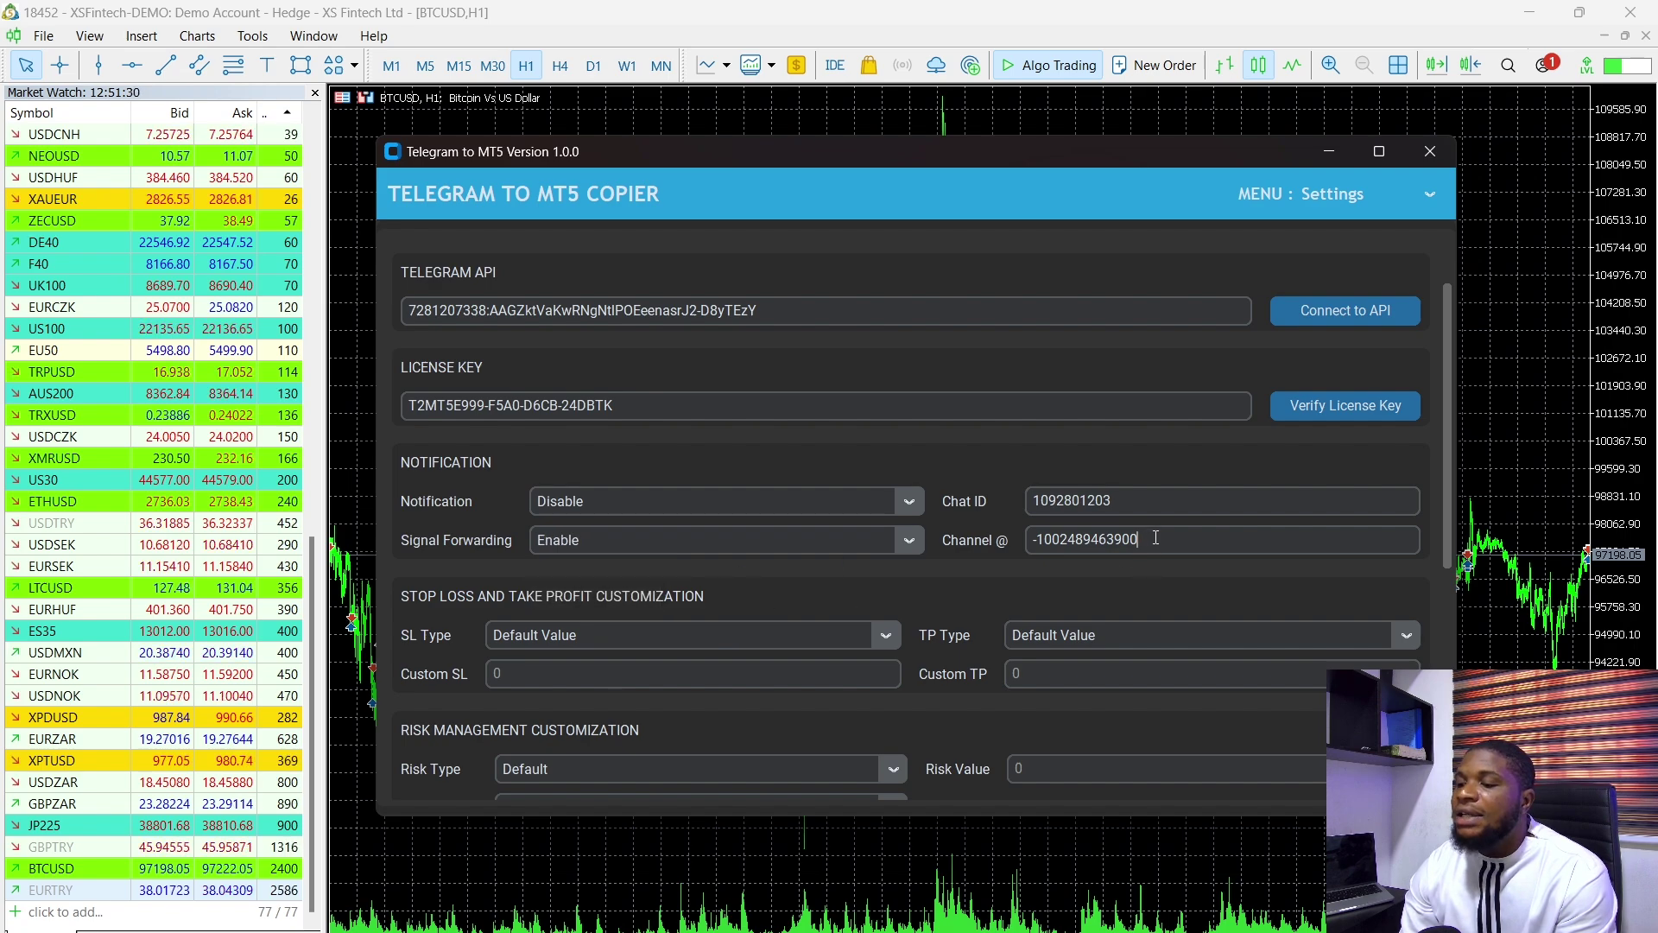
drag(1153, 539, 1012, 544)
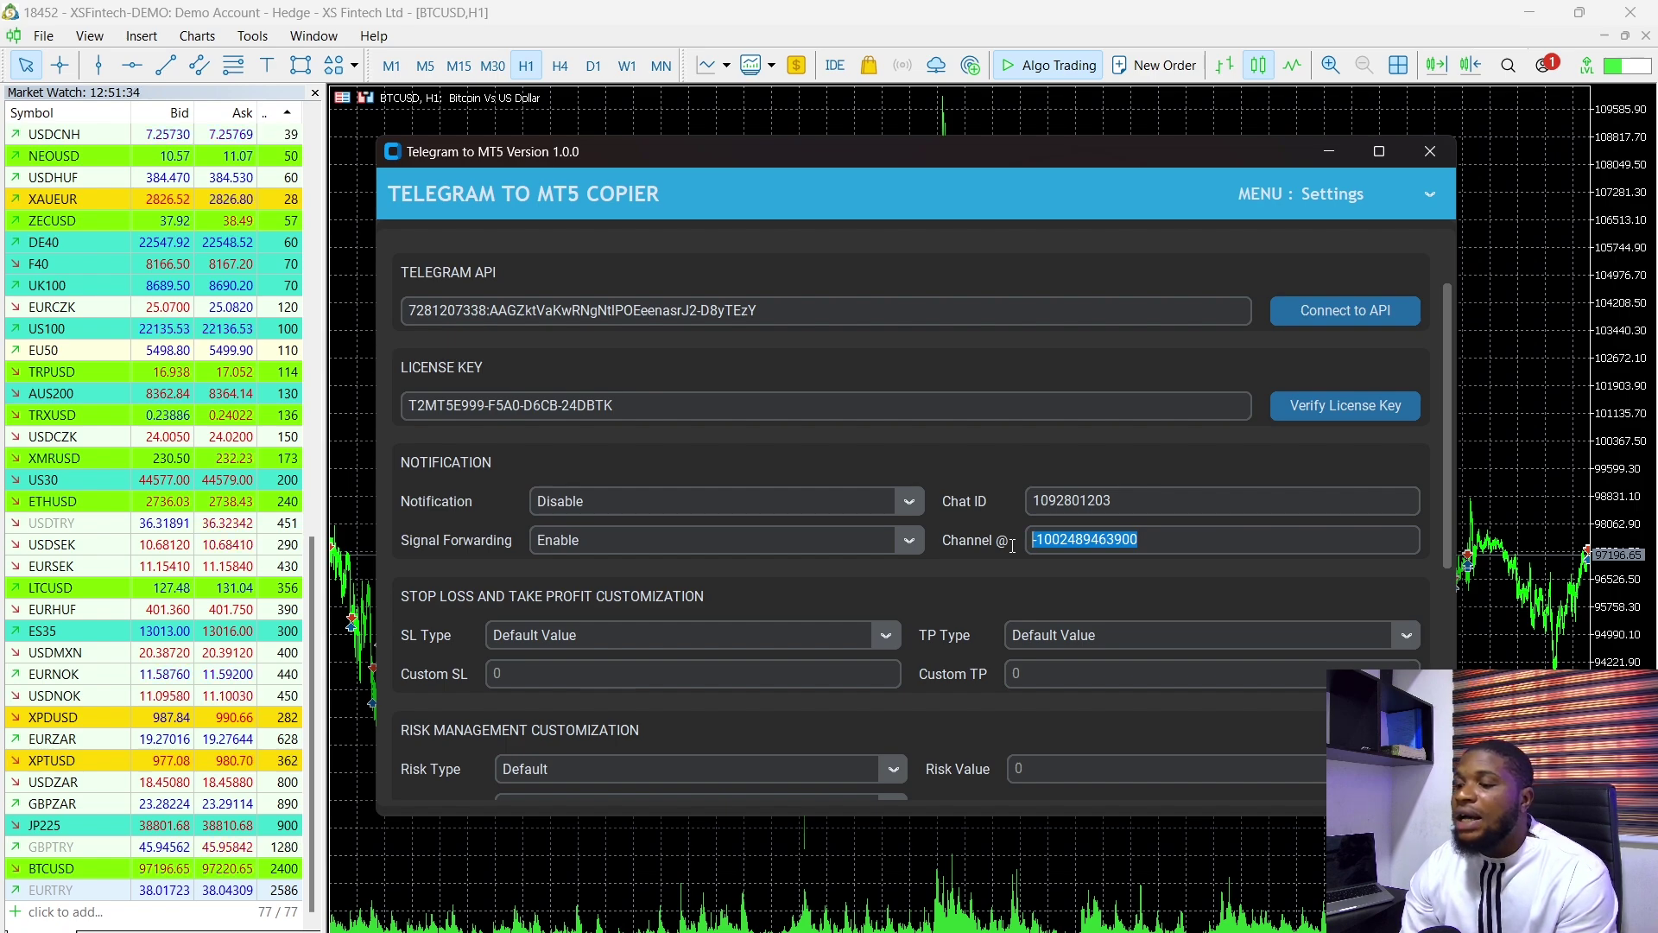
click(1165, 537)
text(,)
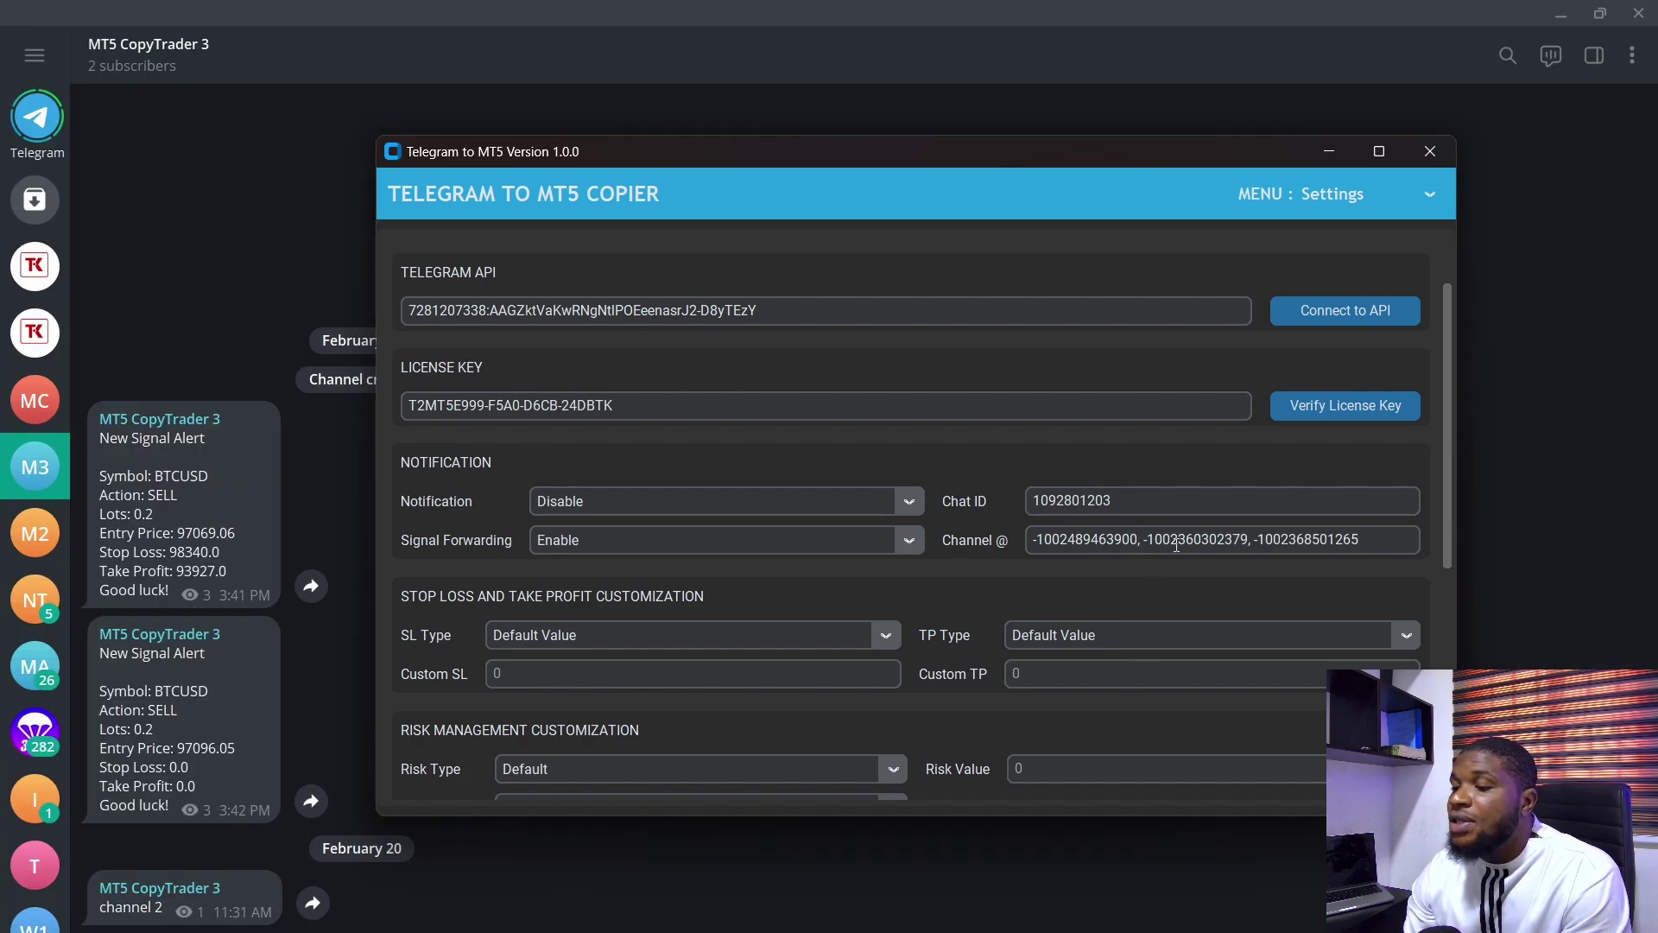
- Switch to Telegram and review the posts in the MT5 CopyTrader 3, MT5 CopyTrader 2 and Mt5 Copytrader channels
click(1520, 510)
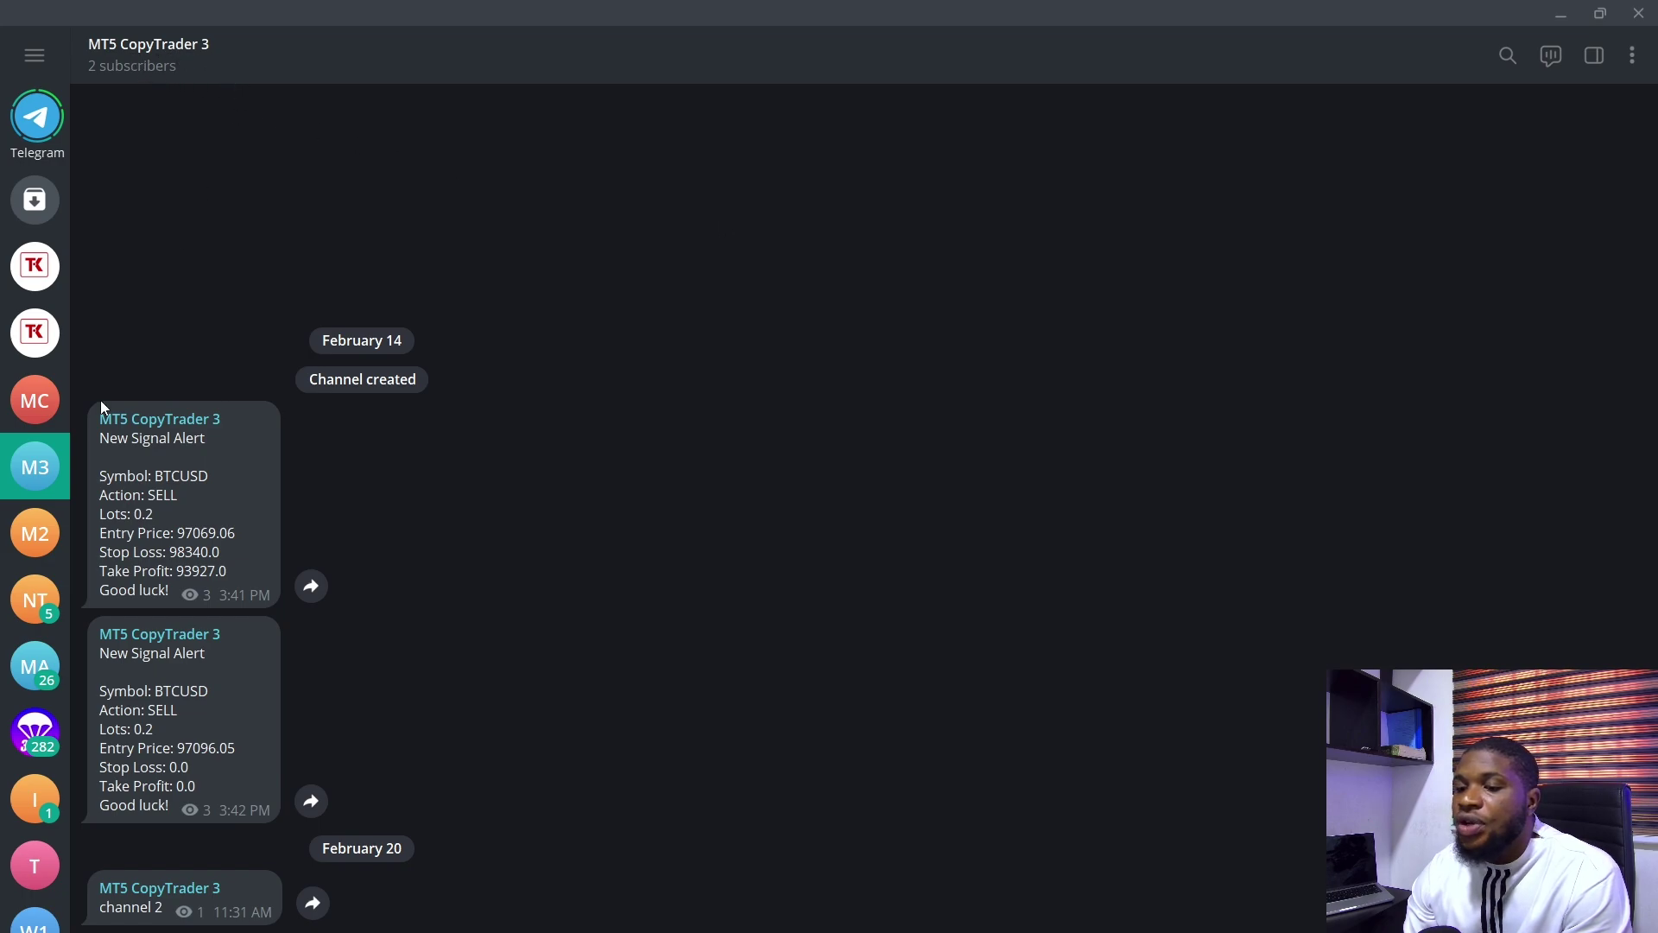
click(21, 529)
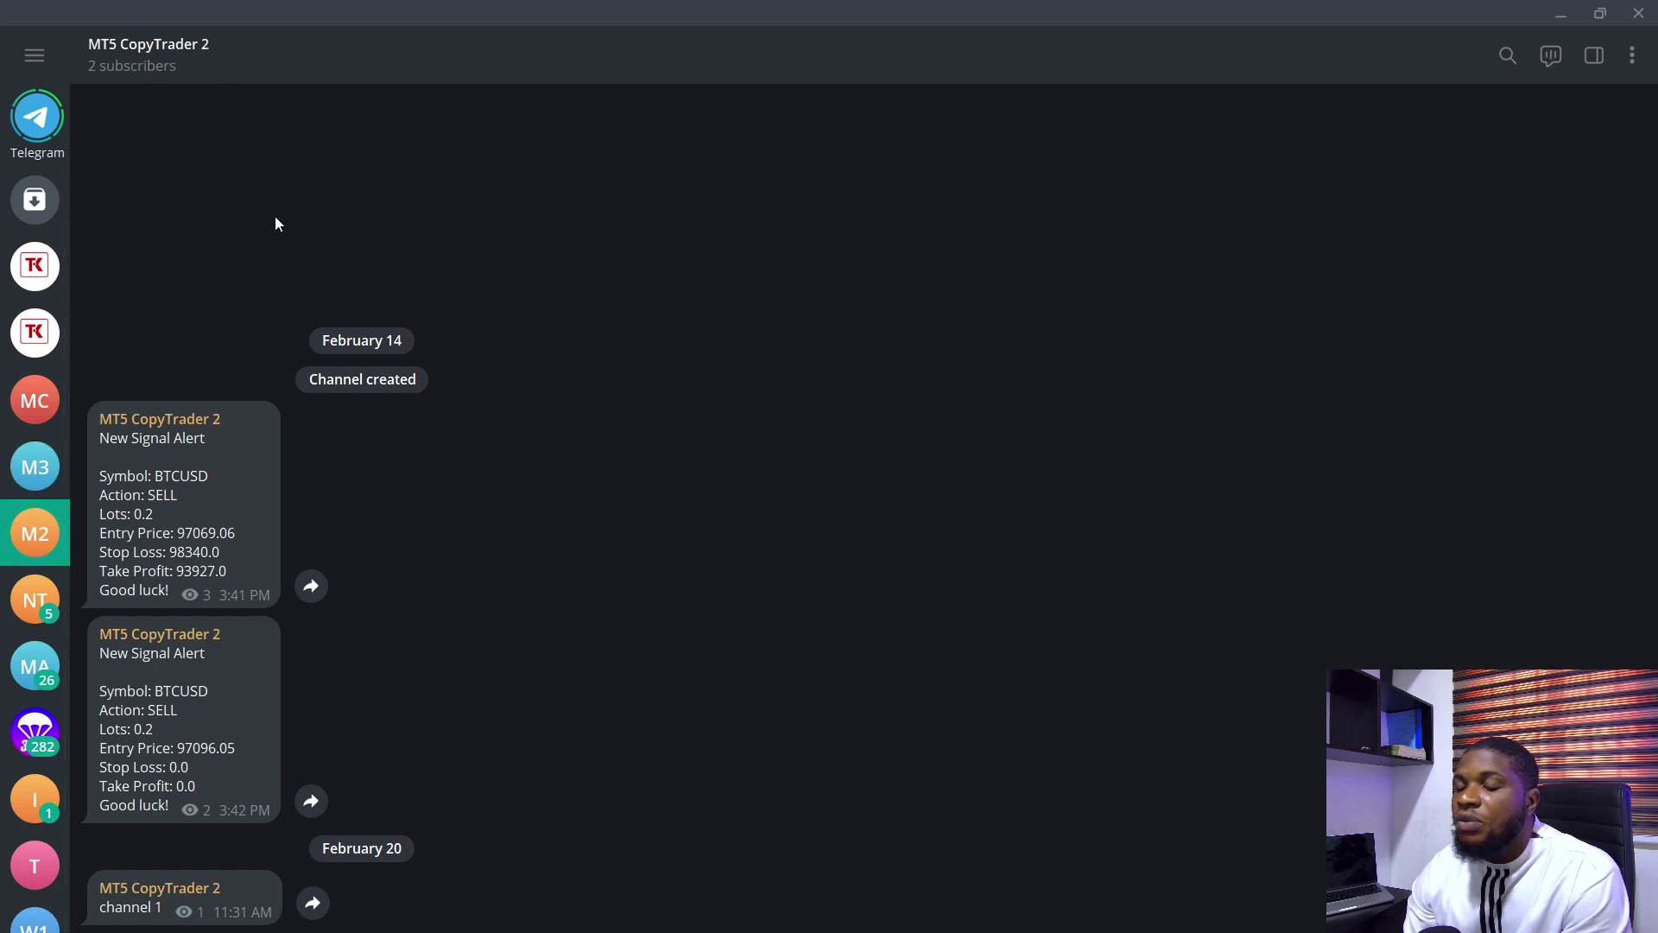
click(42, 414)
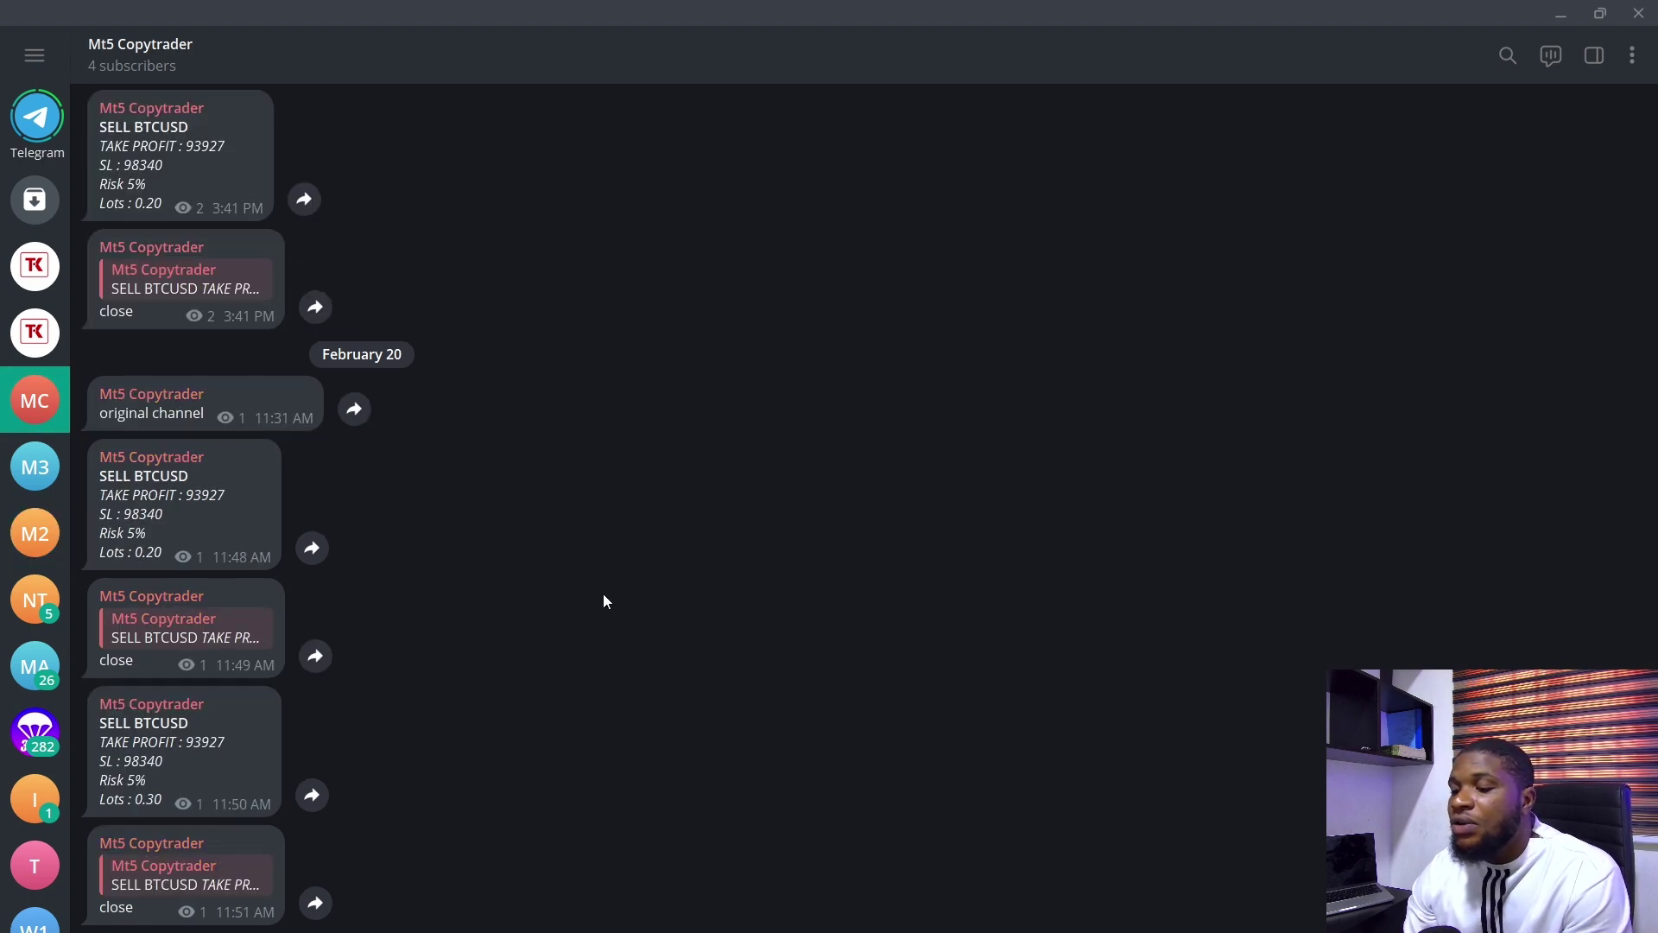
key(alt+Tab)
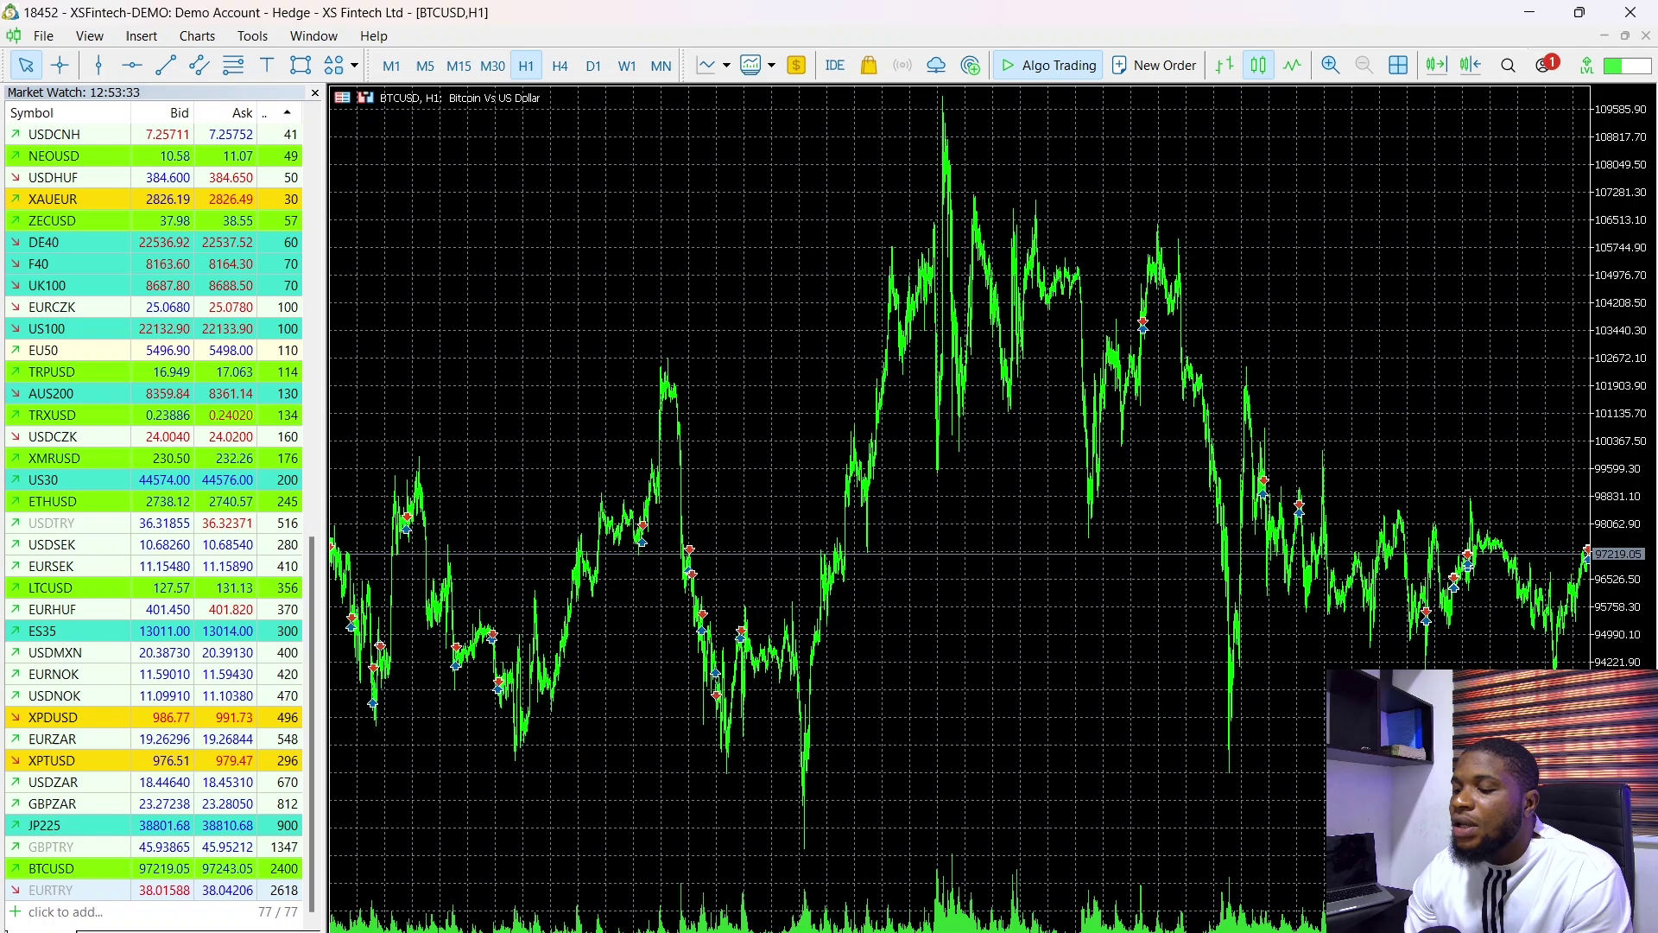
- Minimize the copier and place a 0.20-lot market execution order on BTCUSD in MetaTrader 5
key(alt+Tab)
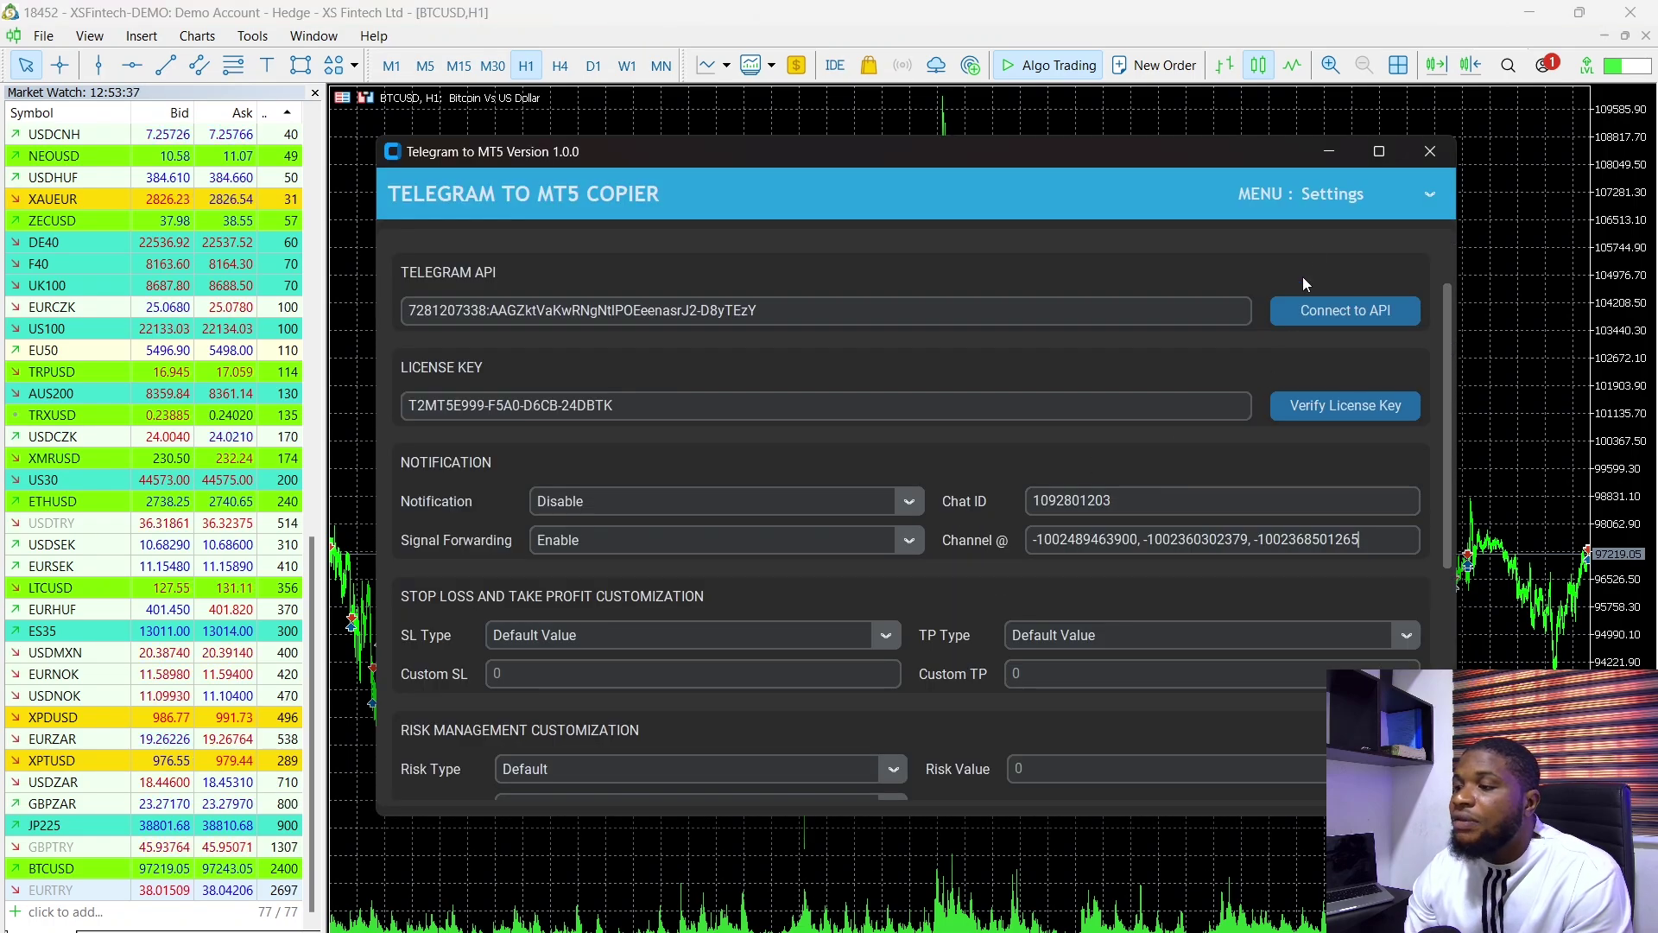
click(1327, 152)
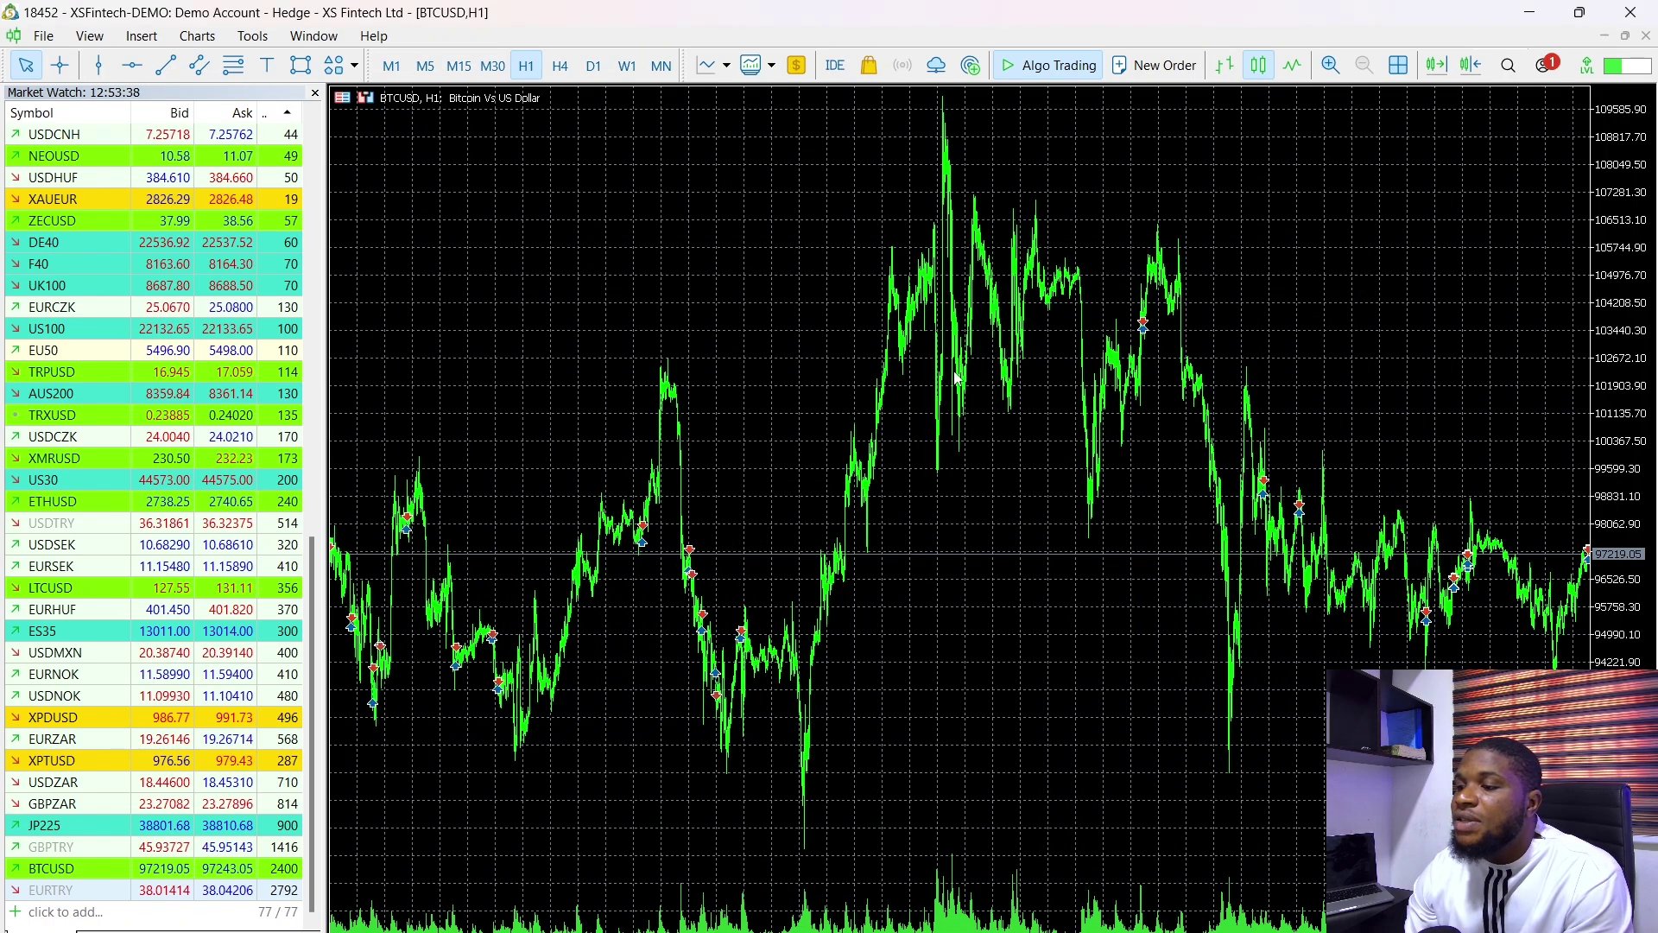
right_click(835, 377)
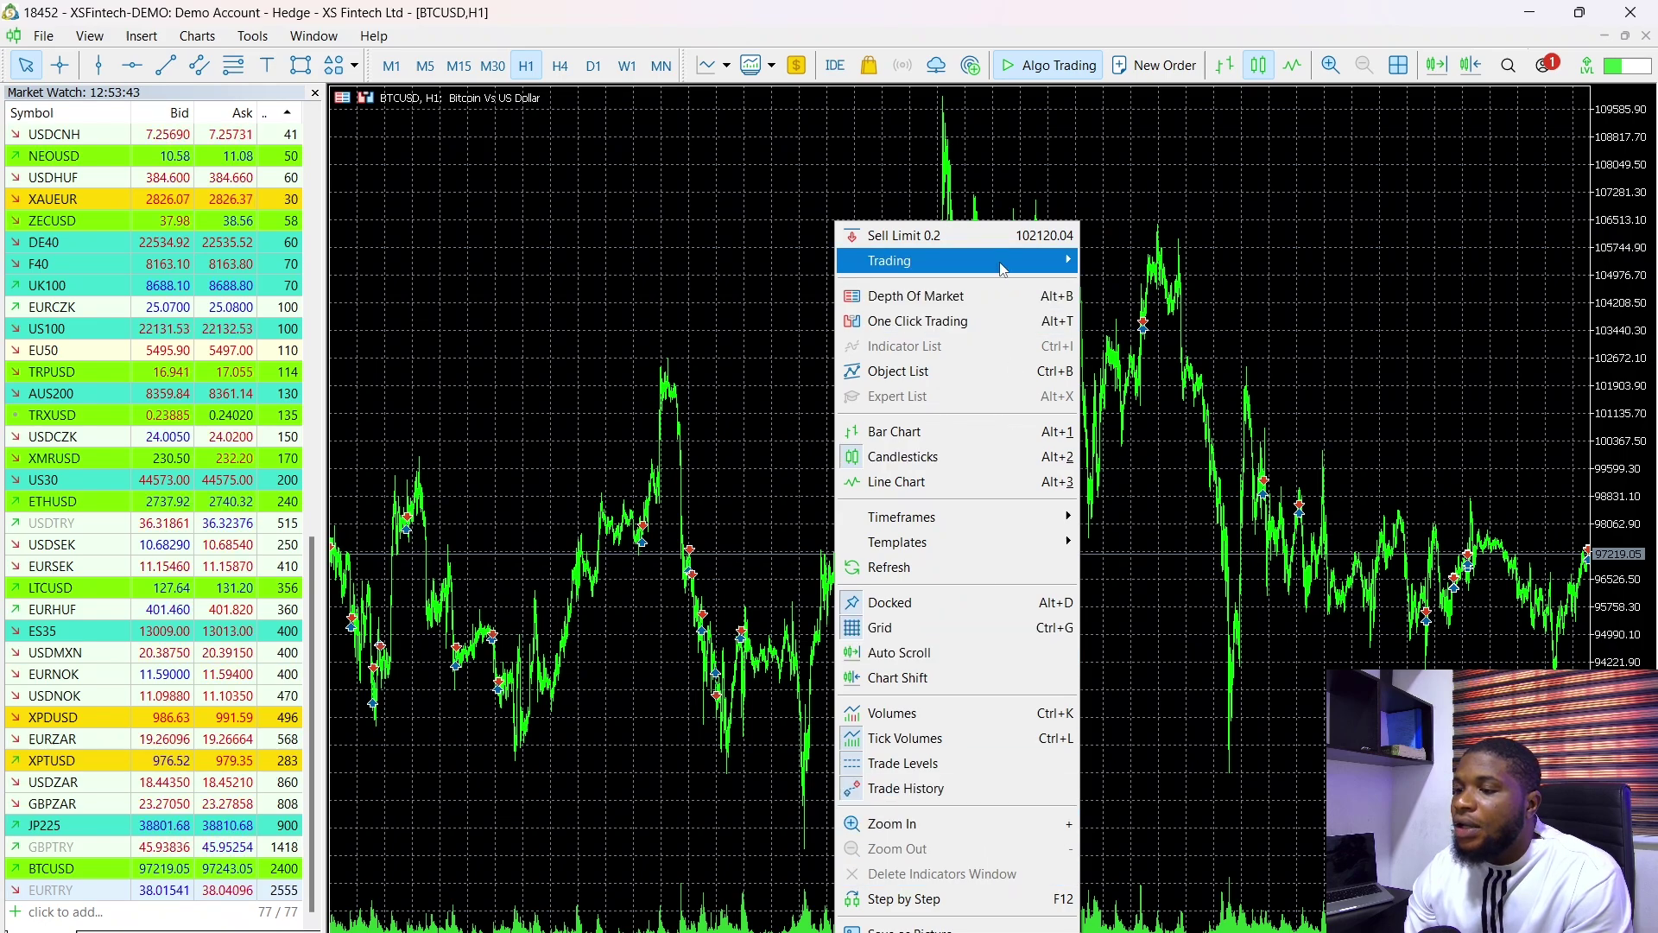
mouse_move(1068, 267)
click(1142, 346)
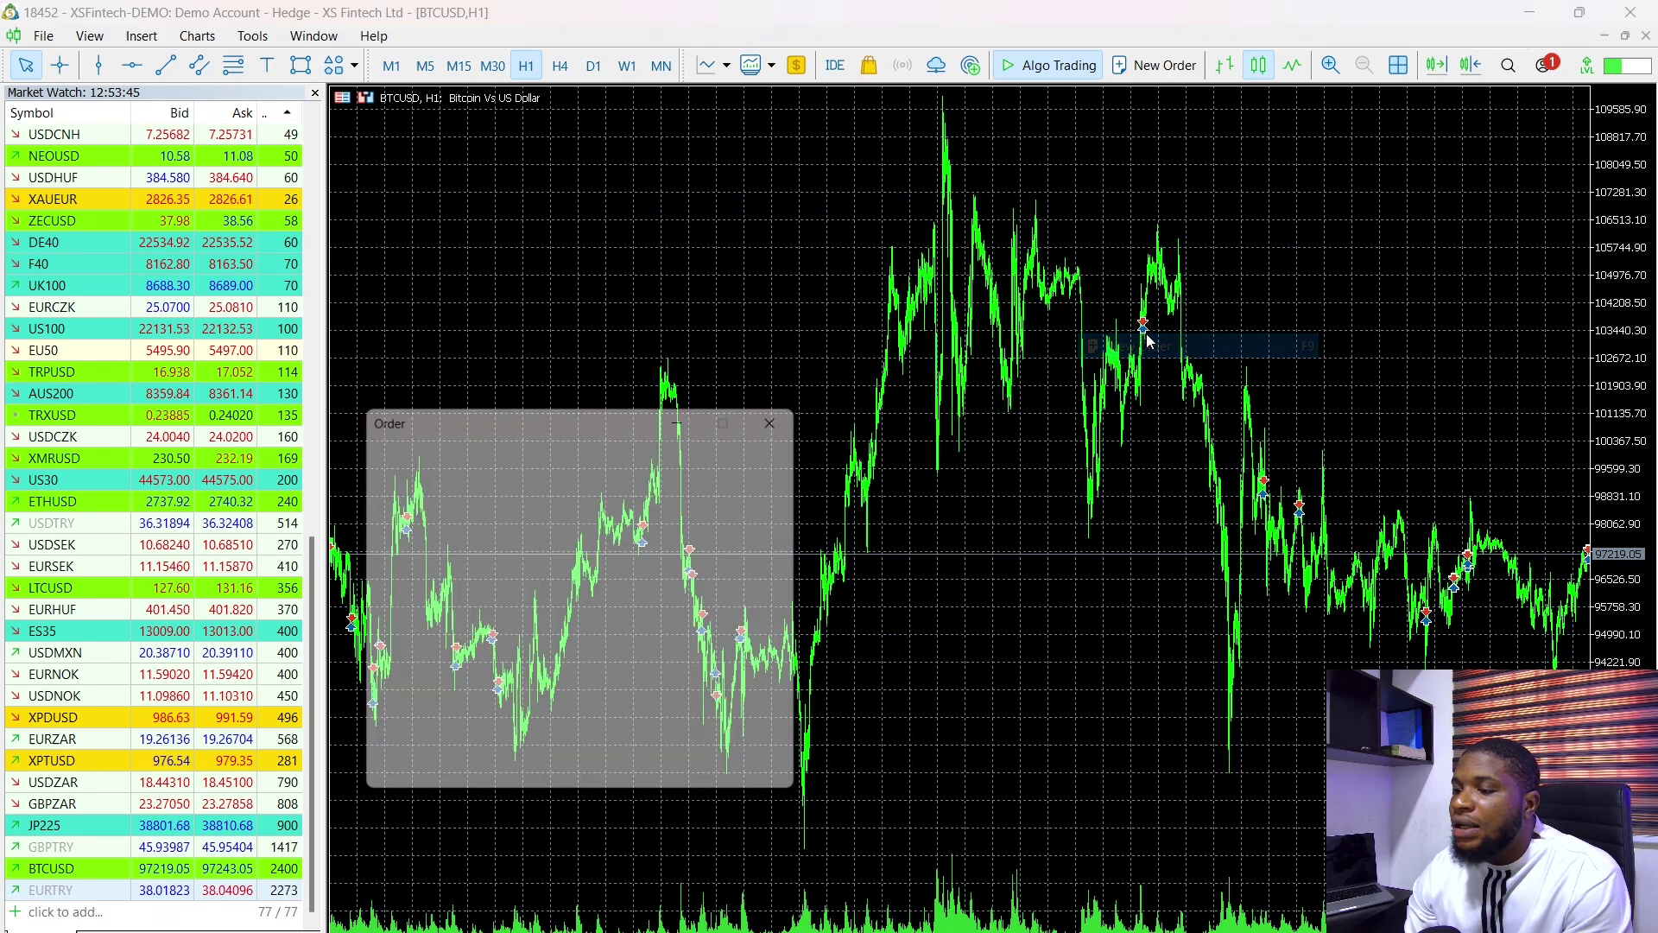
click(693, 729)
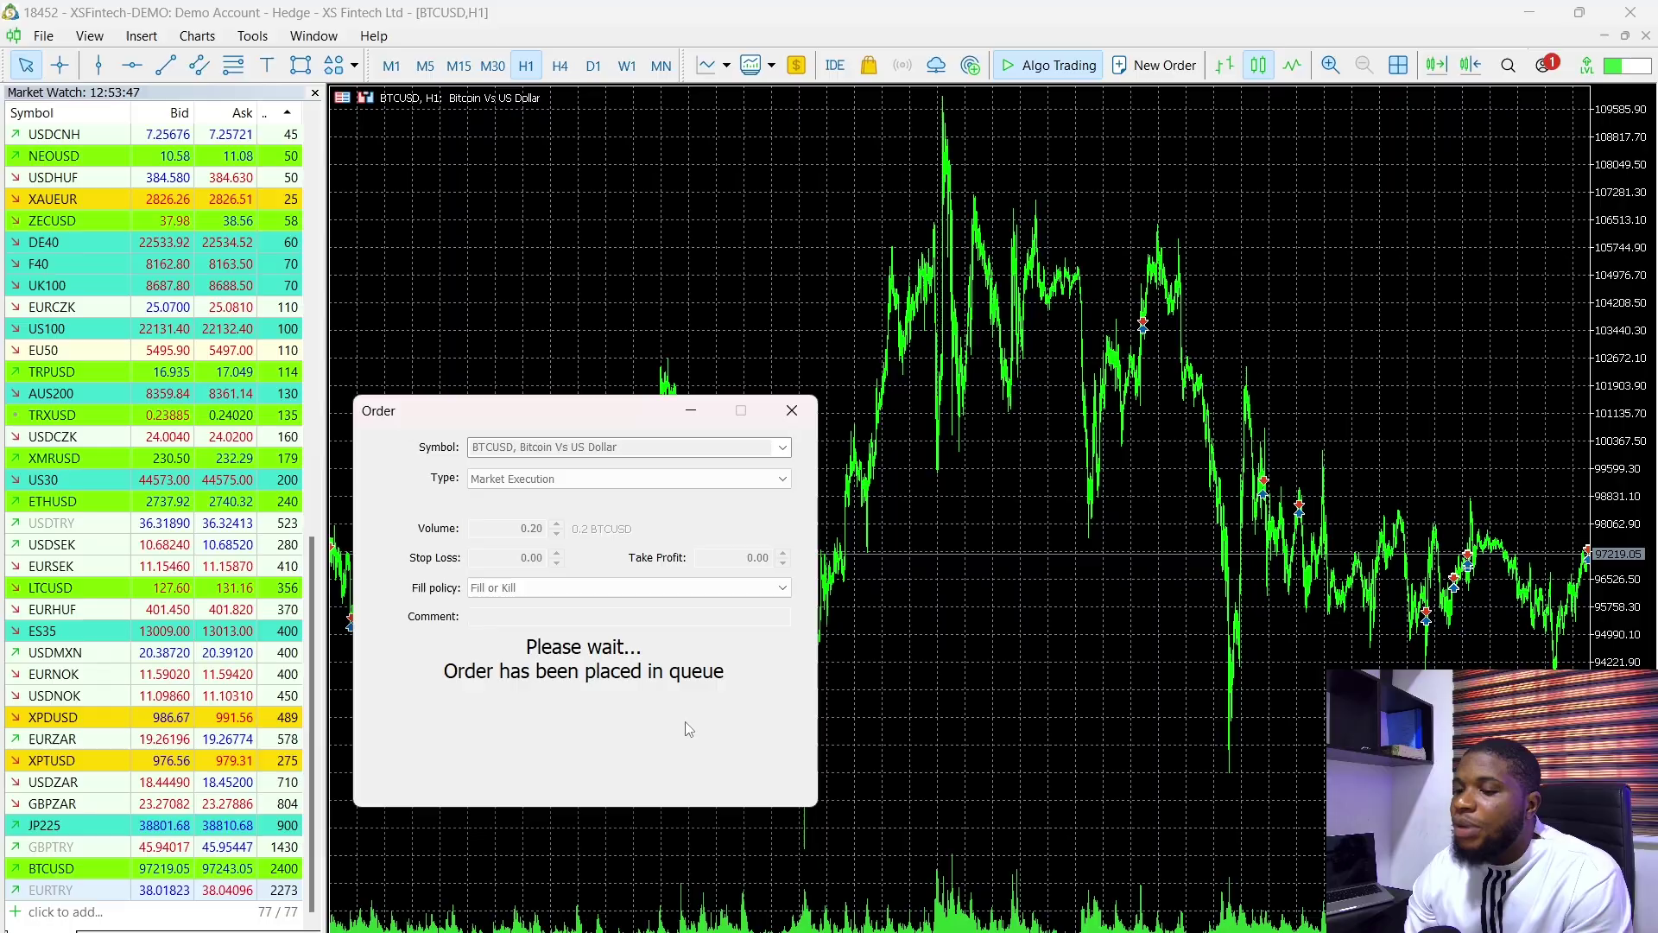
- Switch to Telegram and check the forwarded signal alert in the Mt5 Copytrader and MT5 CopyTrader 2 channels
key(alt+Tab)
drag(722, 183, 855, 219)
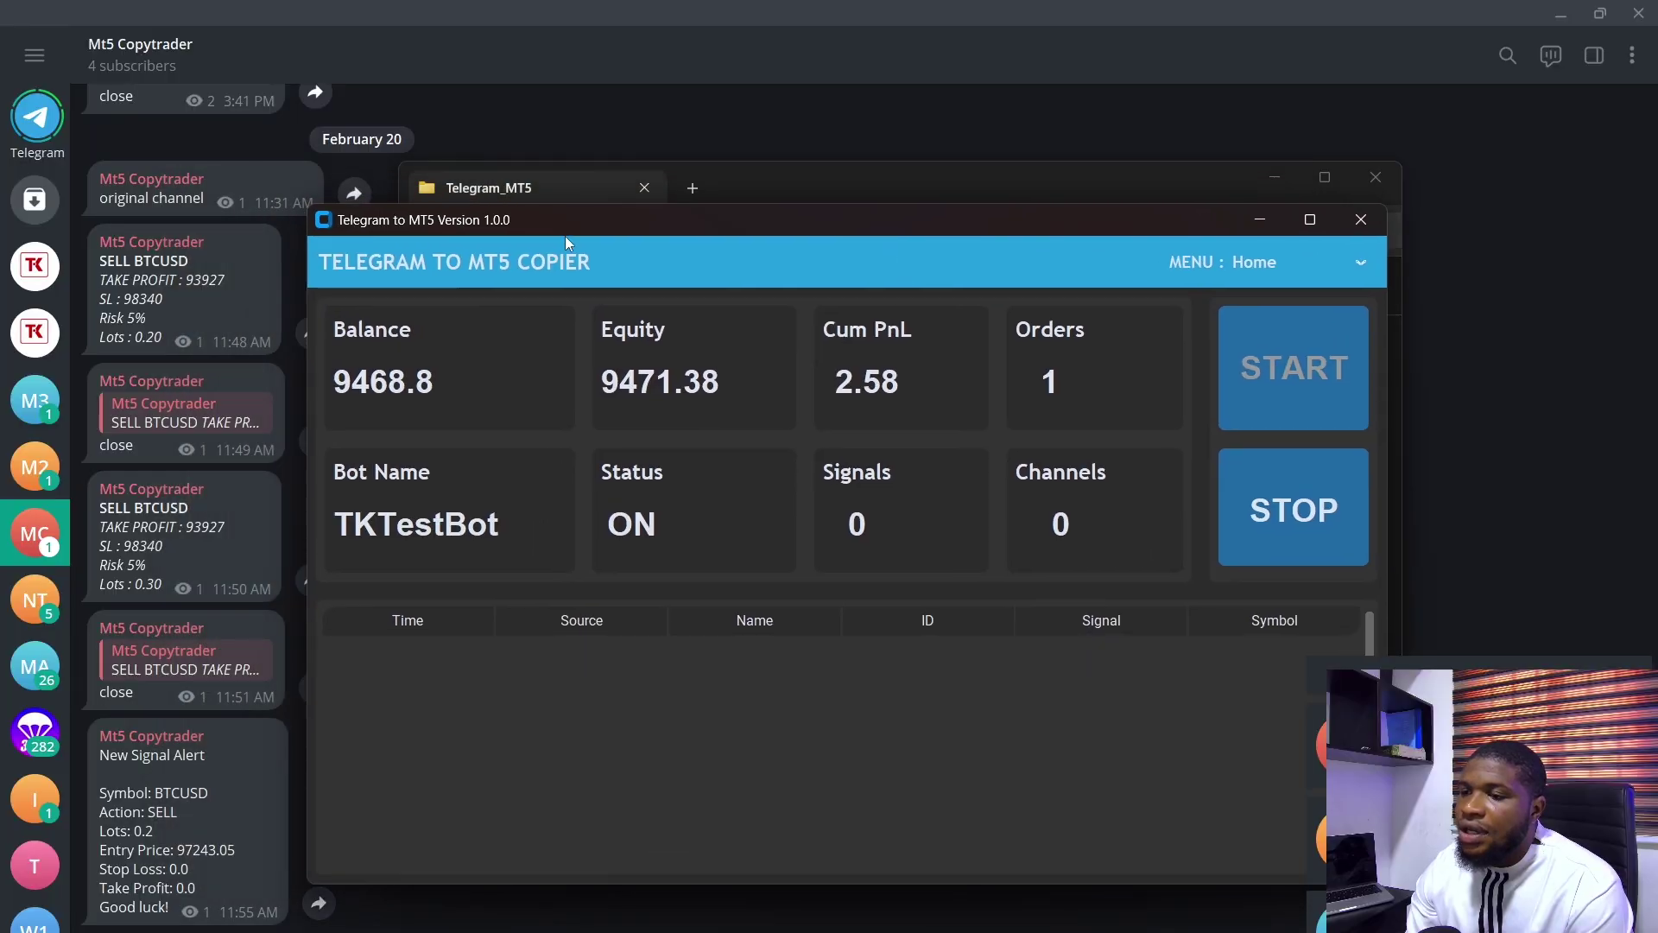
click(662, 127)
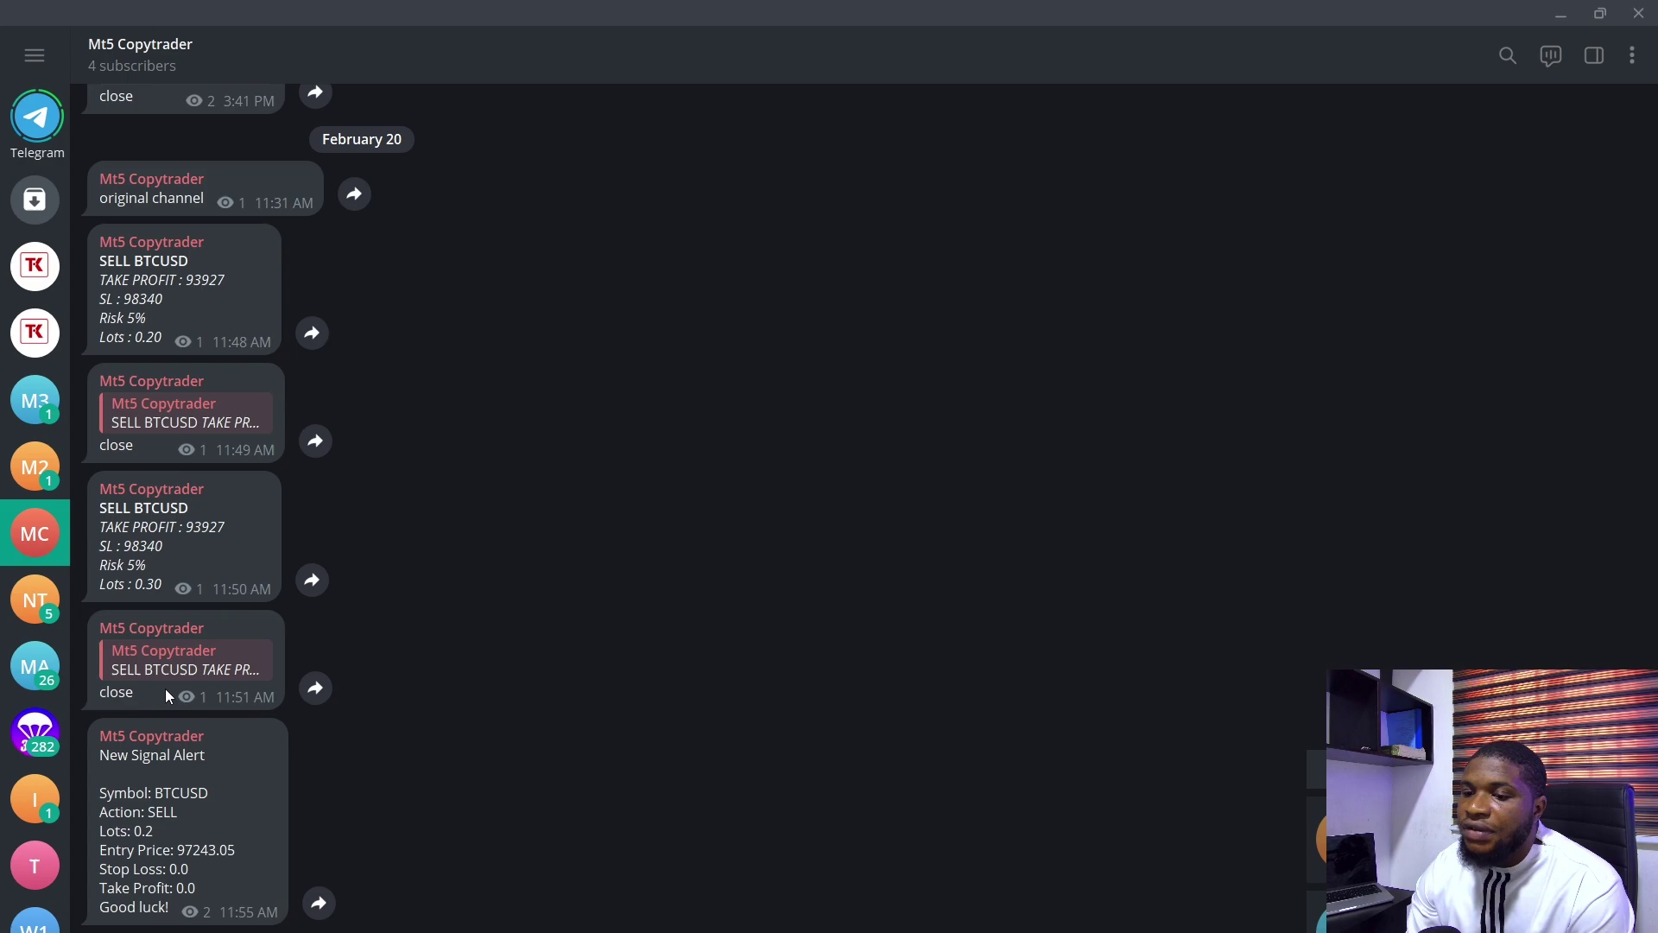
click(51, 469)
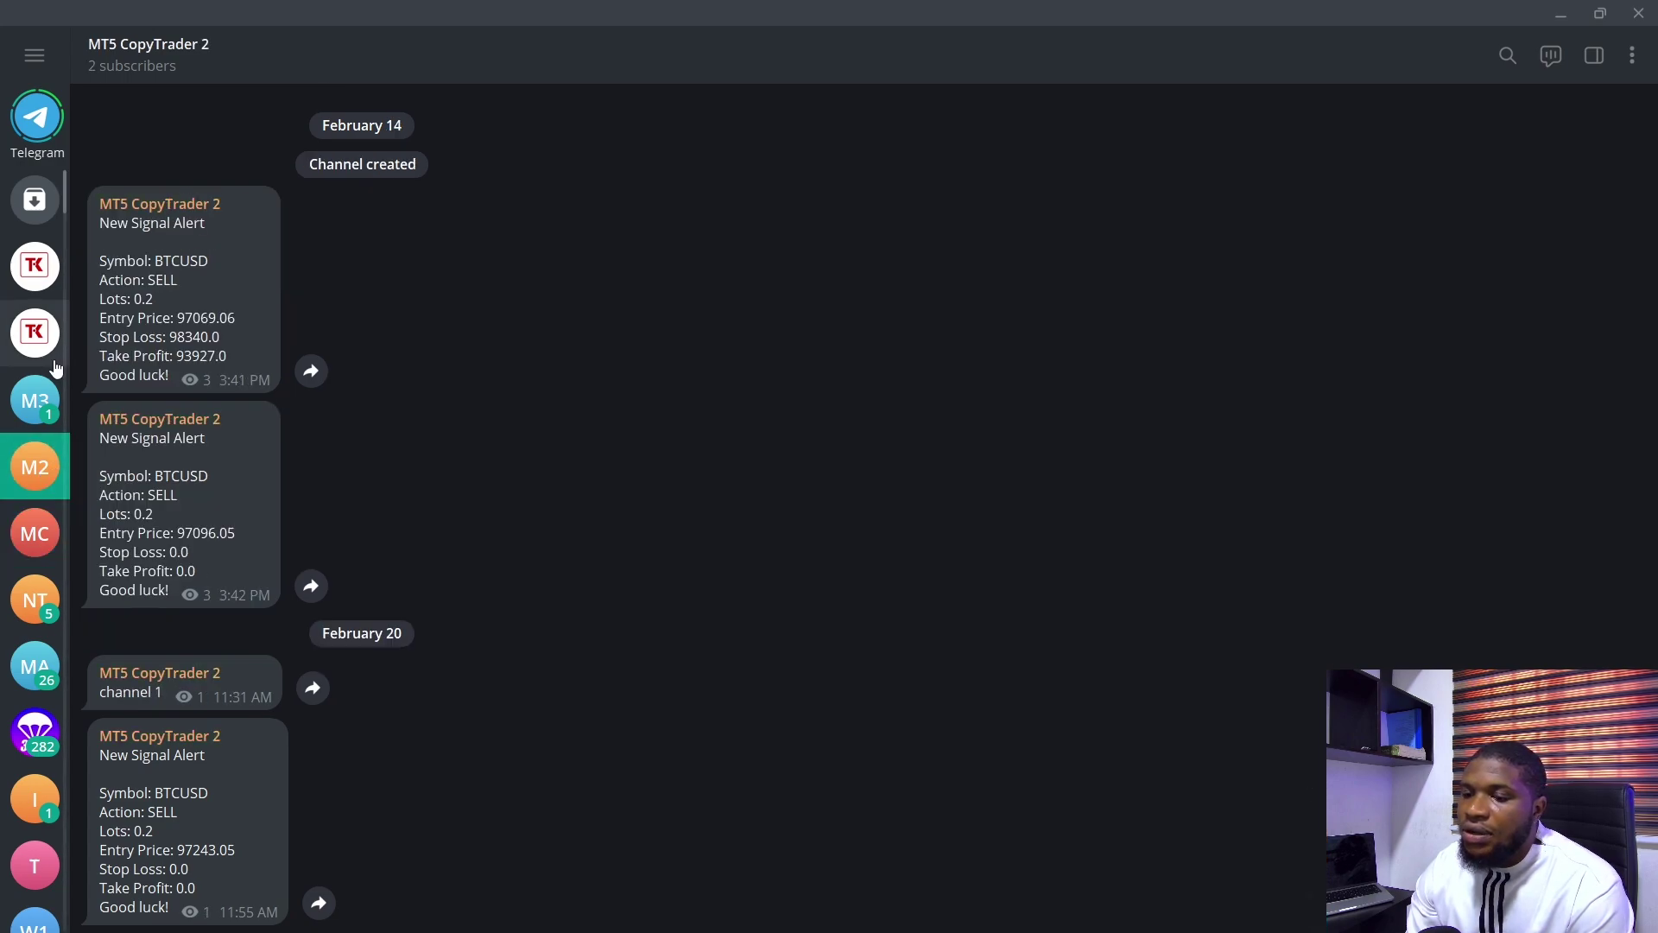
- Check the MT5 CopyTrader 3 channel for the forwarded alert and show the Toolbox with the open trades in MetaTrader 5
click(36, 400)
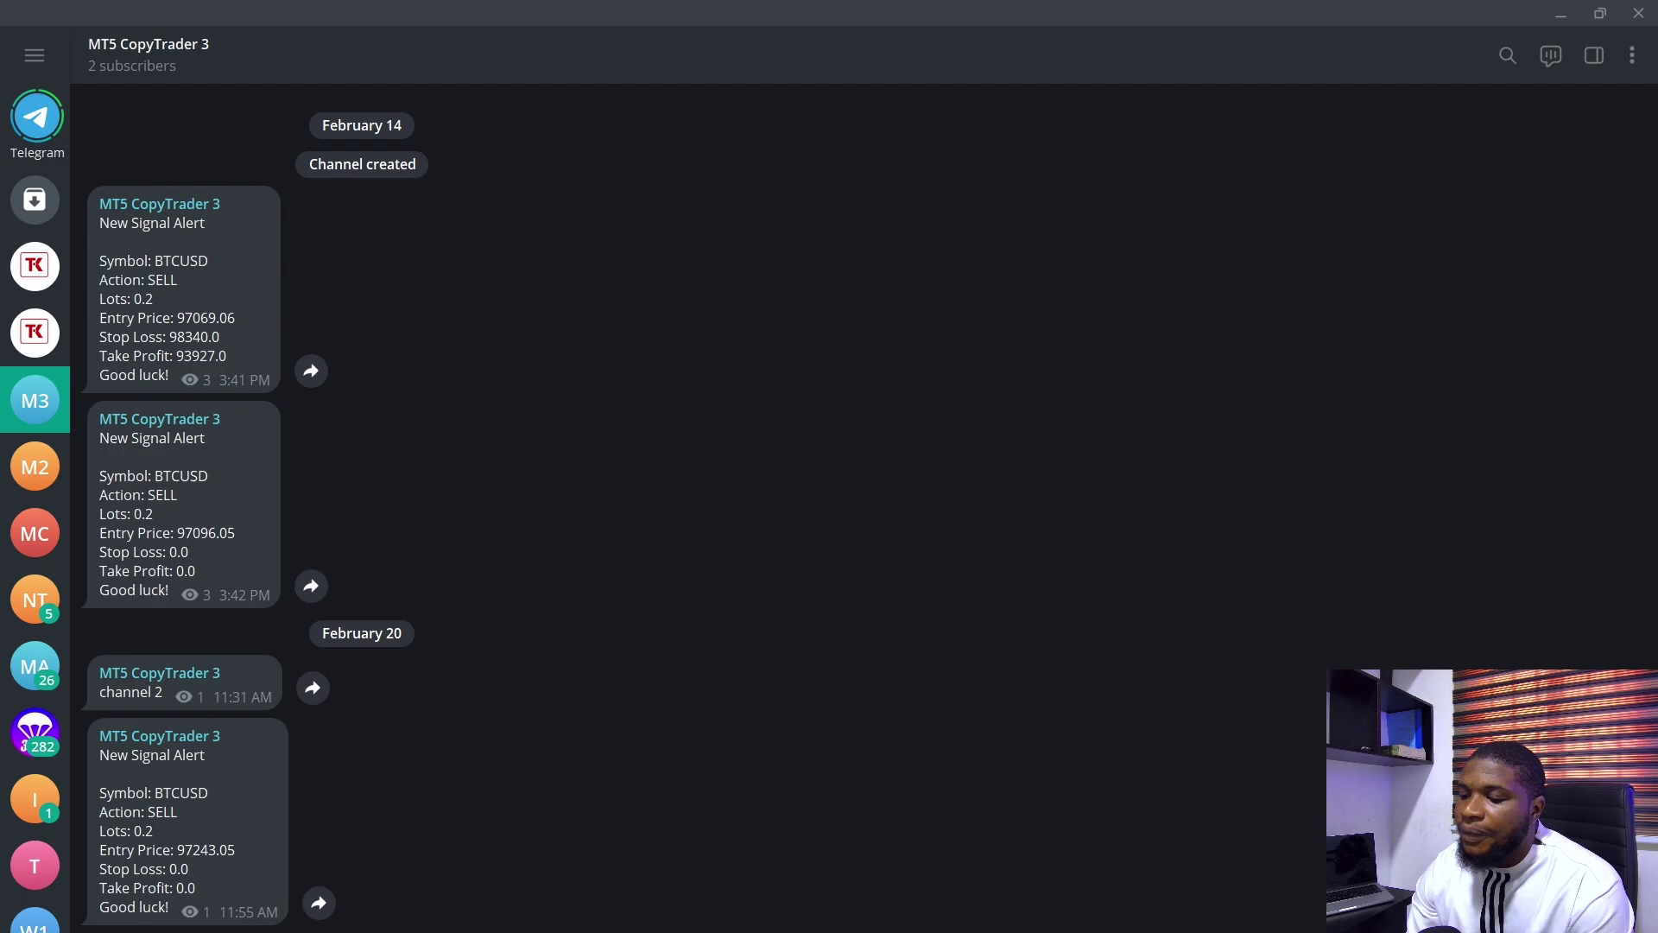
key(alt+Tab)
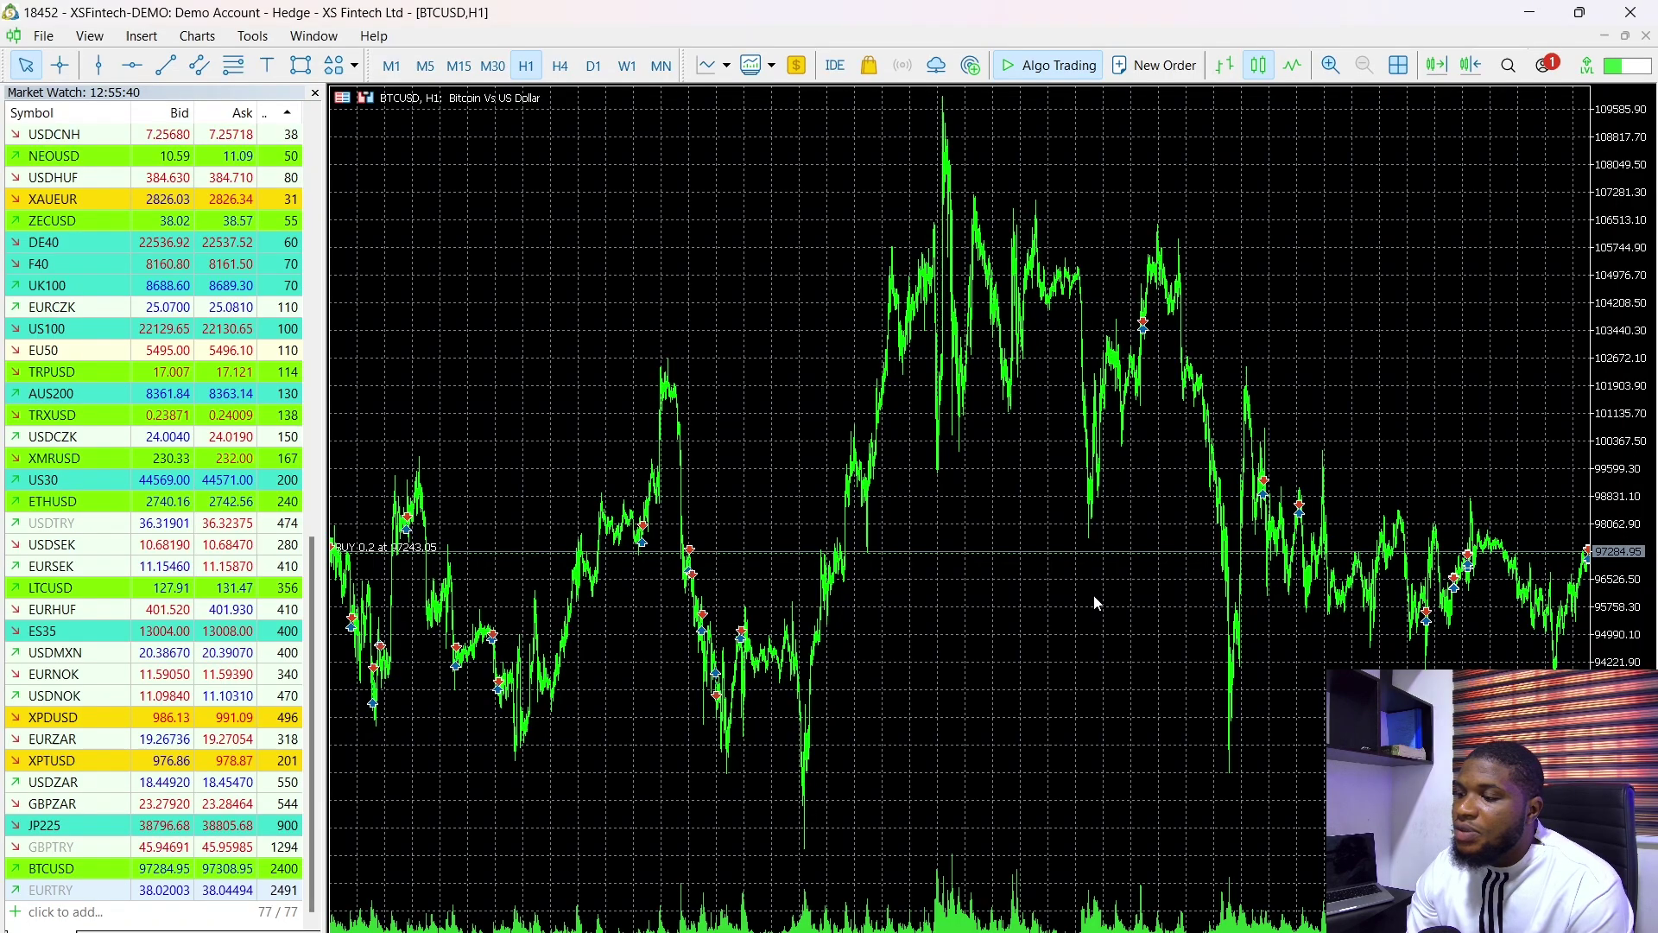
click(90, 35)
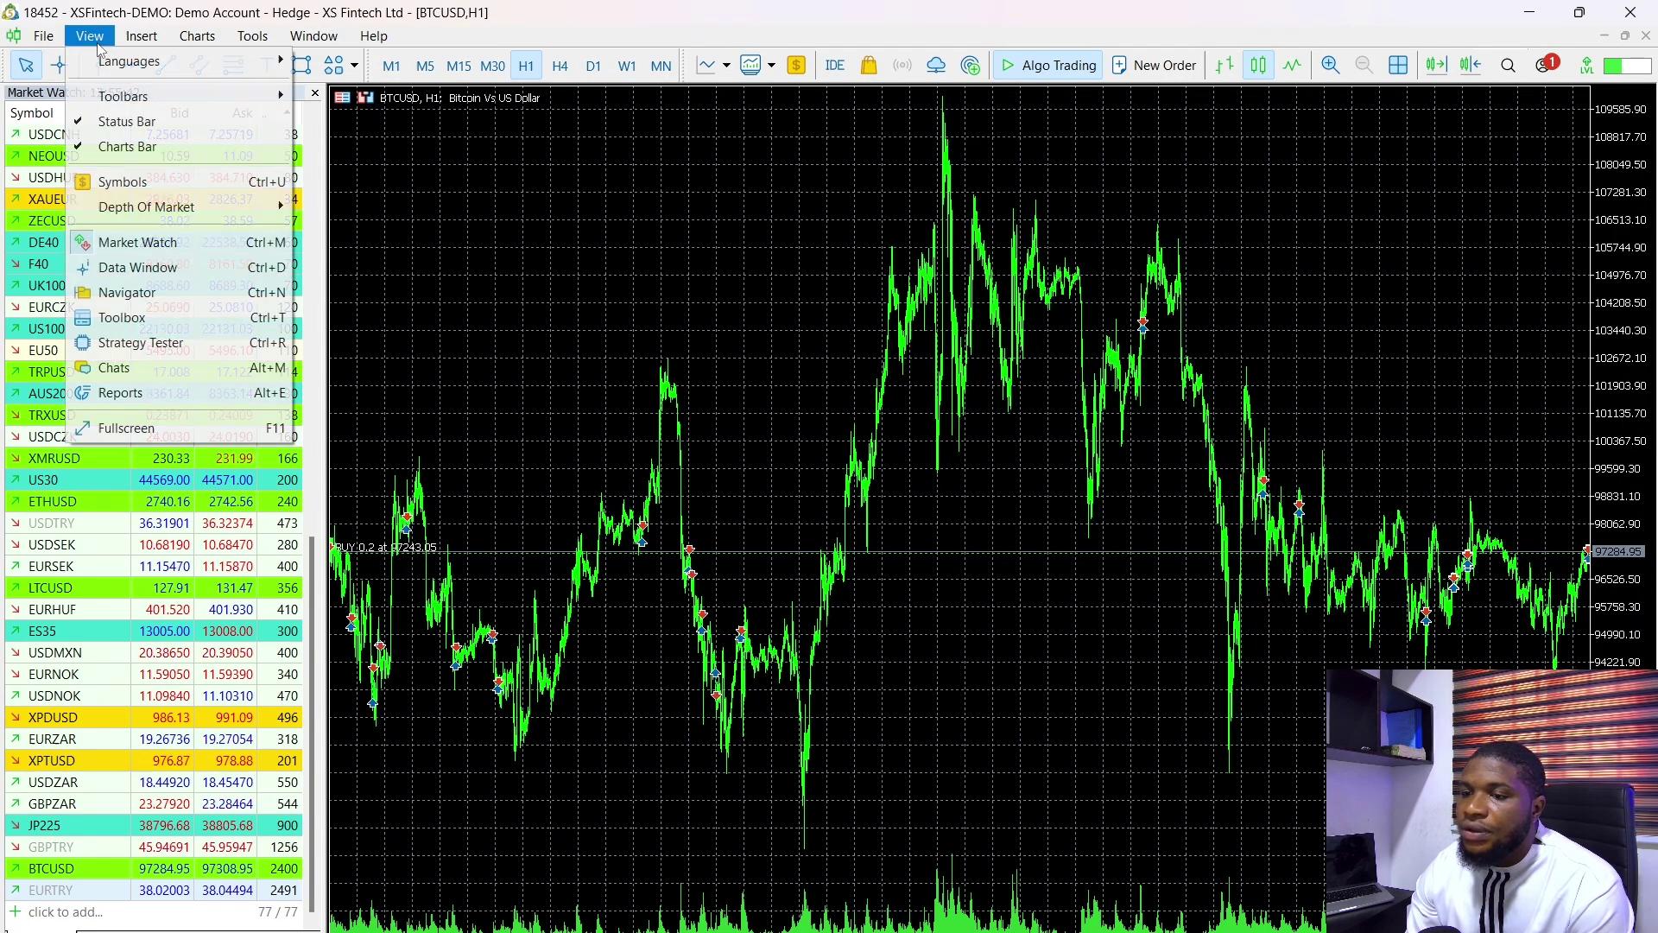
click(121, 317)
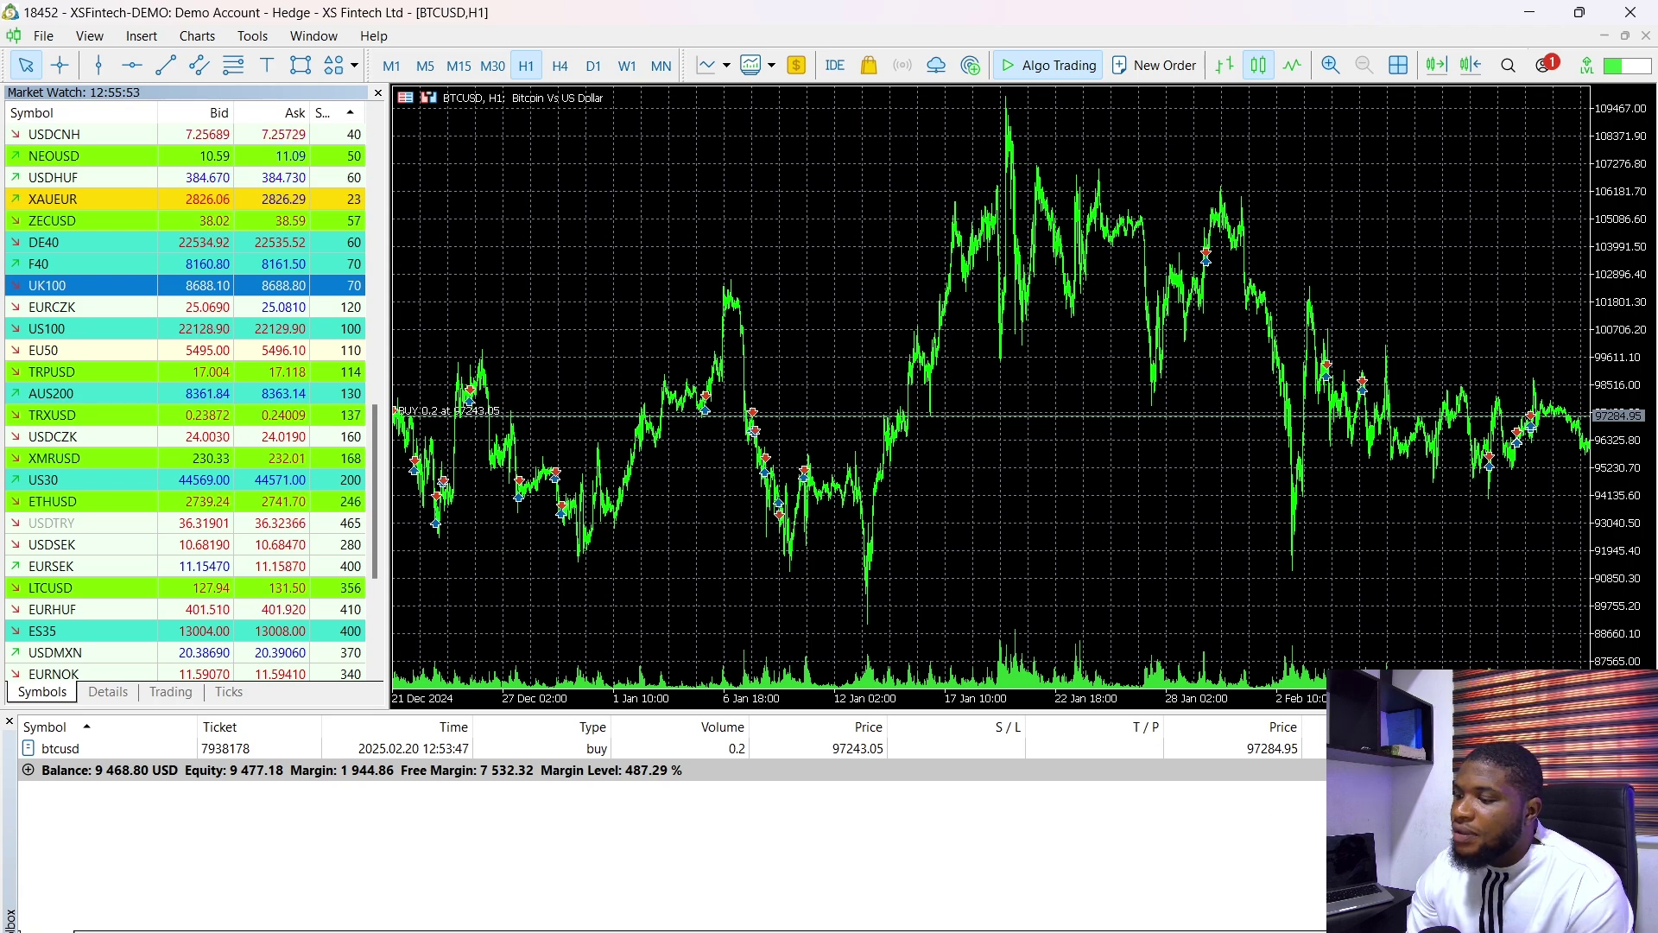
- Switch to Telegram and repost the SELL BTCUSD signal with take profit 93927, SL 98340, risk 5% and lots 0.30 in the Mt5 Copytrader channel
key(alt+Tab)
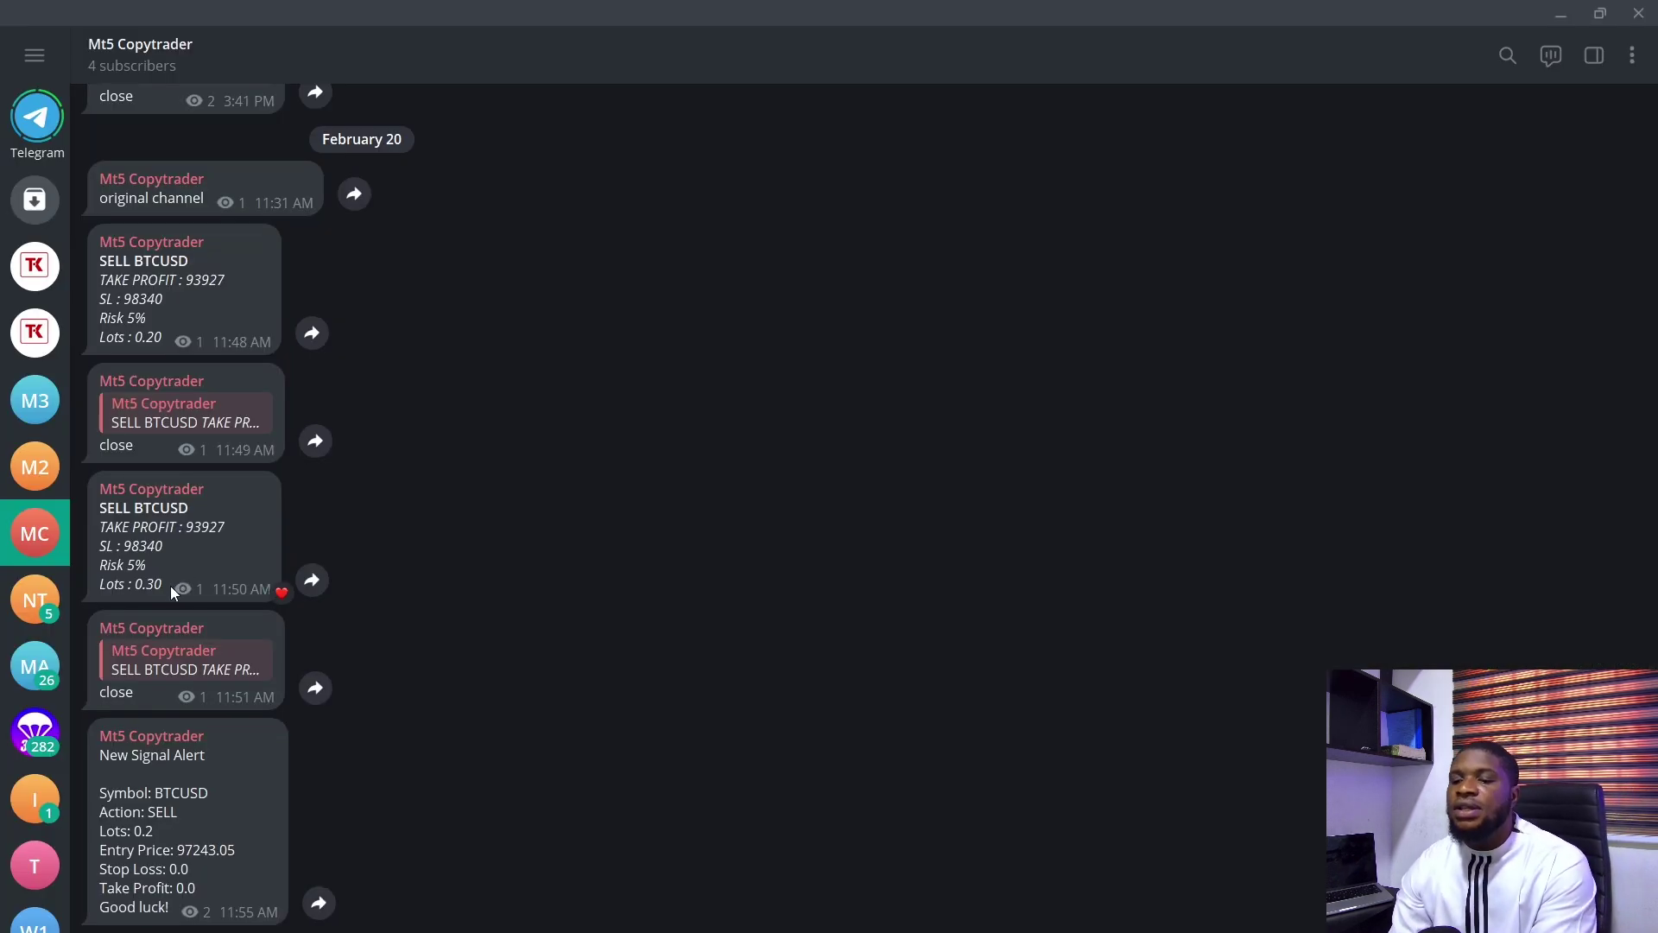
drag(168, 577, 96, 506)
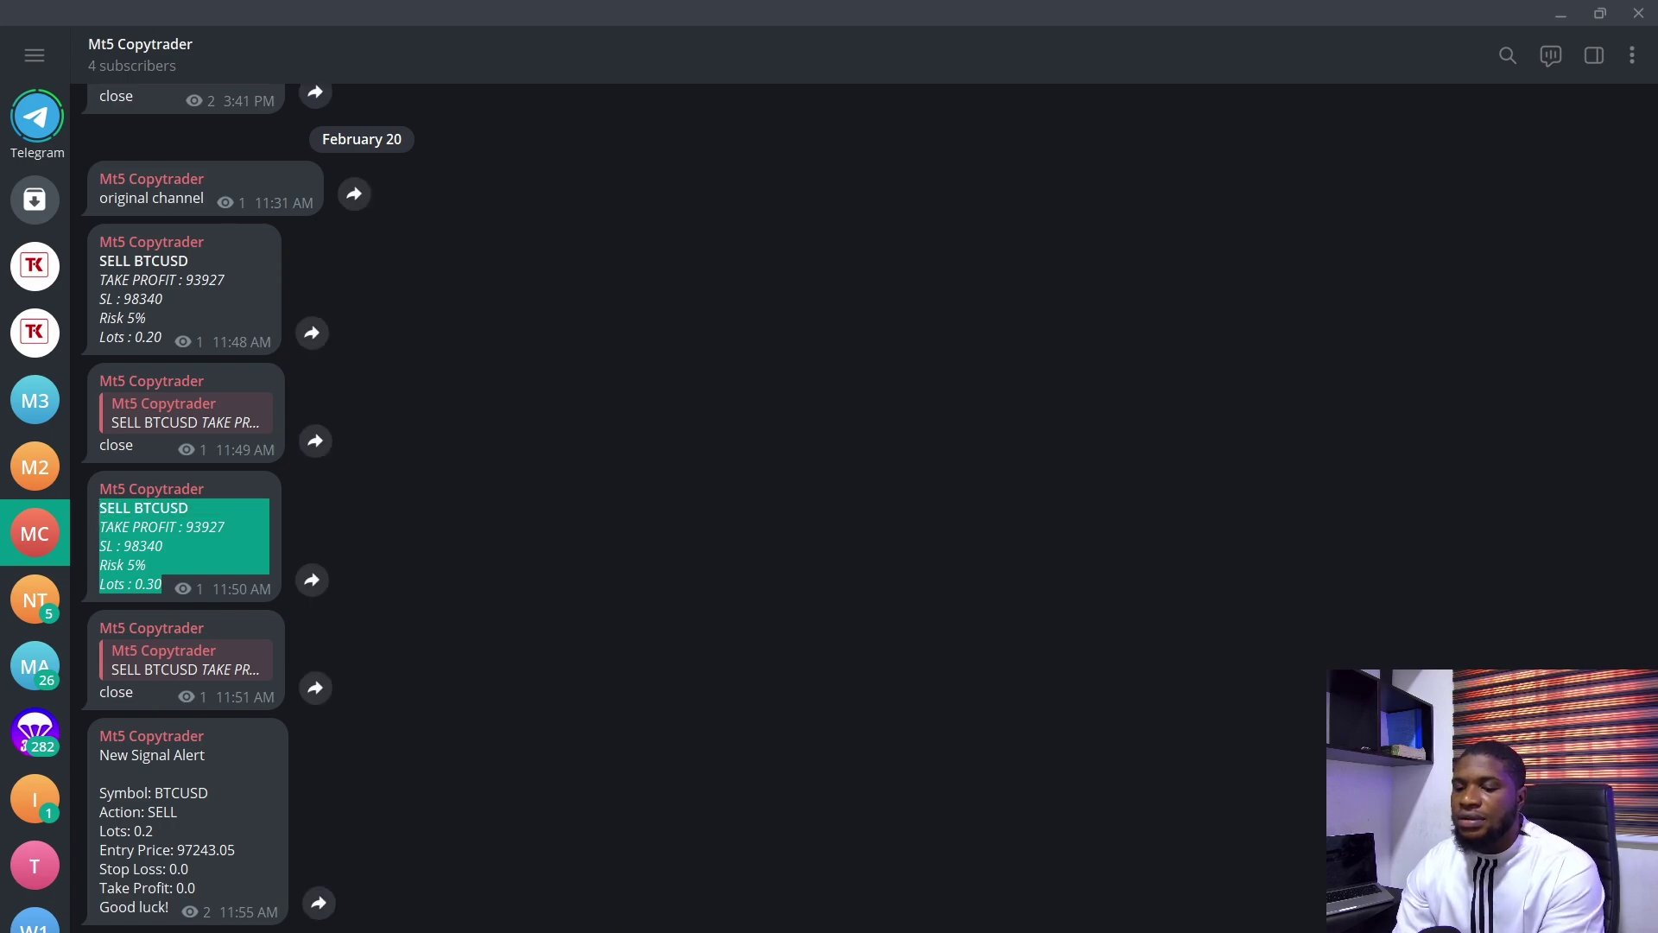
key(ctrl+c)
key(ctrl+v)
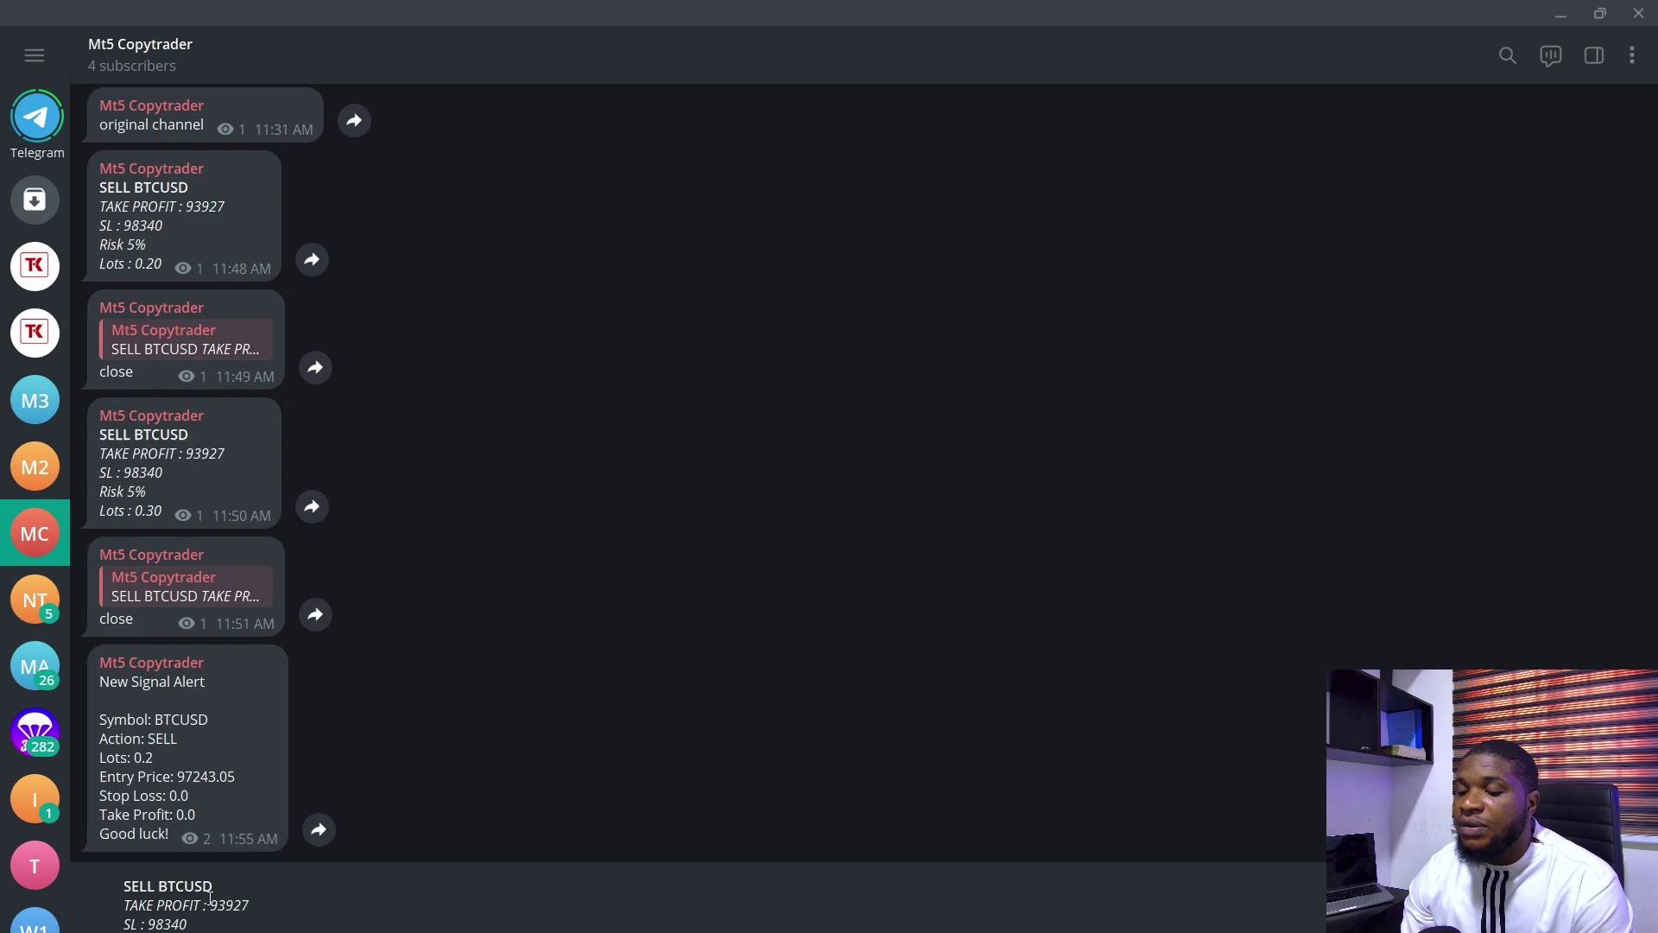
drag(200, 903, 129, 903)
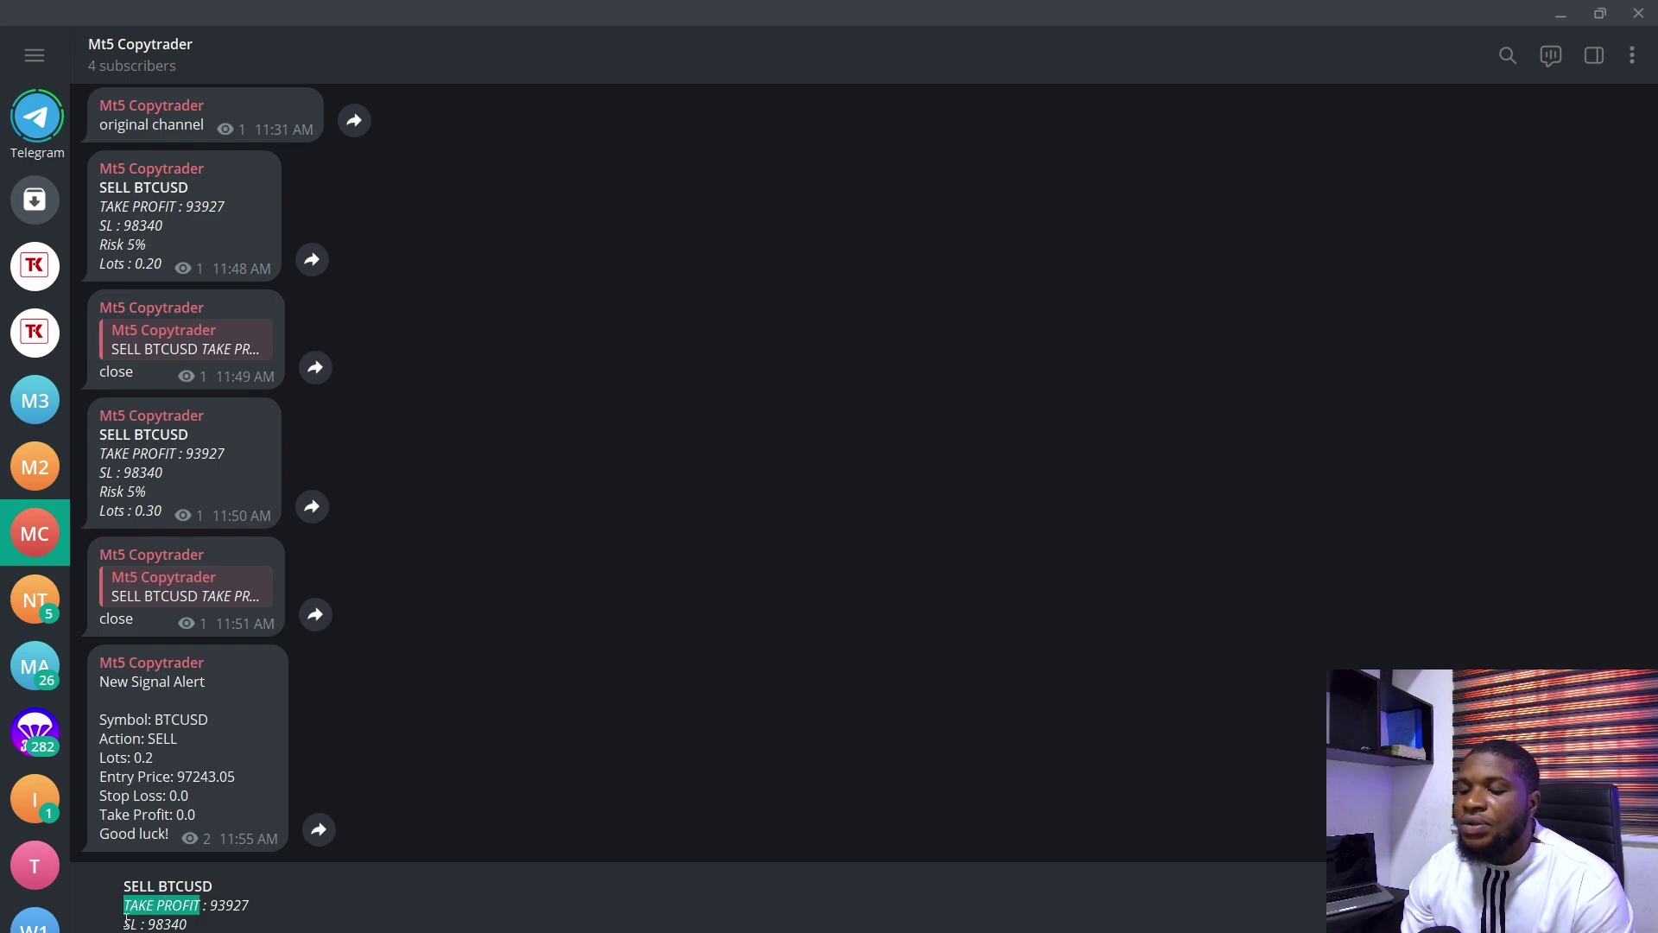
double_click(127, 921)
click(187, 924)
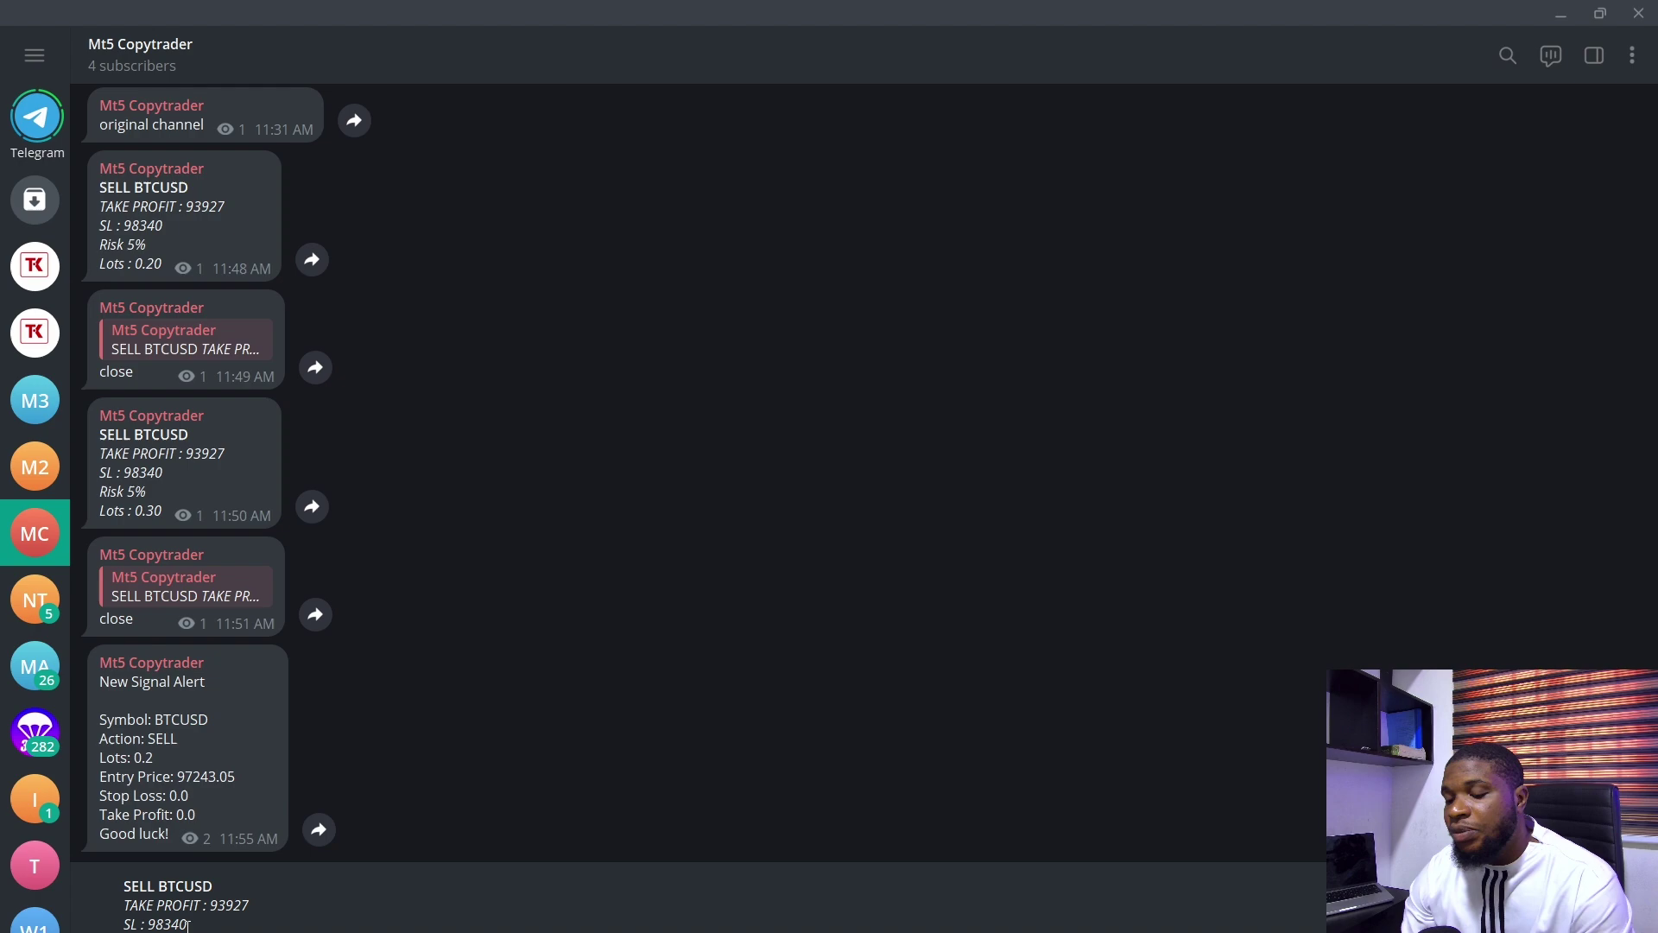
key(Return)
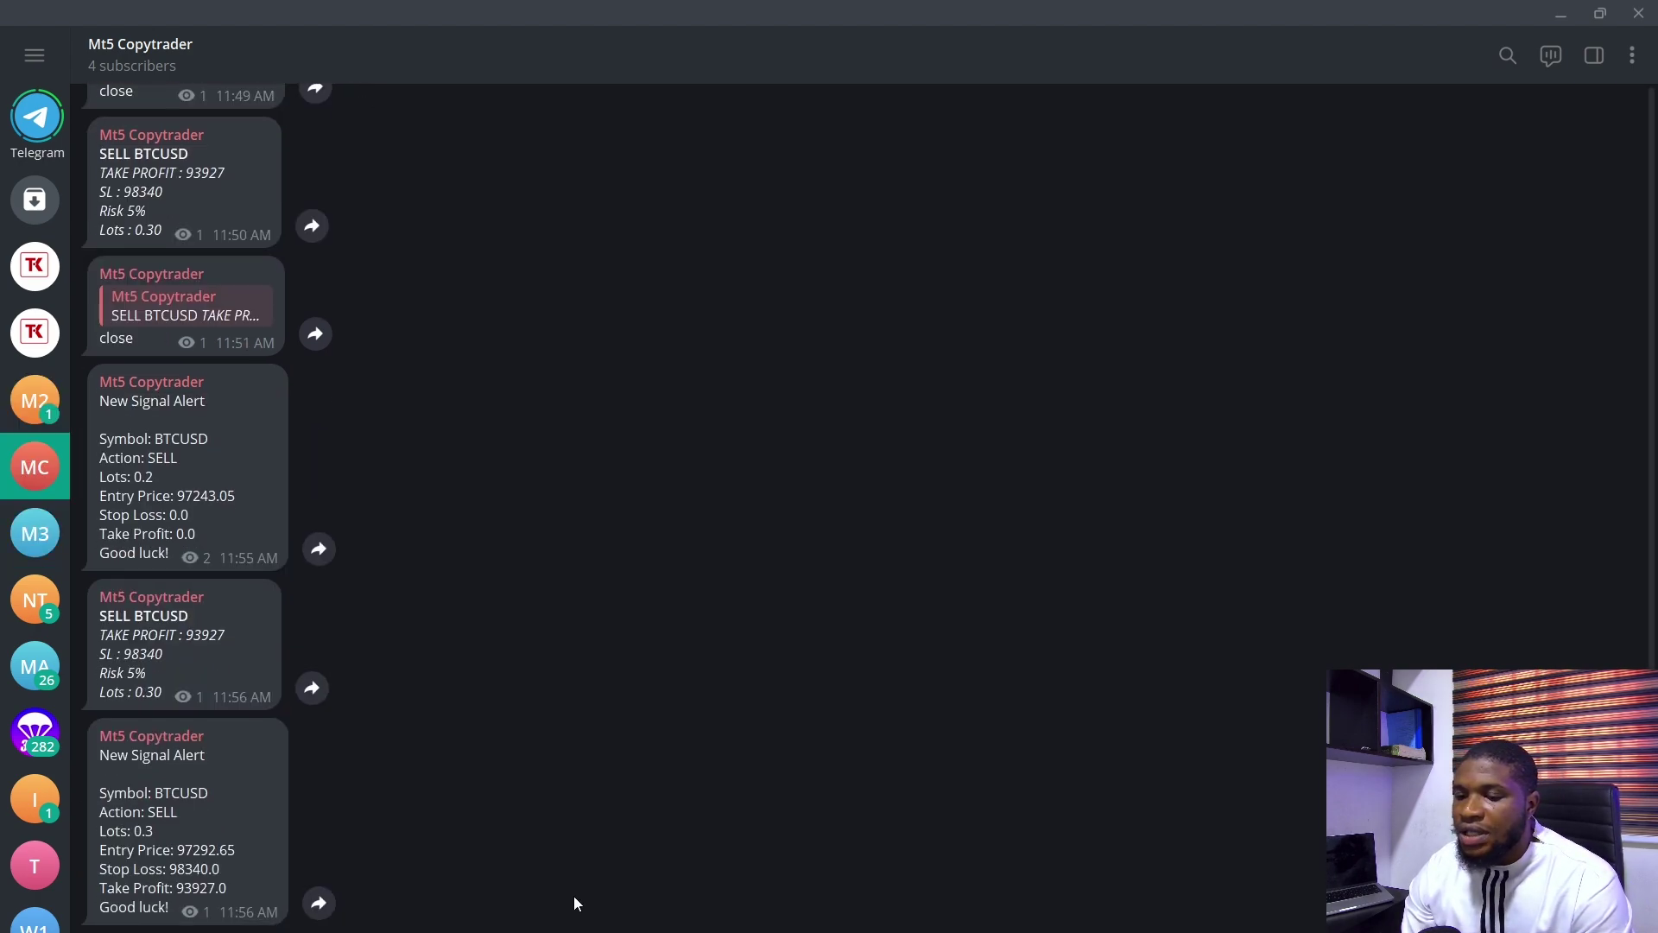
- Review the copied BTCUSD trade in MetaTrader 5, its alerts in the MT5 CopyTrader 2 and MT5 CopyTrader 3 channels, and the copier's home page
click(899, 863)
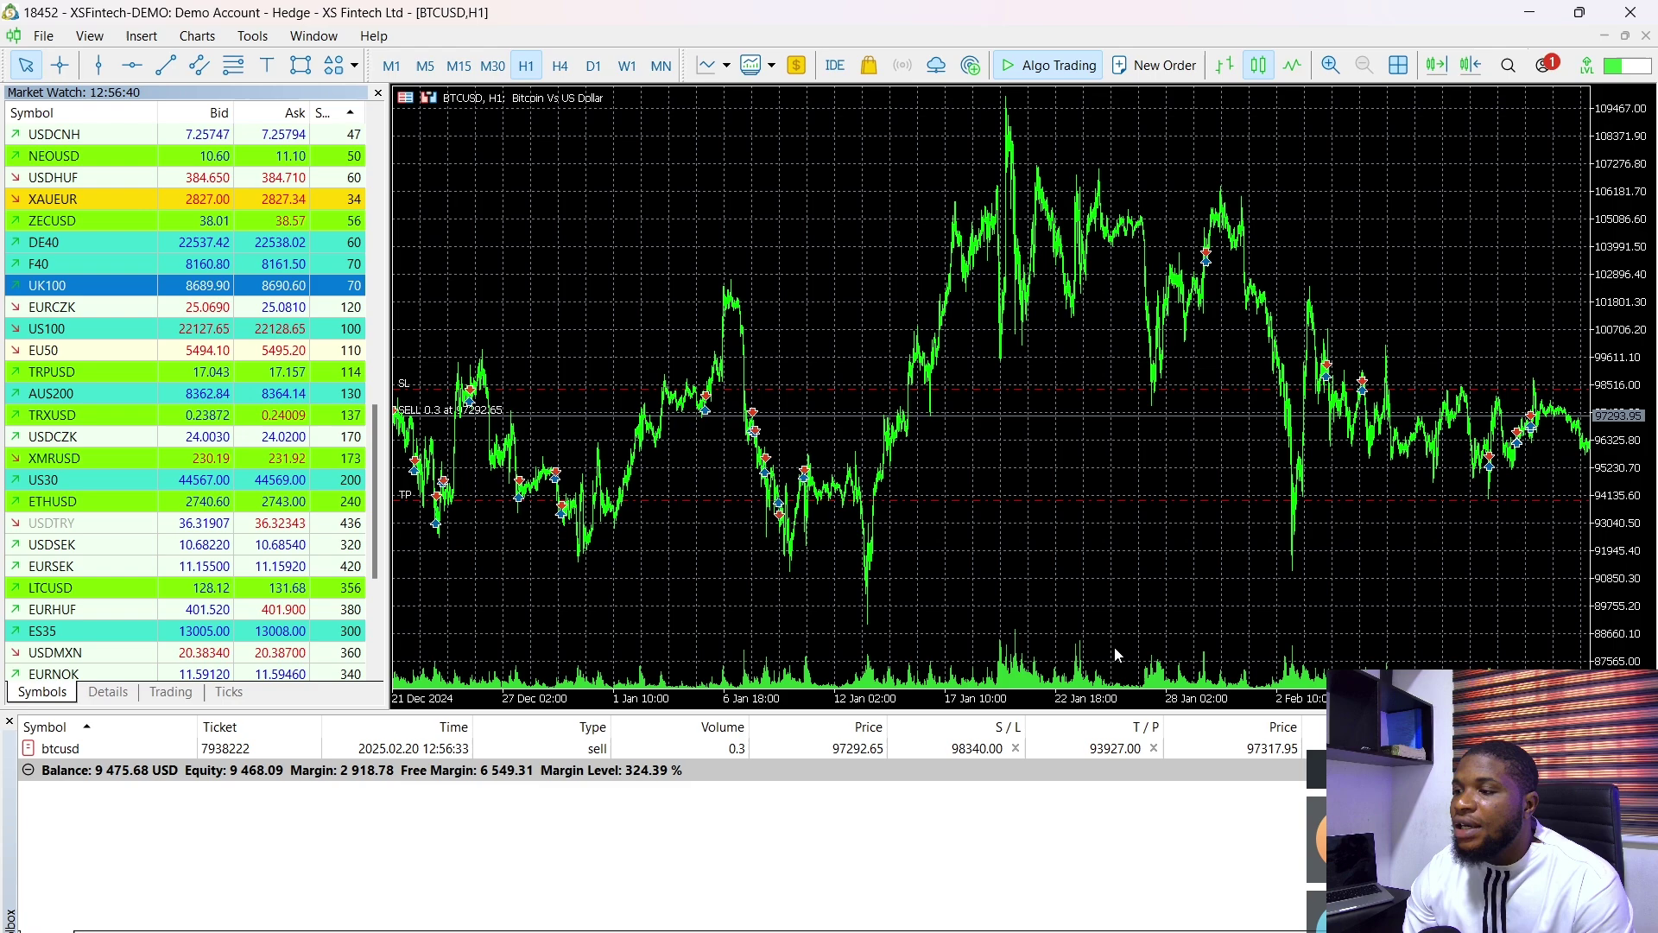
click(1516, 17)
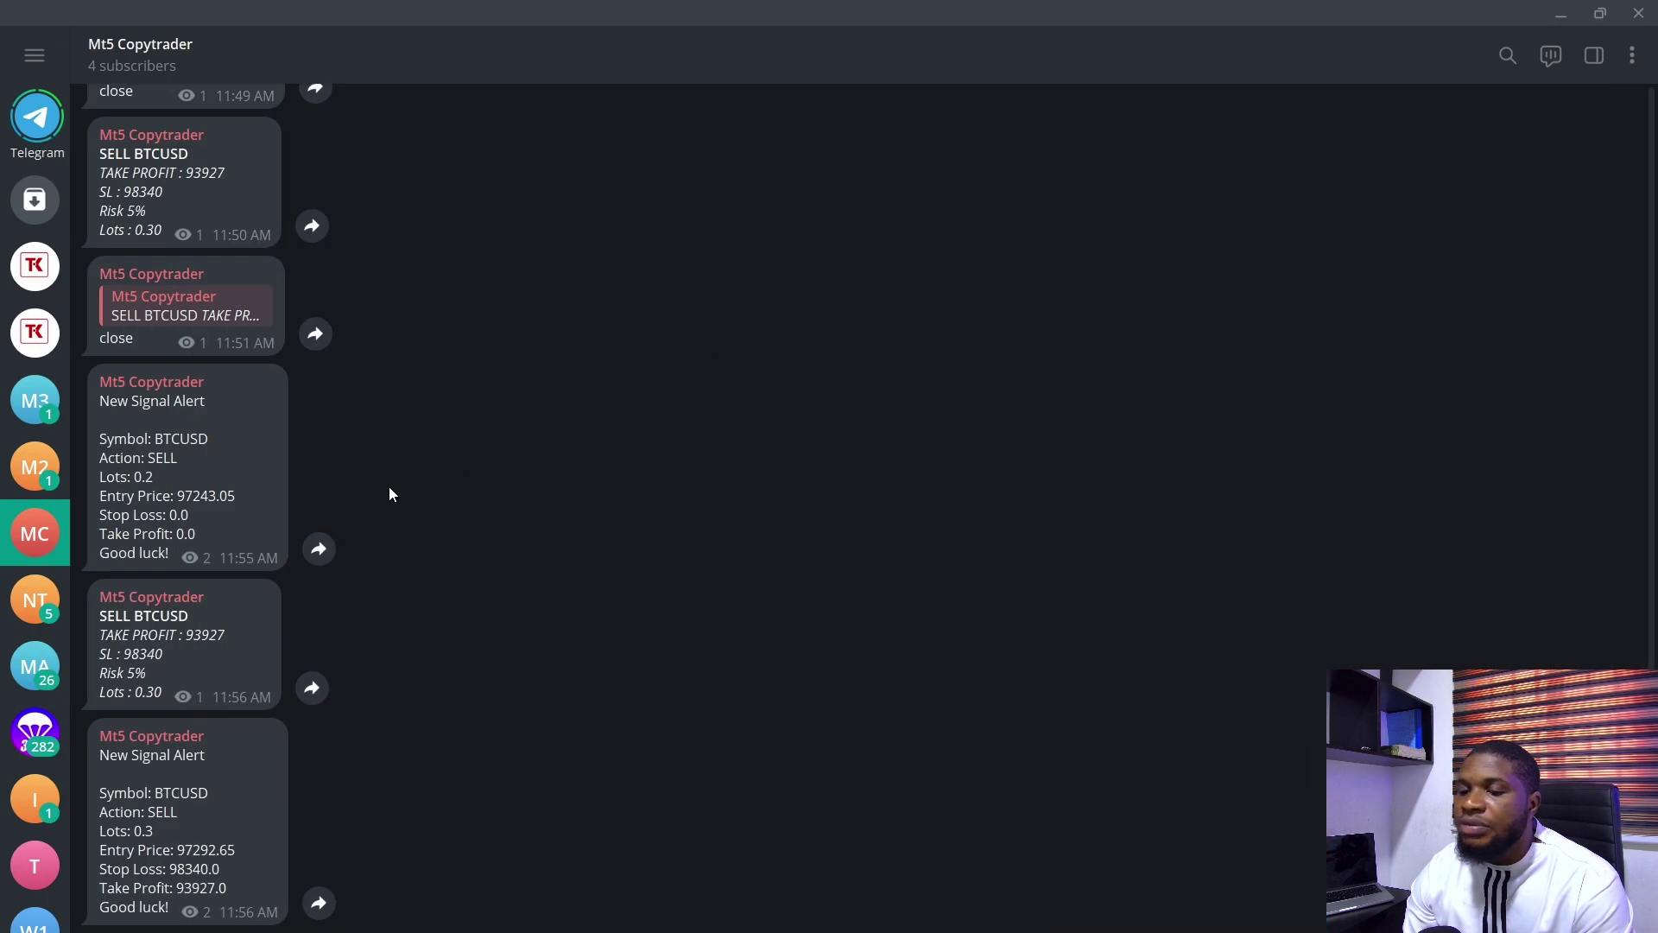
click(35, 466)
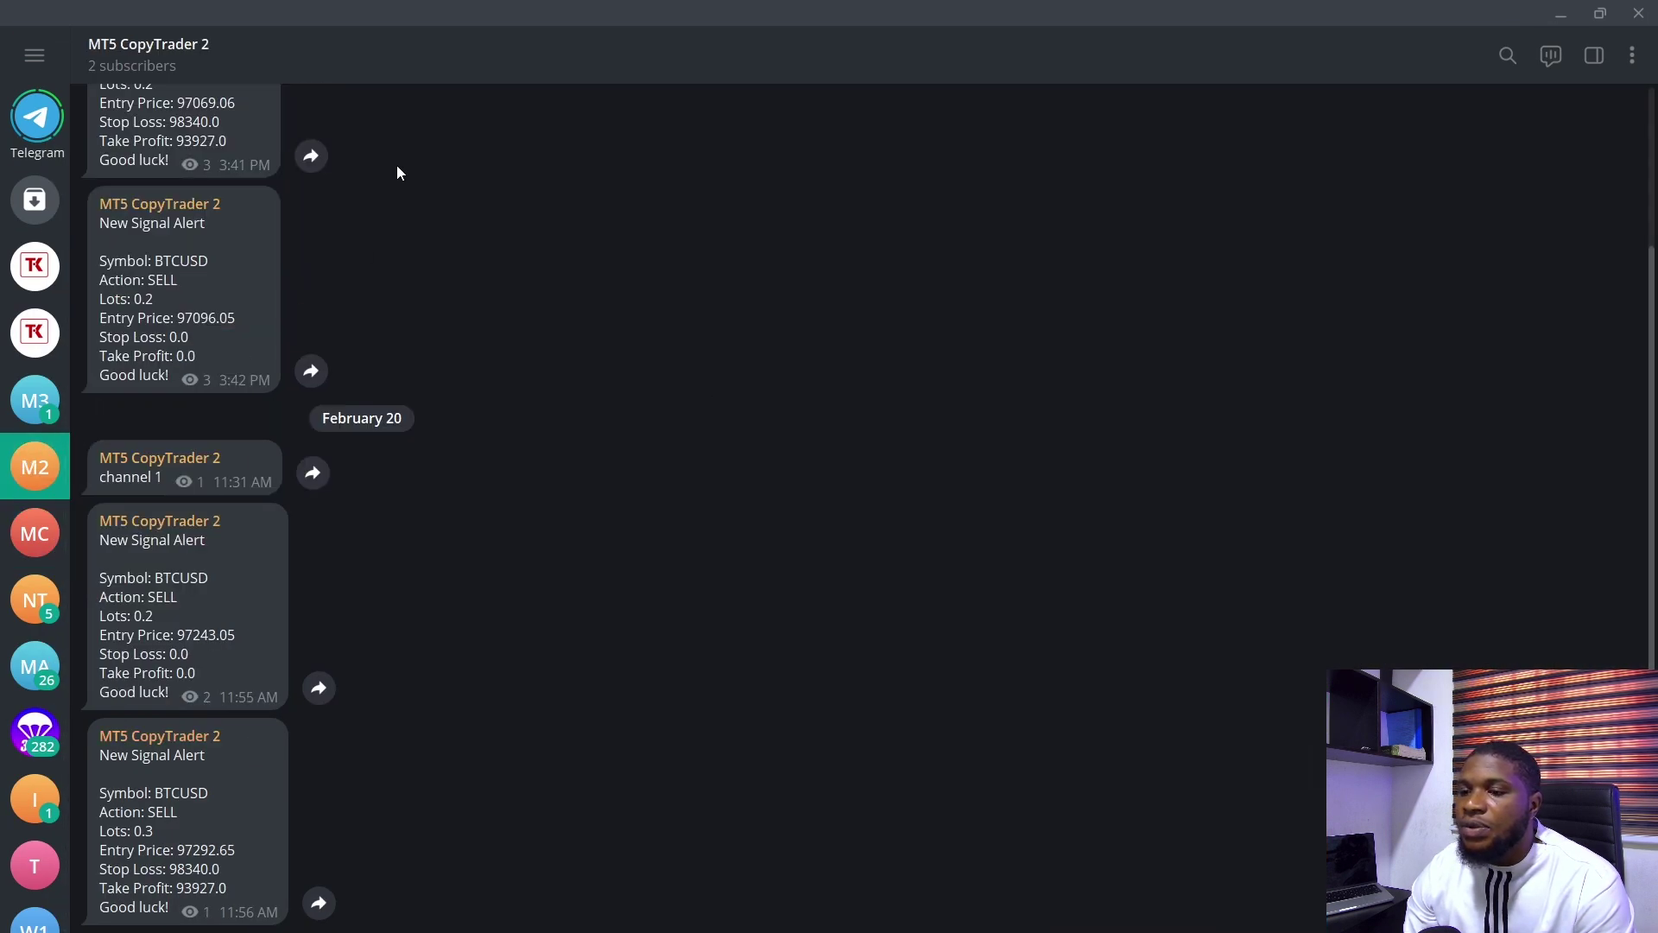
click(35, 400)
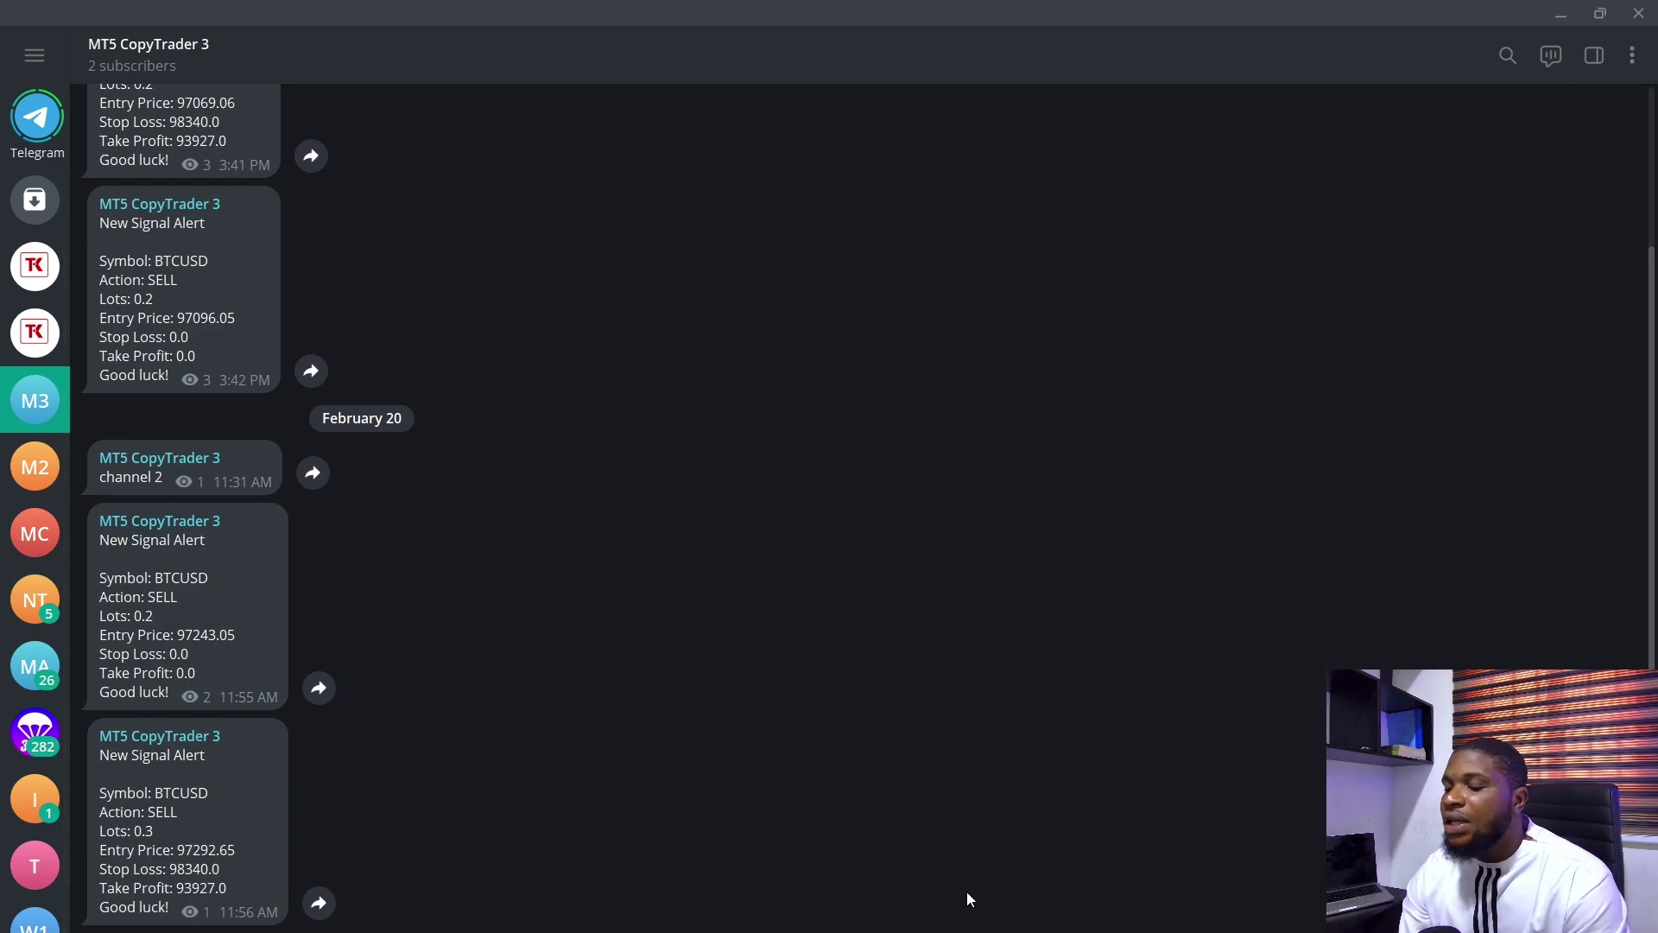
key(alt+Tab)
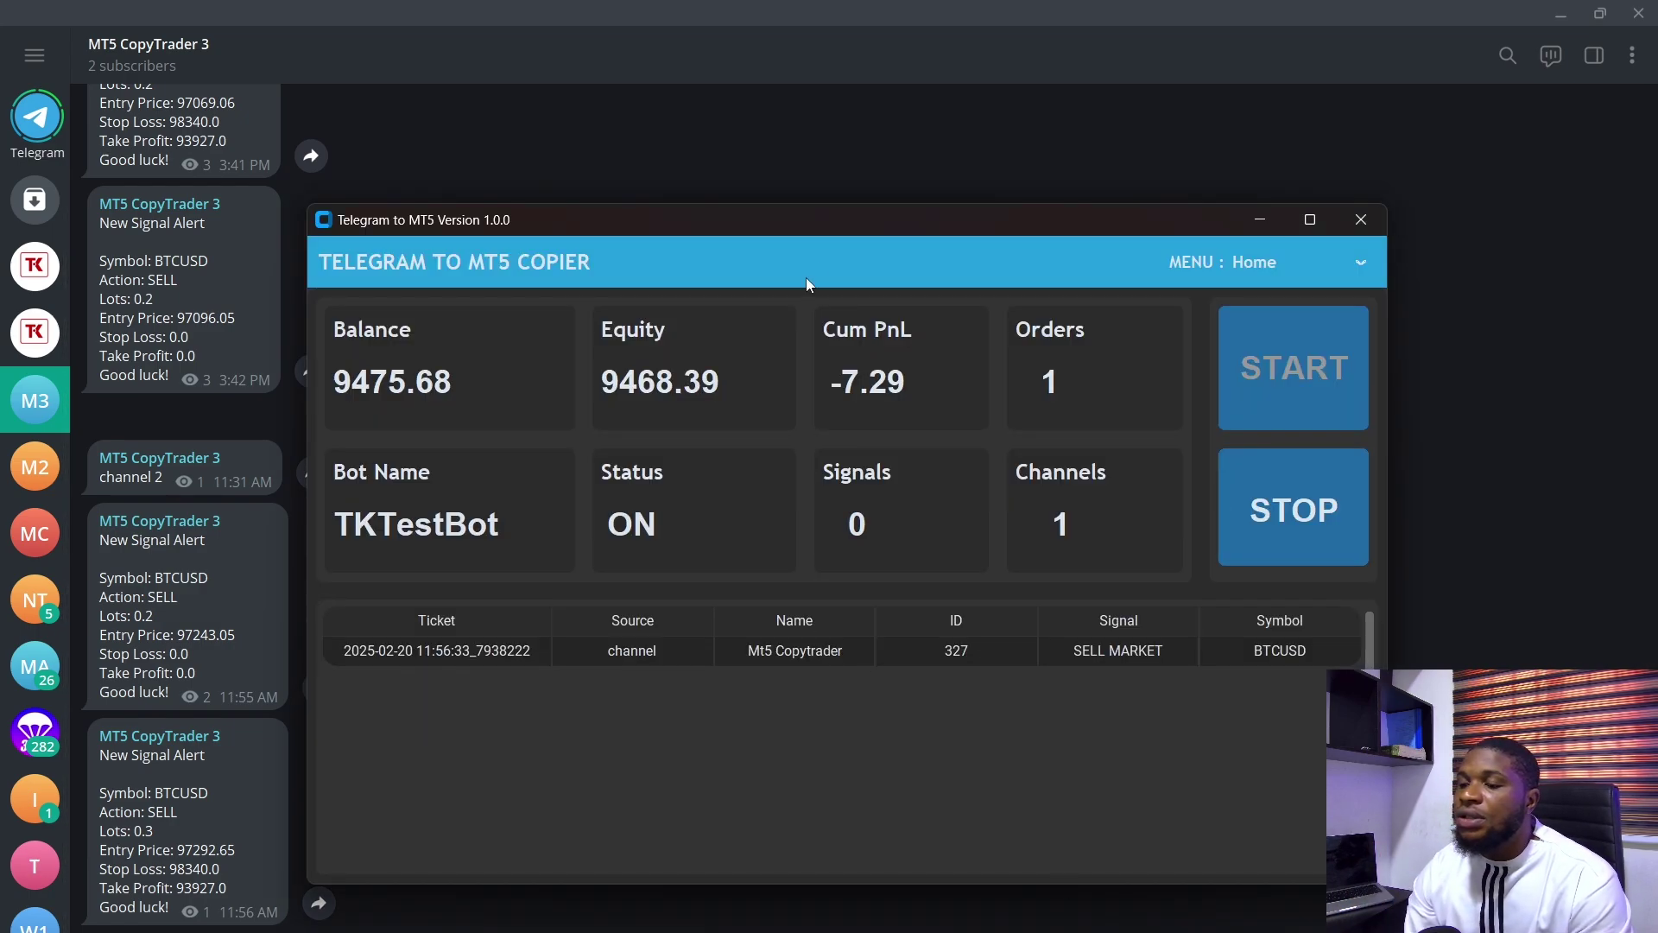